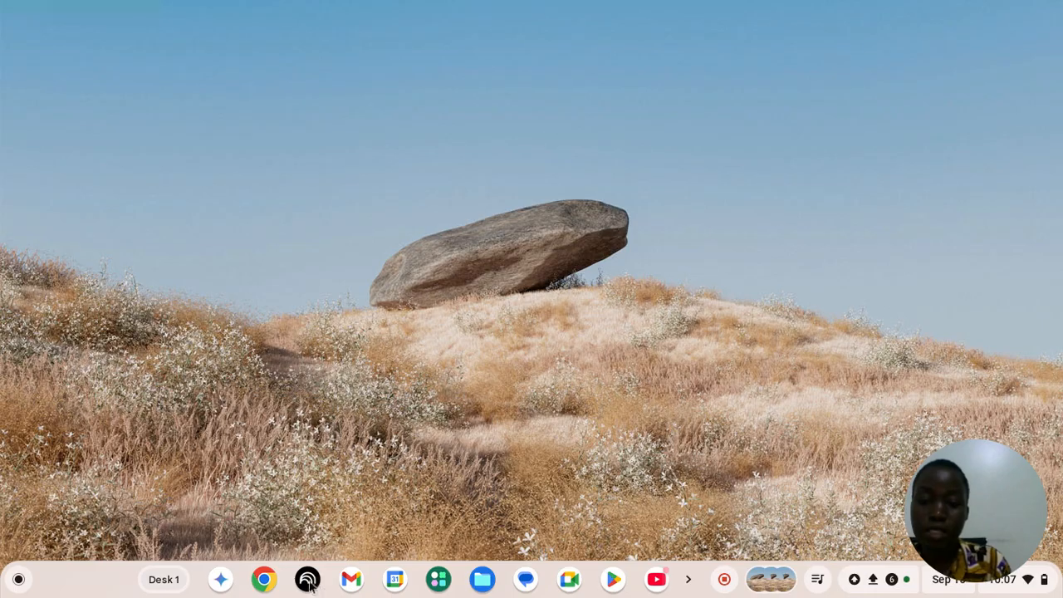
Switch to Chrome with the PERFORMANCE IN SPORTS spreadsheet and enter the formula =8/0 in cell D13
click(266, 579)
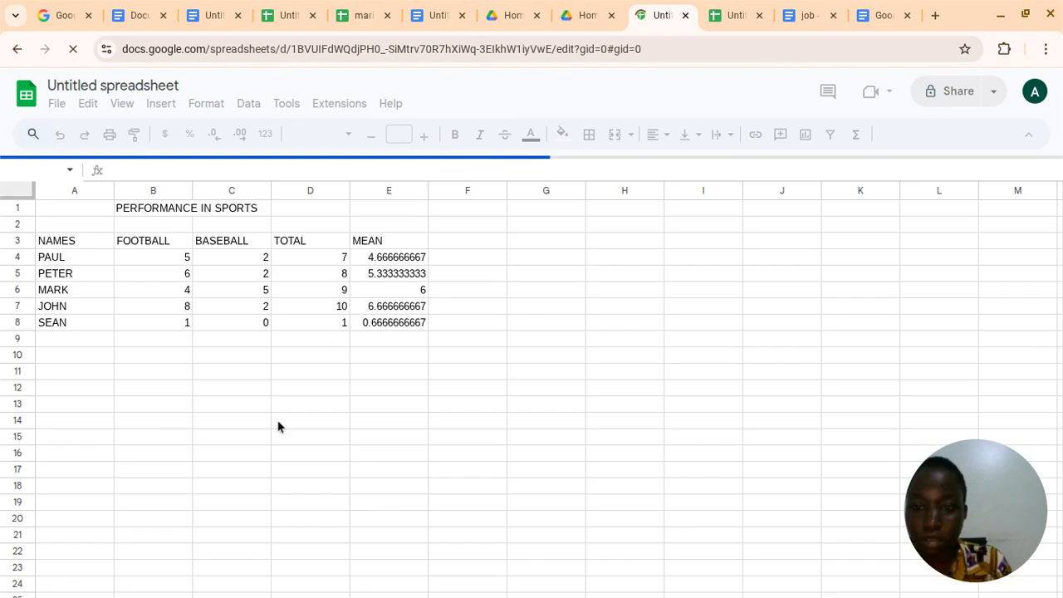
click(295, 406)
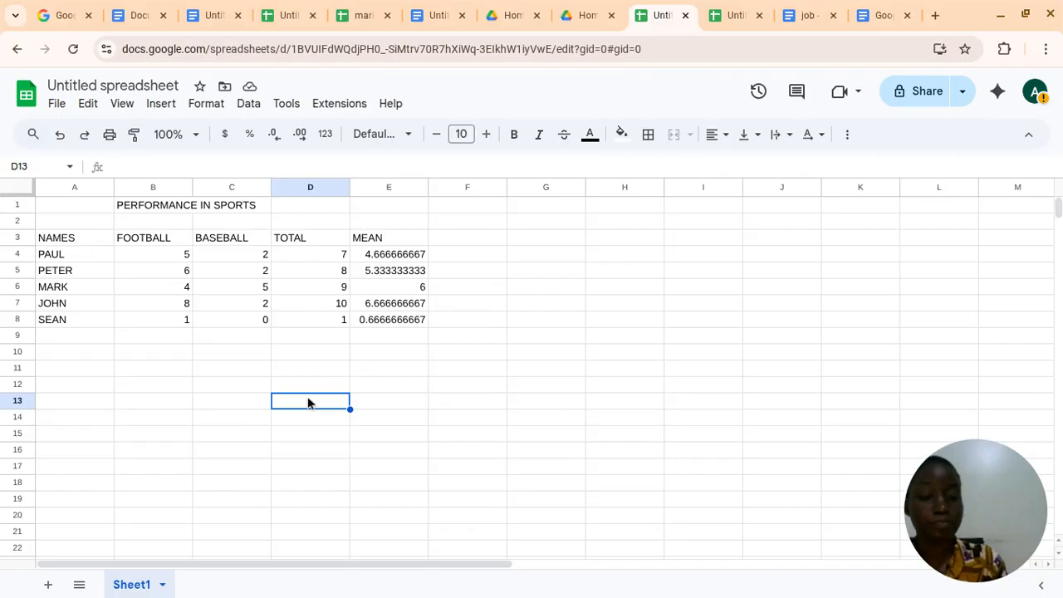
text(=)
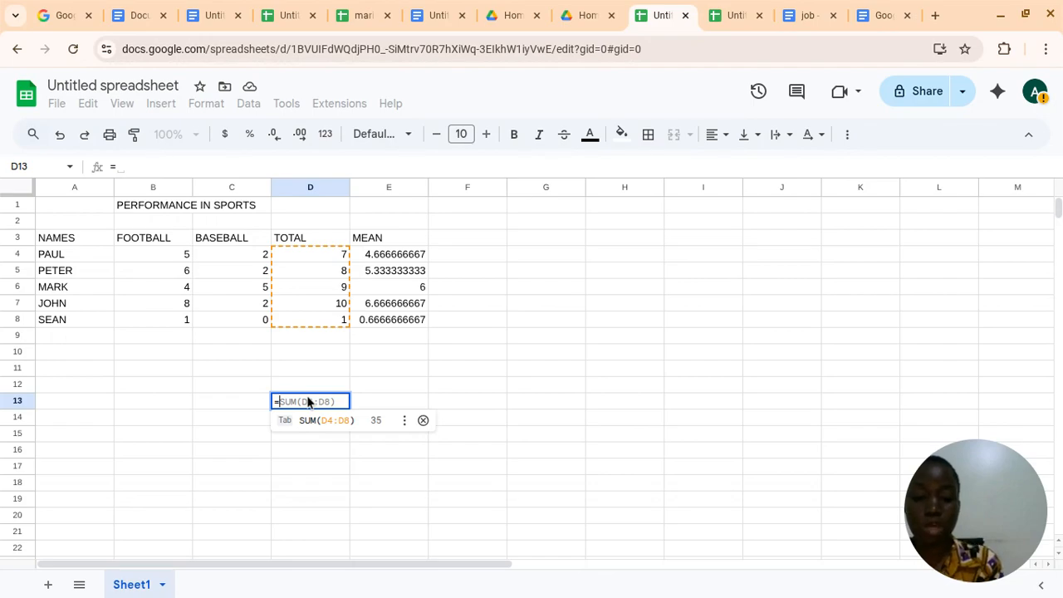
text(8)
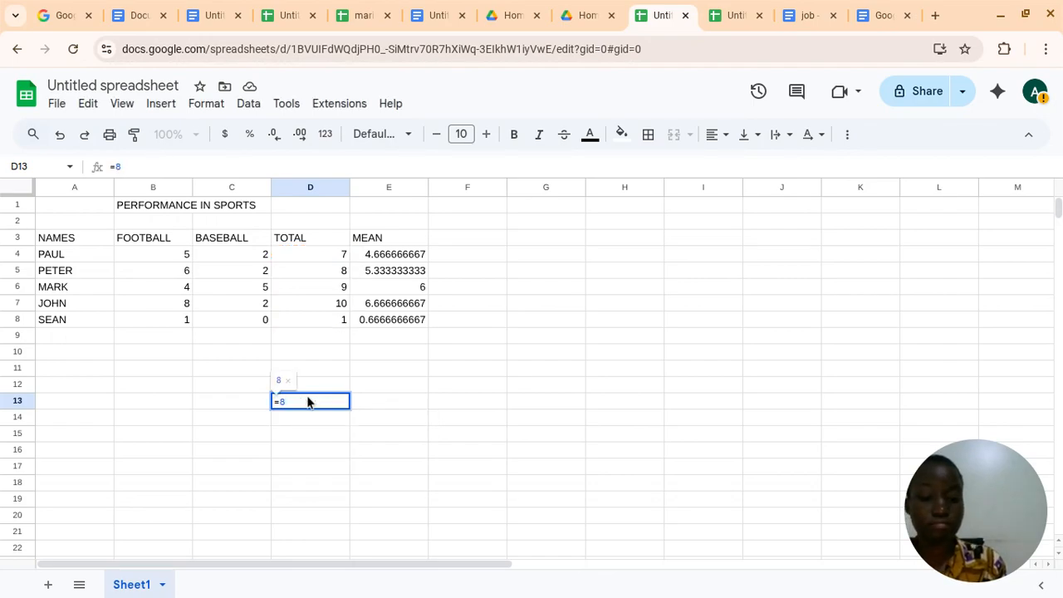
text(/)
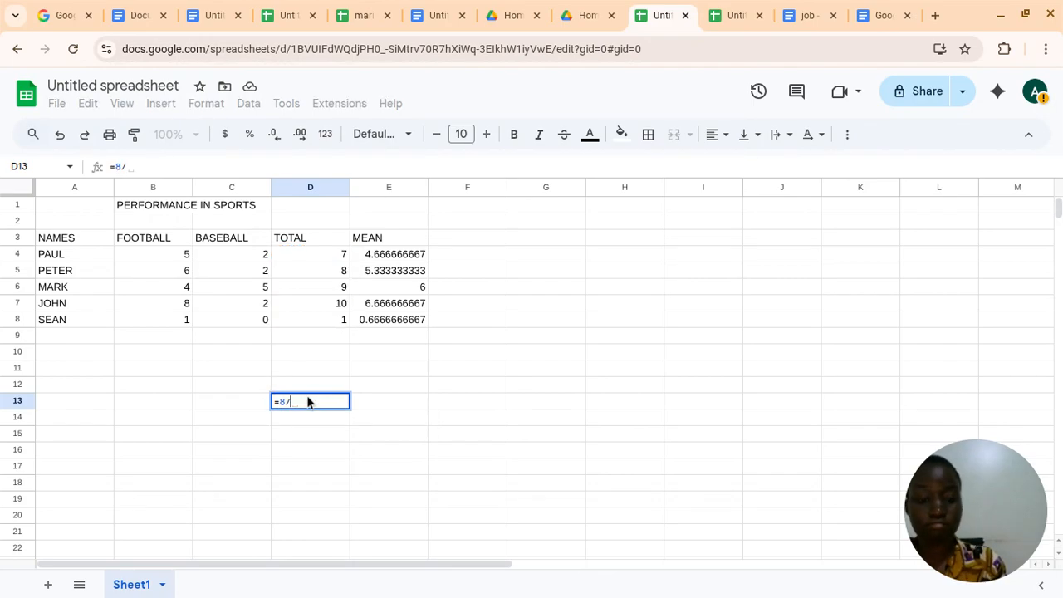
text(0)
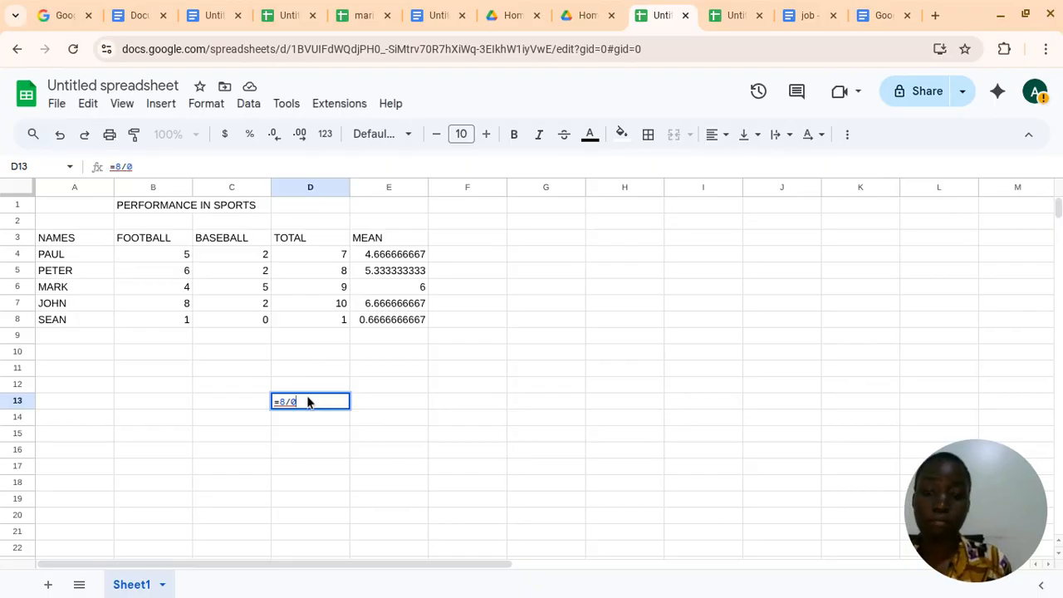
key(Return)
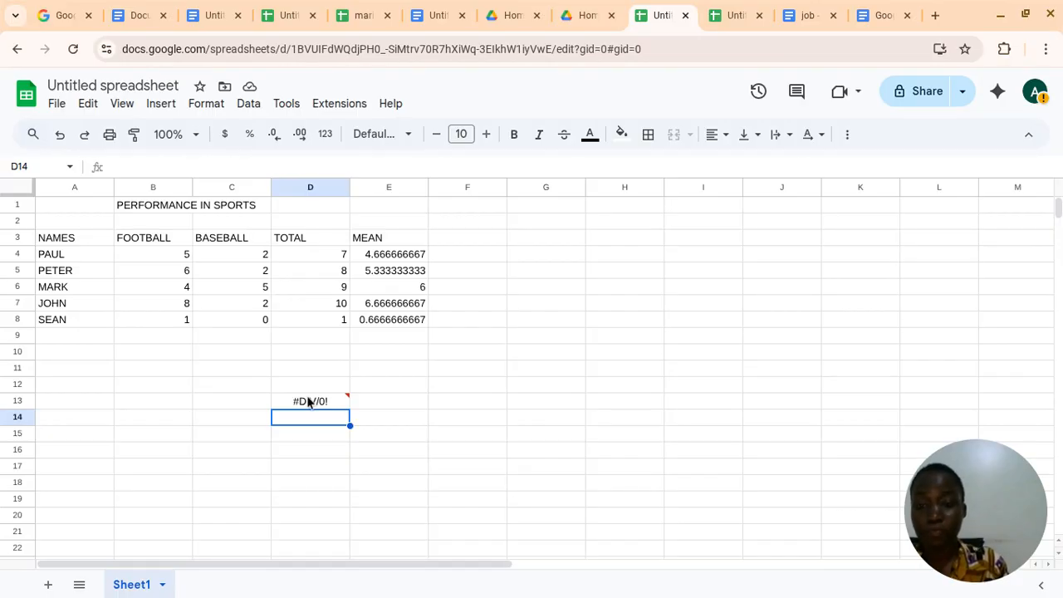
Enter the formula =6+T() in cell D15, leaving the T function without an argument
click(293, 439)
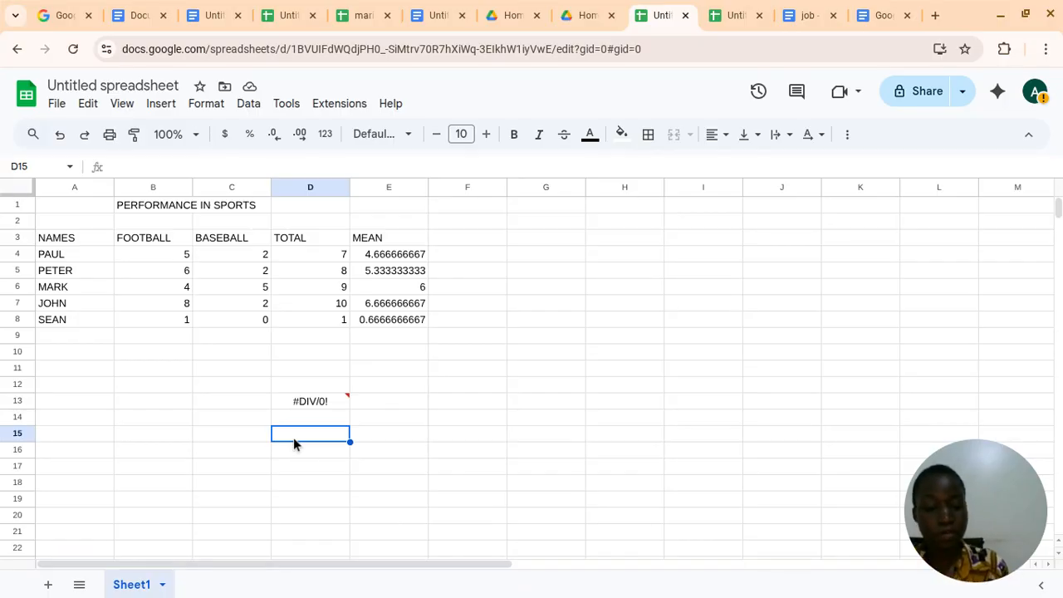
text(=)
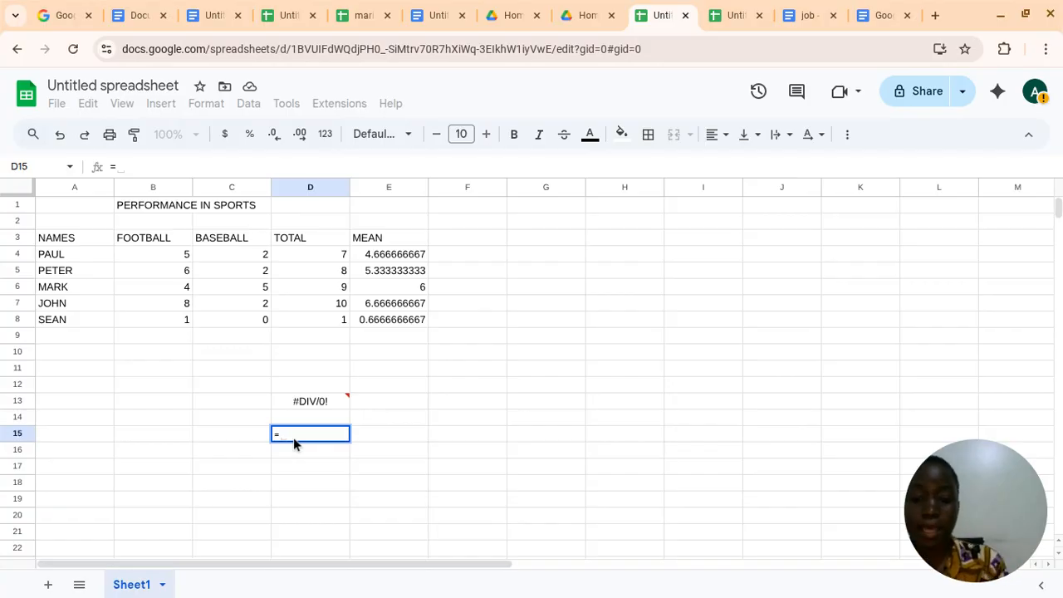
text(6)
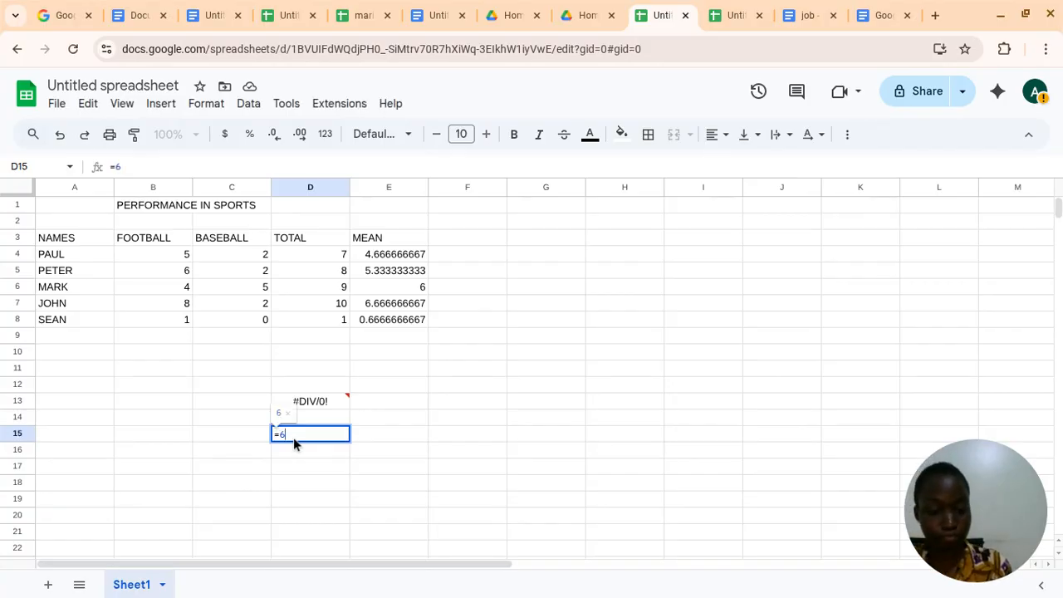
text(=)
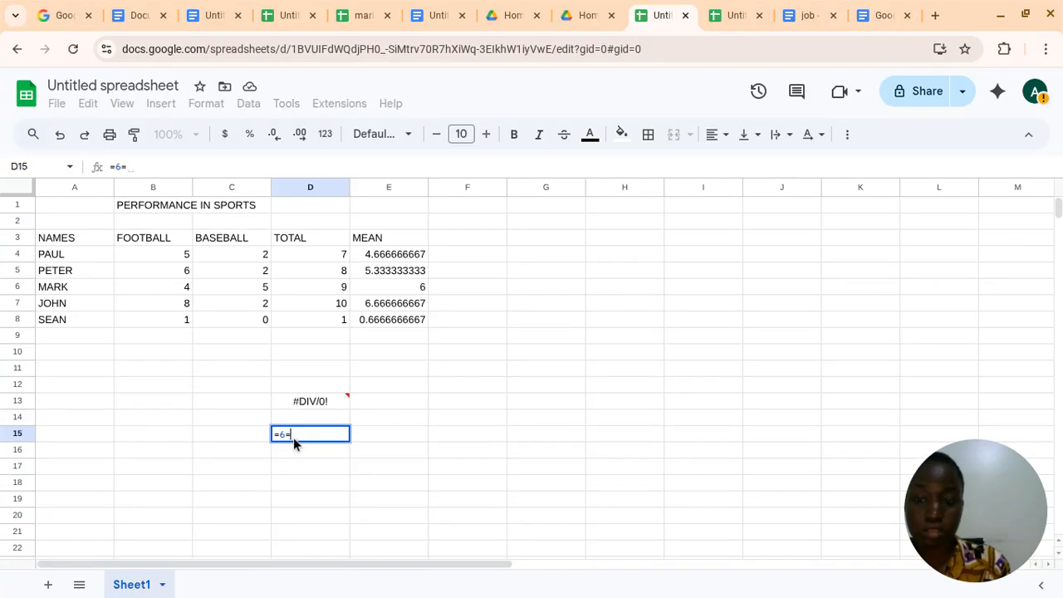
key(BackSpace)
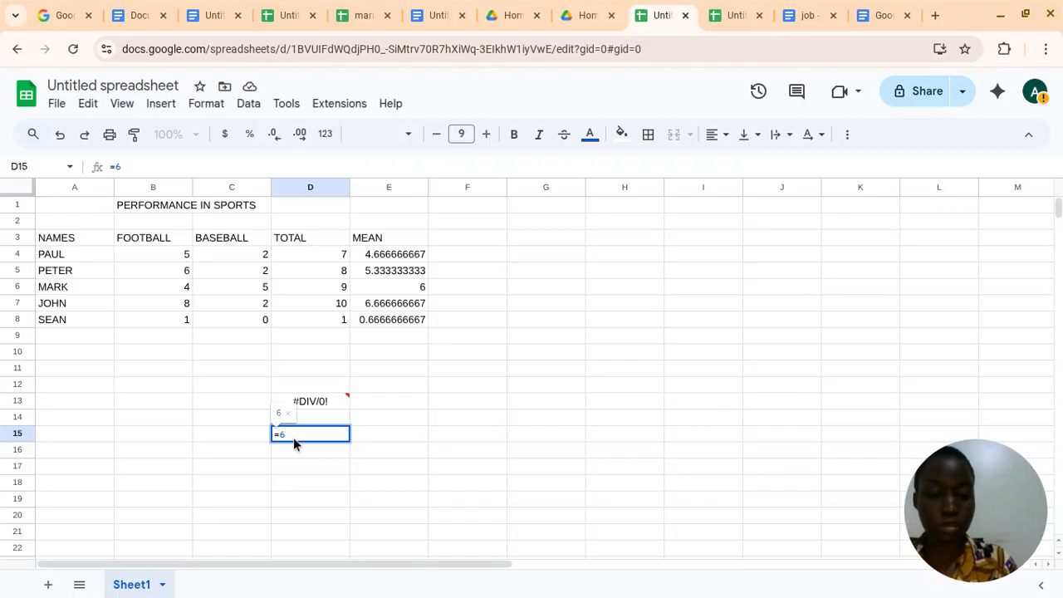
text(+)
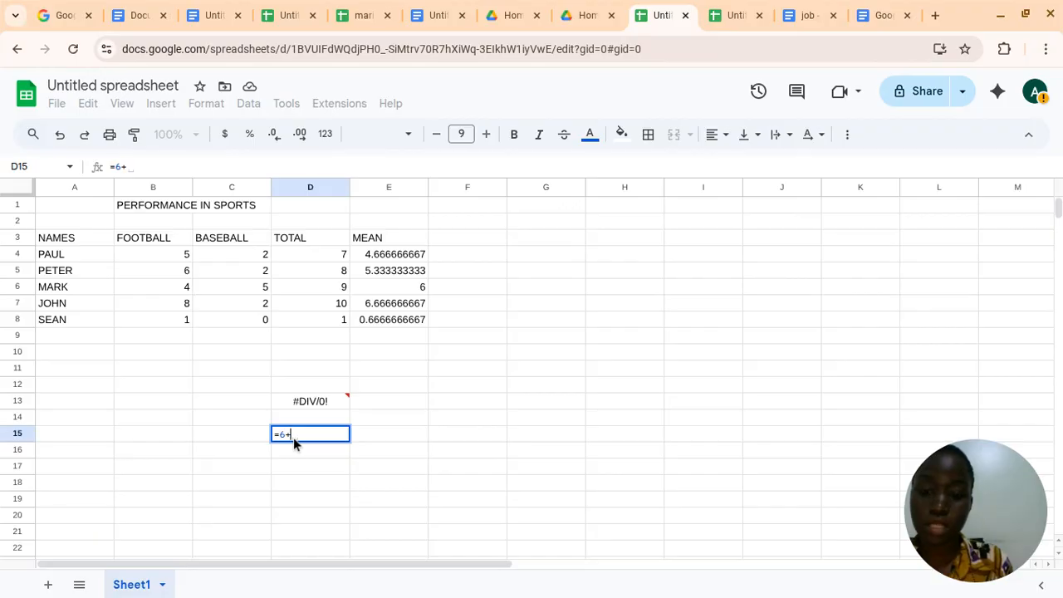
text(T)
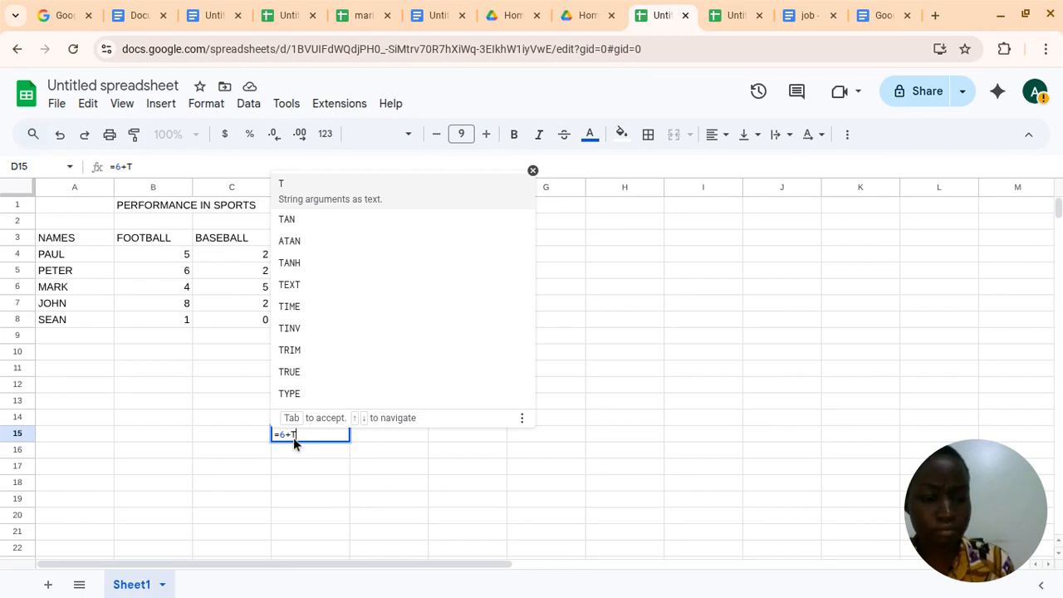
text(()
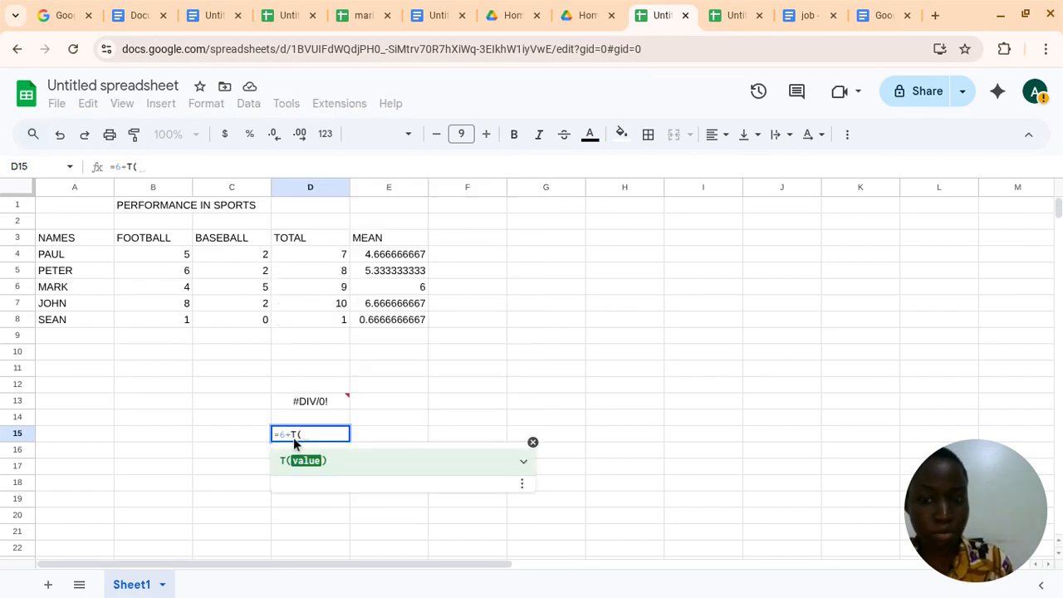
key(Return)
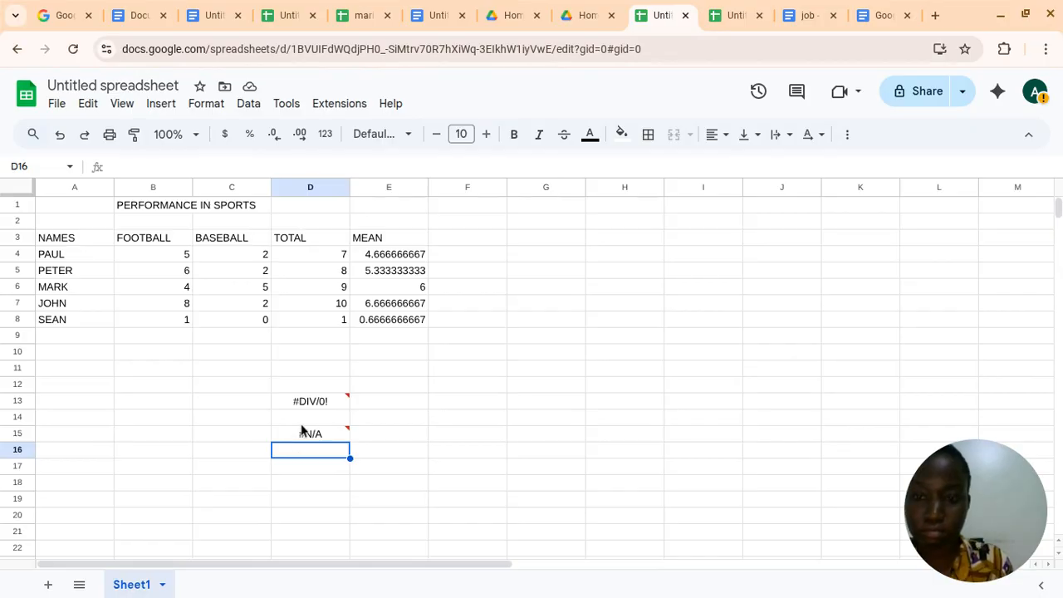
Change the formula in cell D15 so that it adds an unquoted first name to 6 instead of the T function
mouse_move(304, 433)
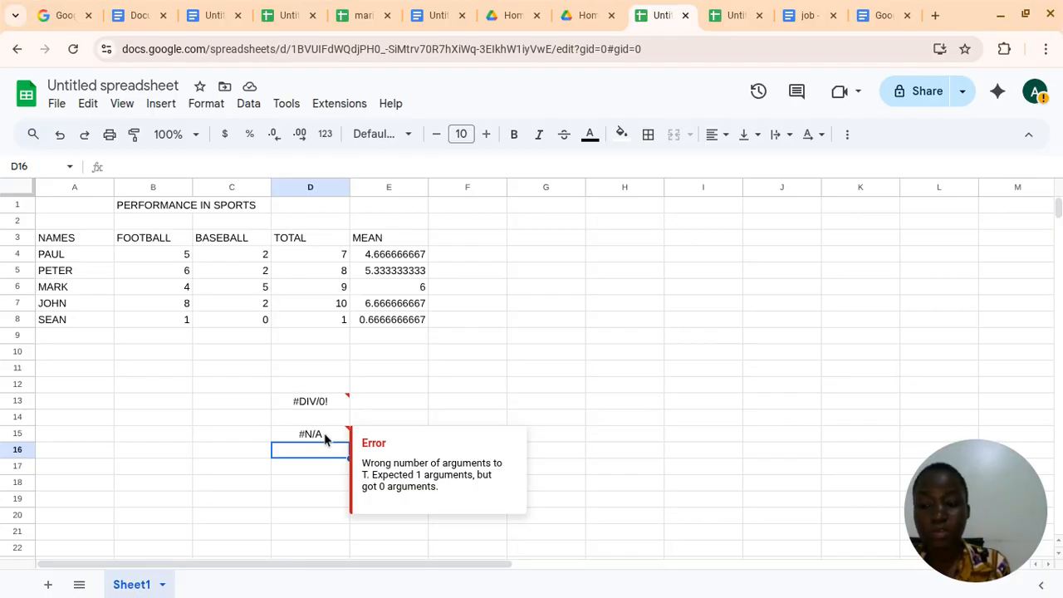
click(325, 439)
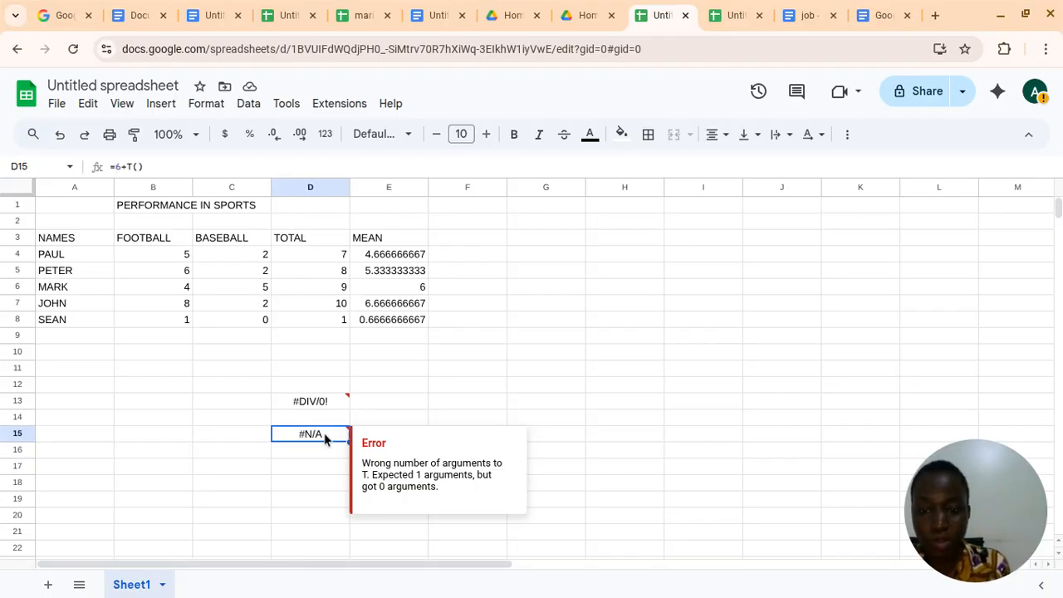
double_click(325, 439)
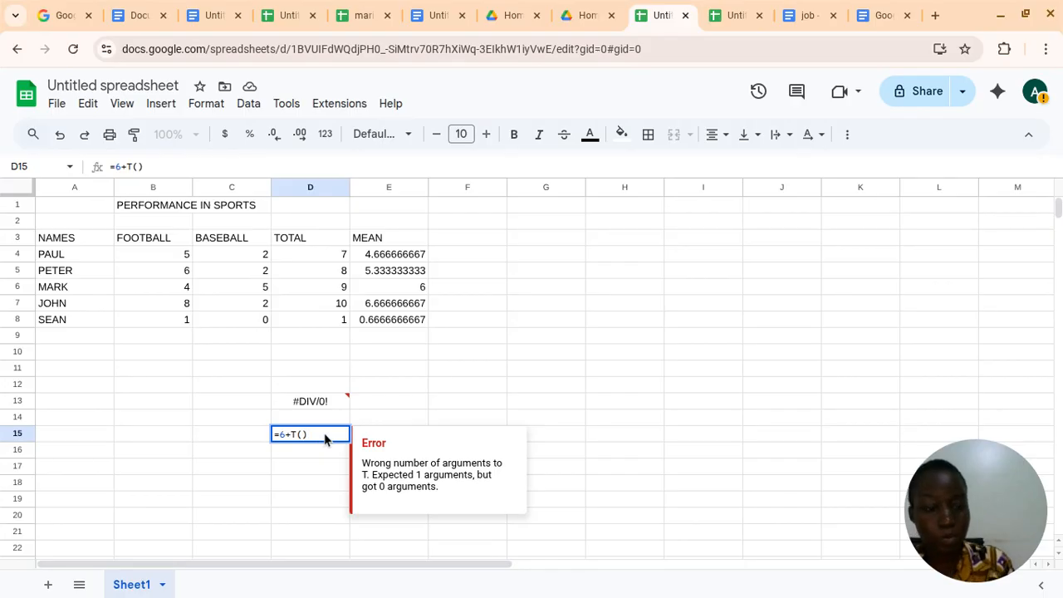
key(BackSpace)
key(BackSpace)
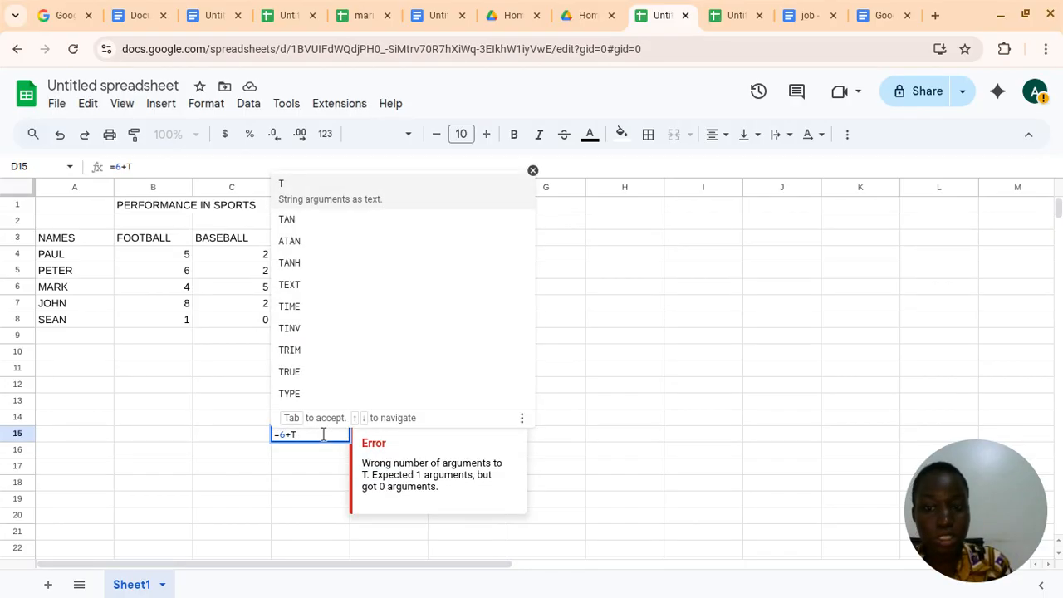
key(BackSpace)
text(M)
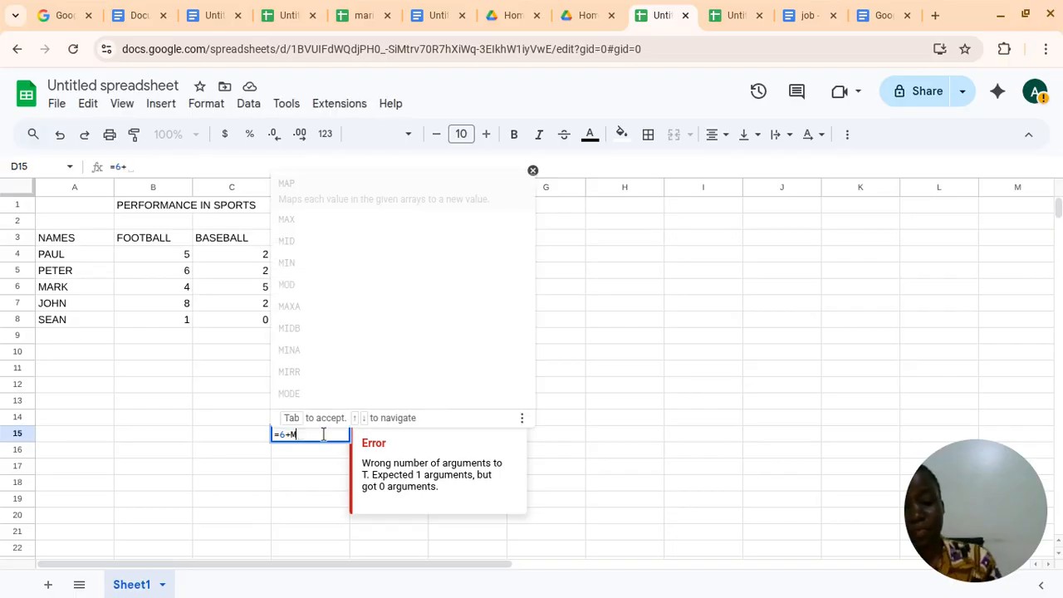
text(ARIO)
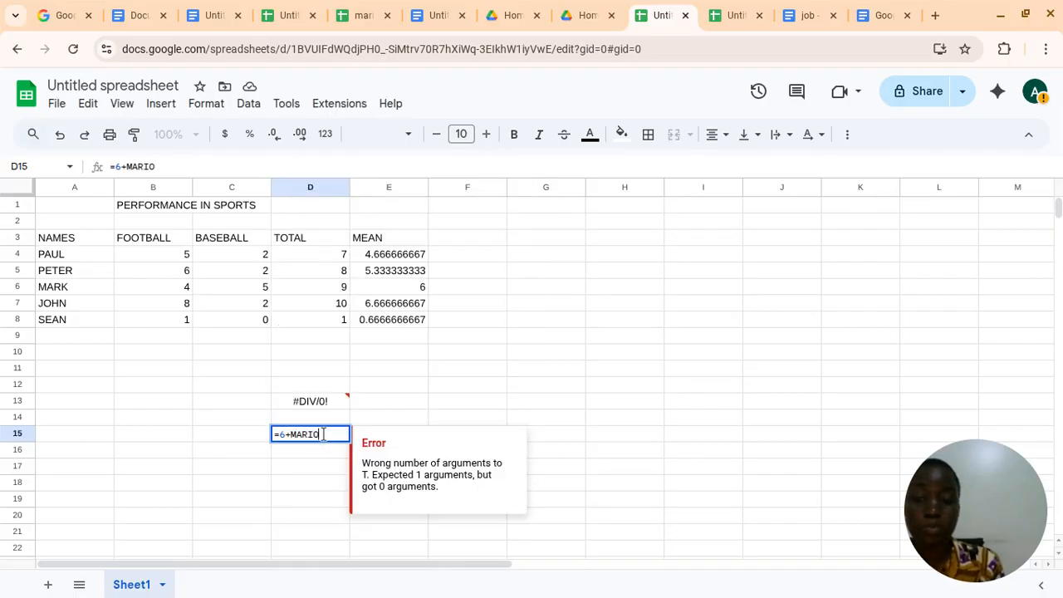
text(N)
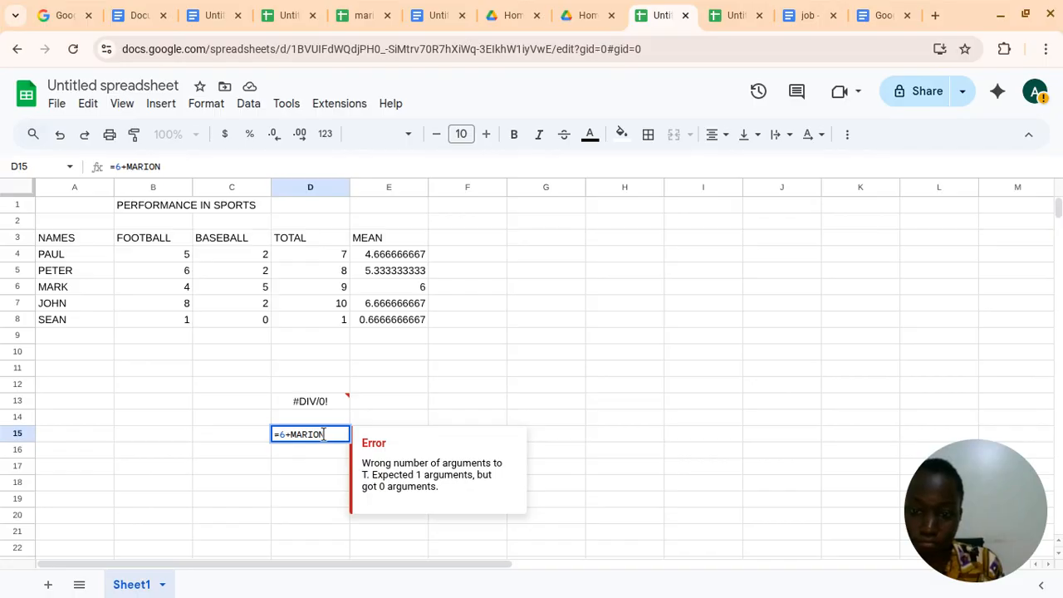
key(Return)
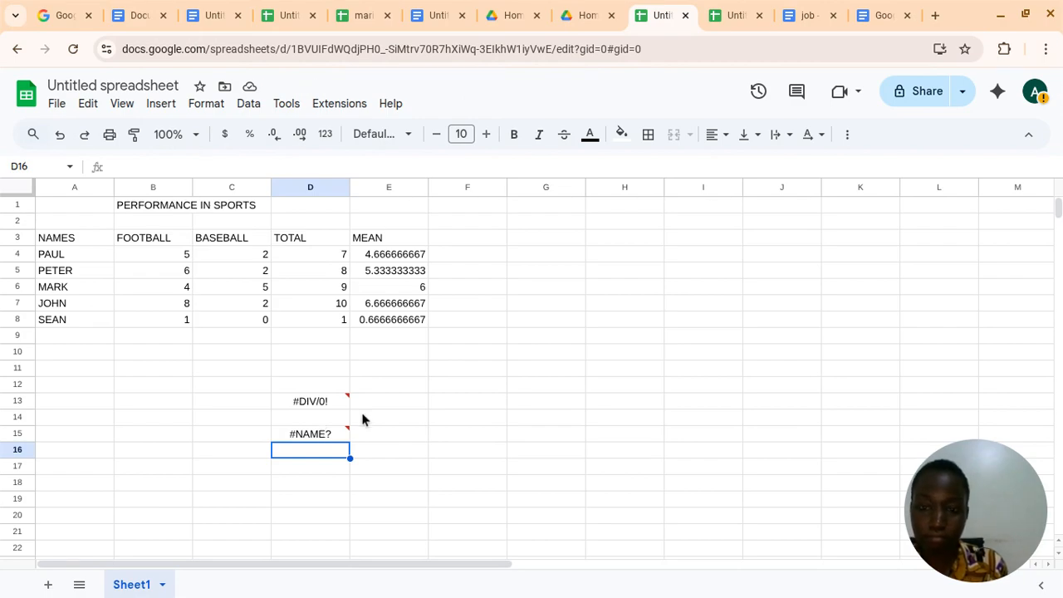
Replace the formula in cell D15 with =6+"HELLO", adding quoted text to a number
click(334, 439)
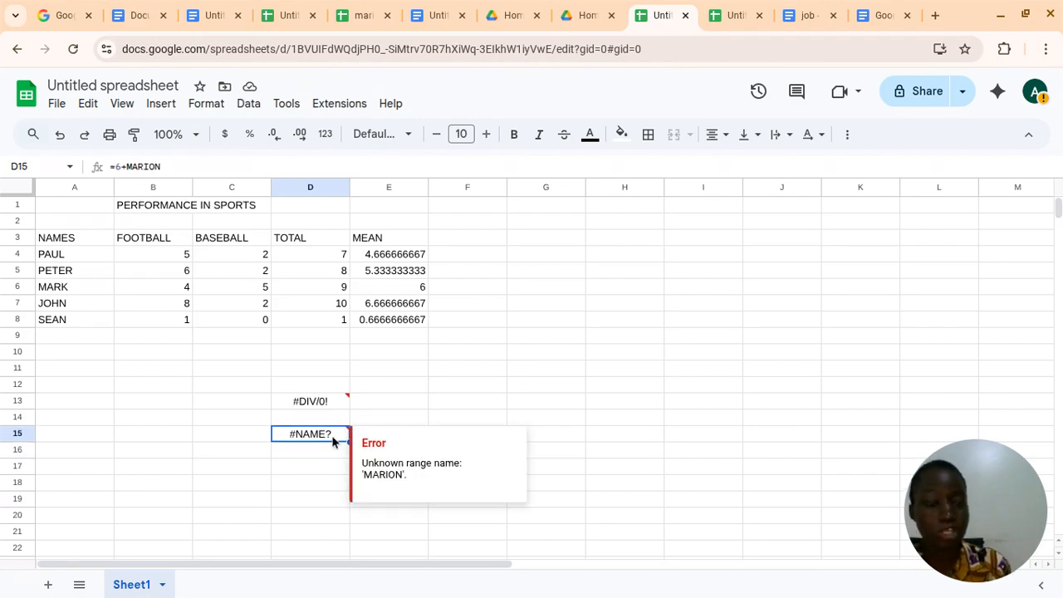
key(Delete)
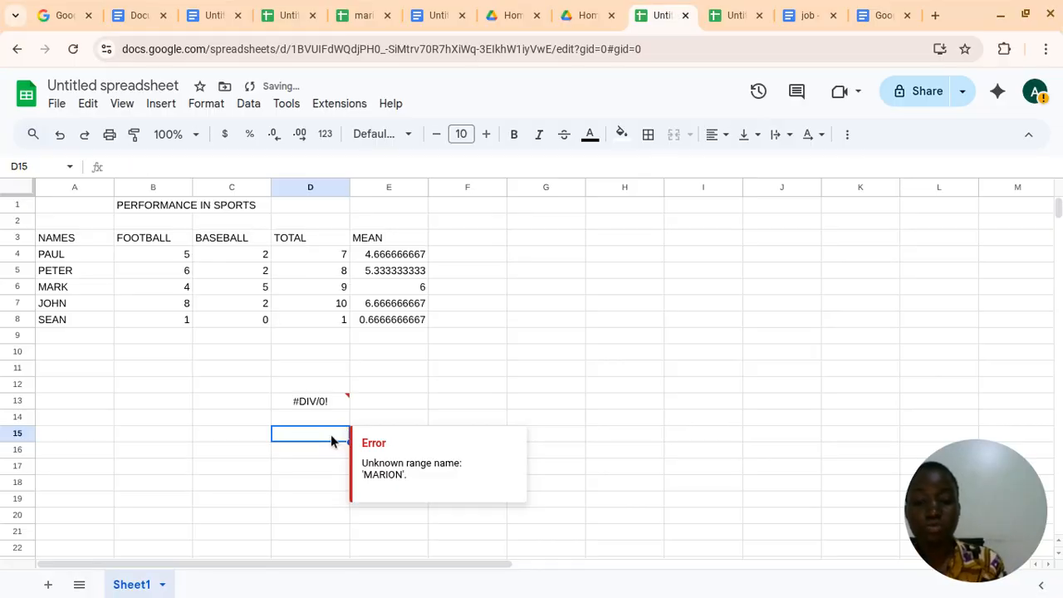
text(6)
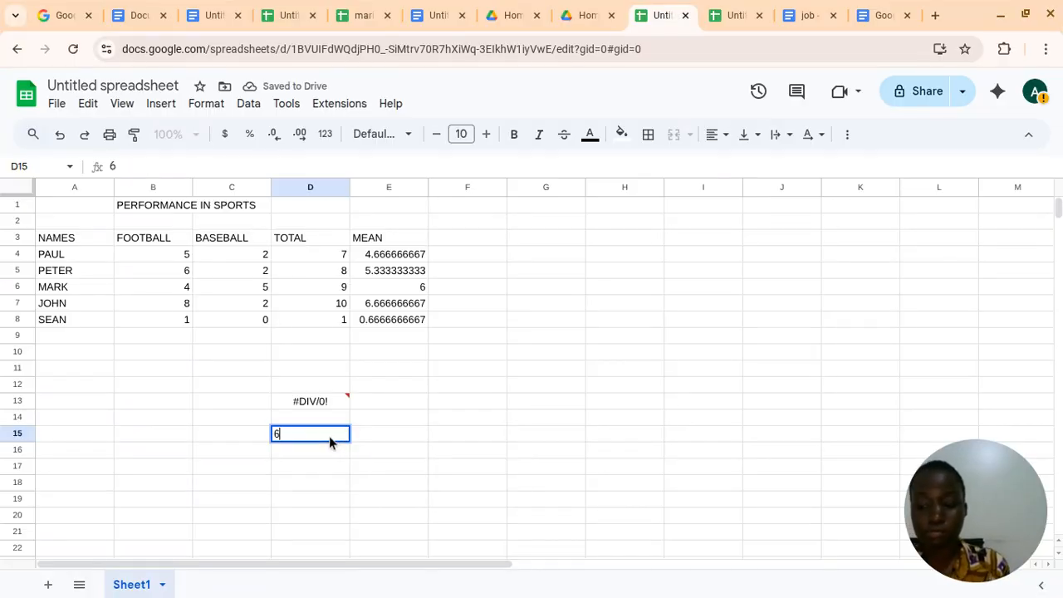
key(BackSpace)
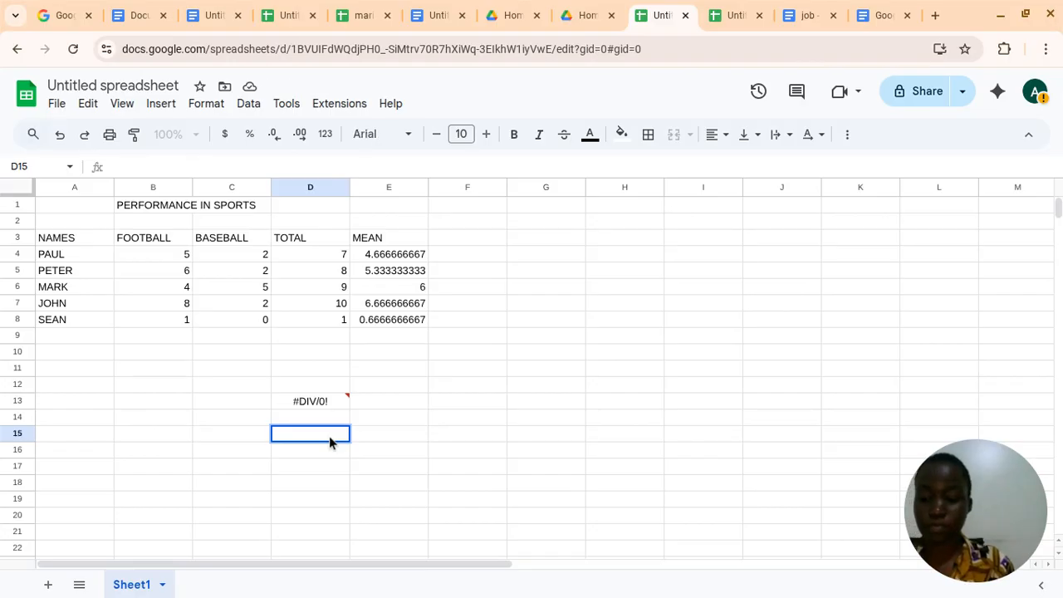
text(=)
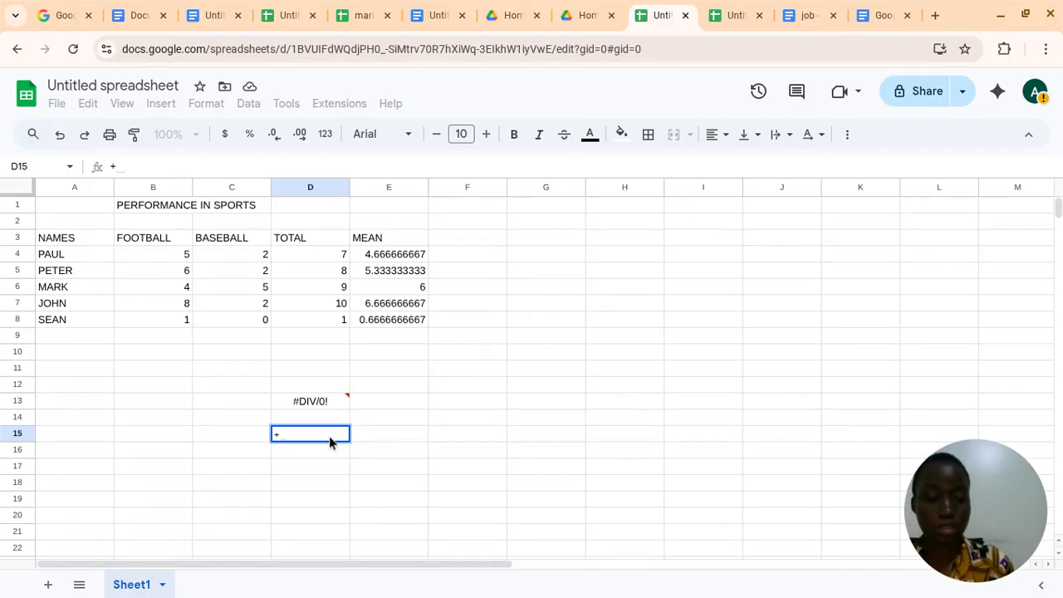
key(BackSpace)
text(=)
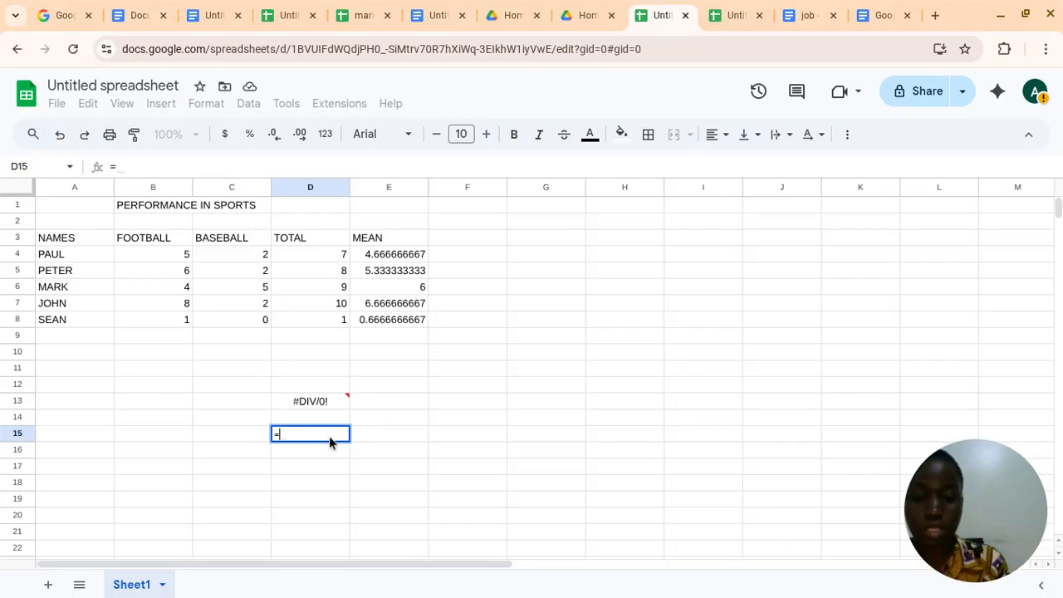
text(6)
text(=)
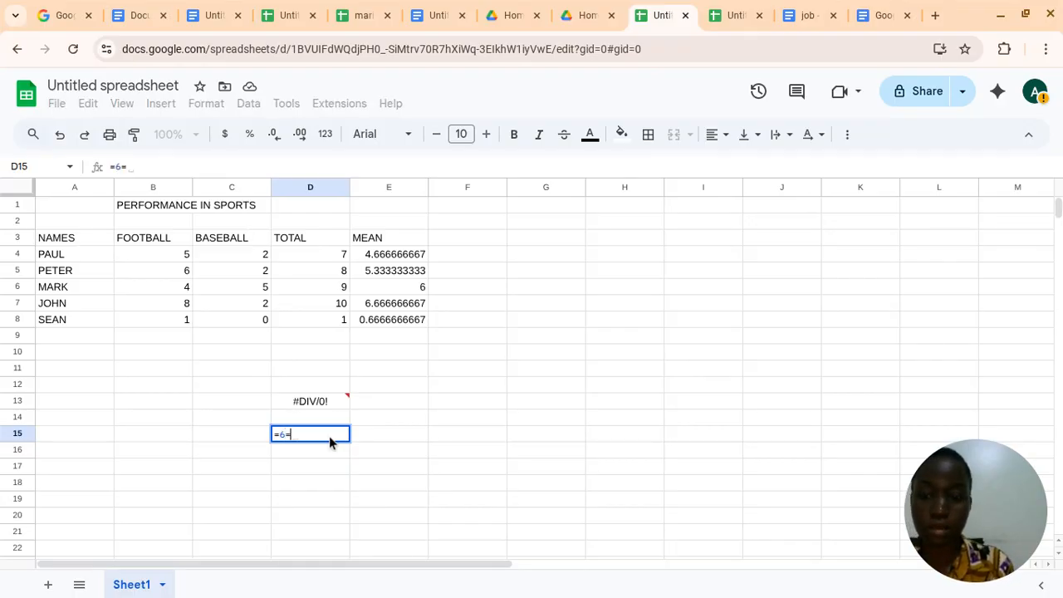
key(BackSpace)
text(+)
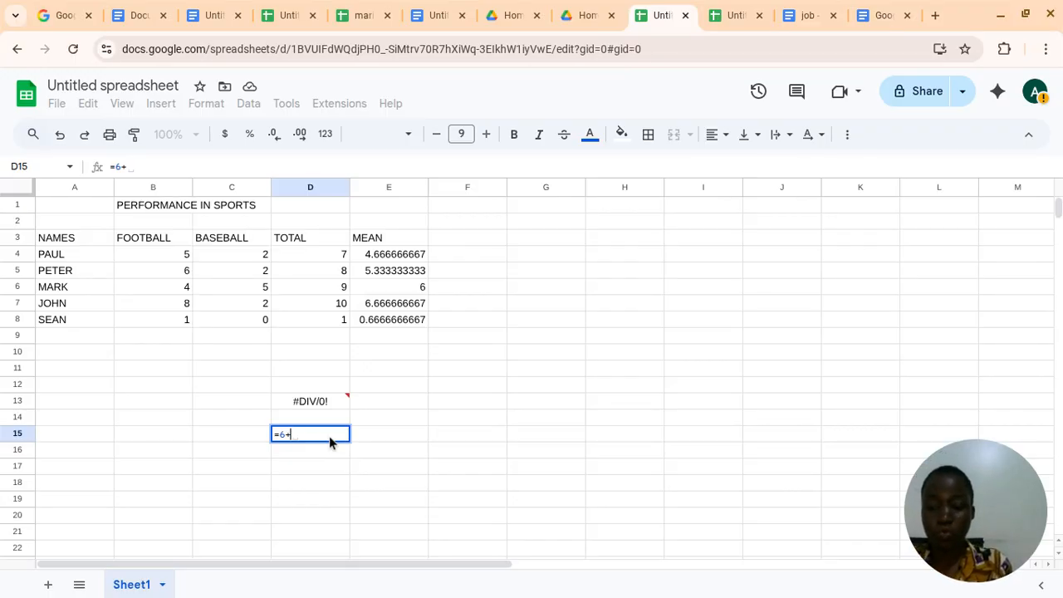
text(HELLO)
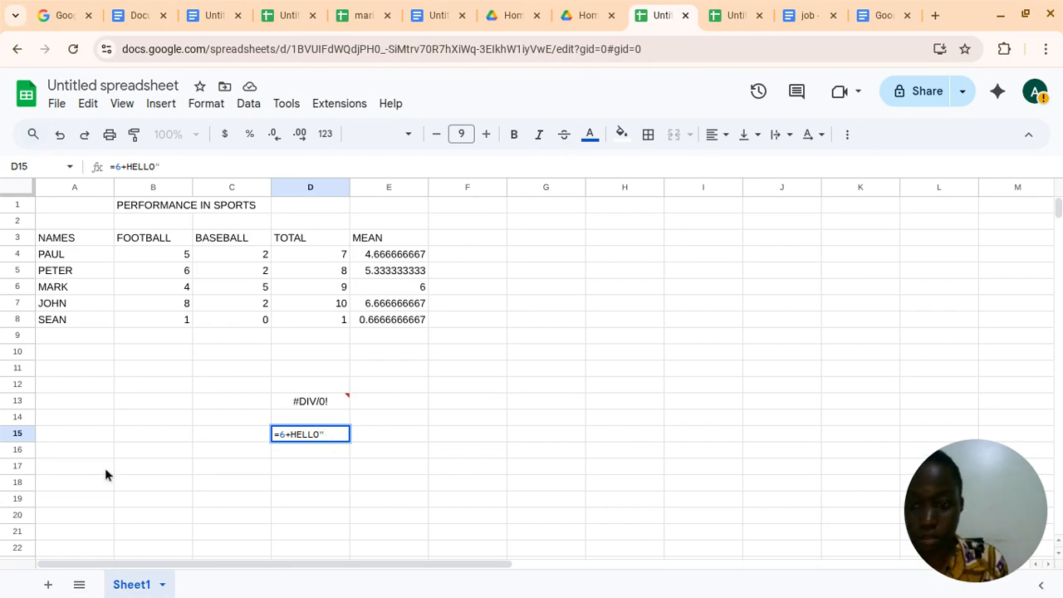
click(291, 435)
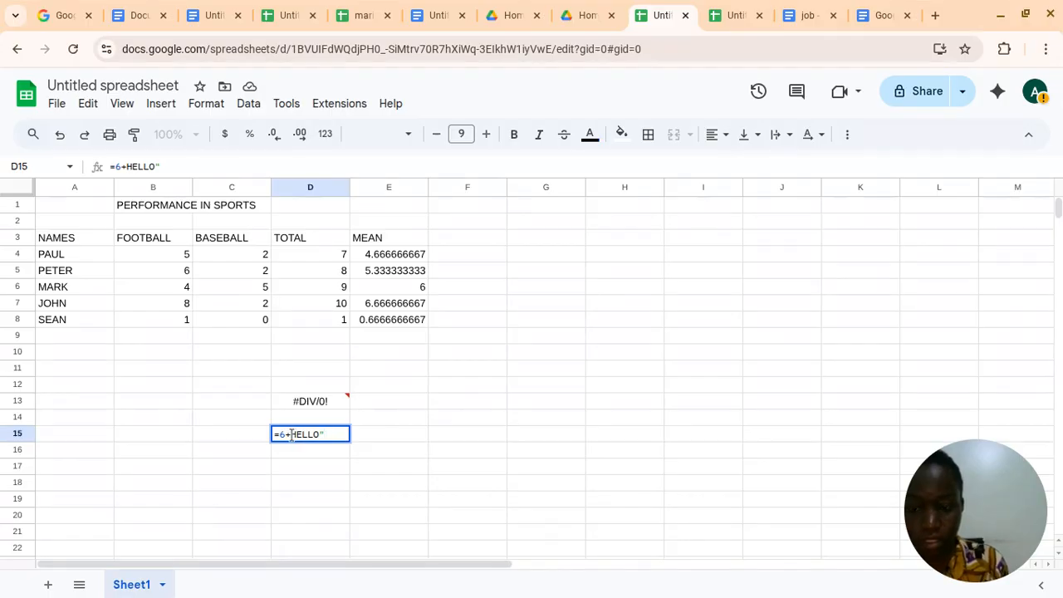
text(")
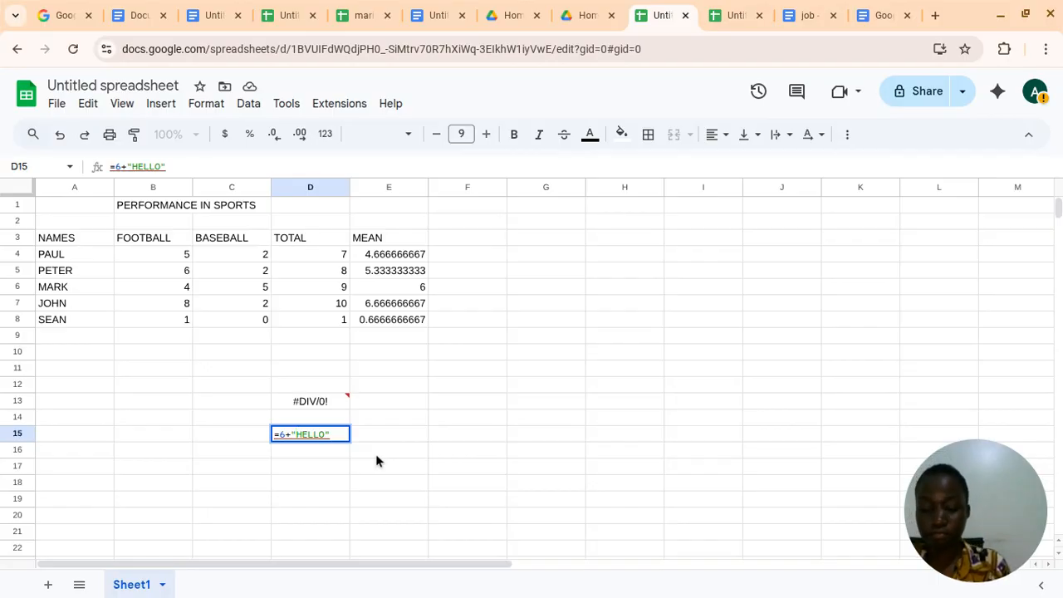
key(Return)
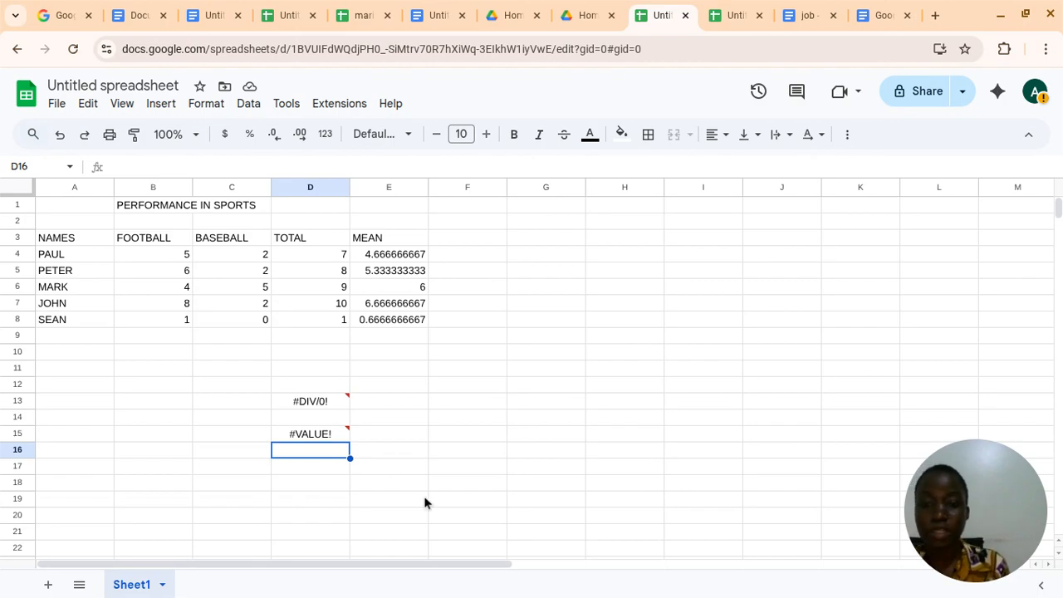
Enter the formula =SUMM(B4:C4) in cell D17, with the SUM function name deliberately misspelled
click(304, 472)
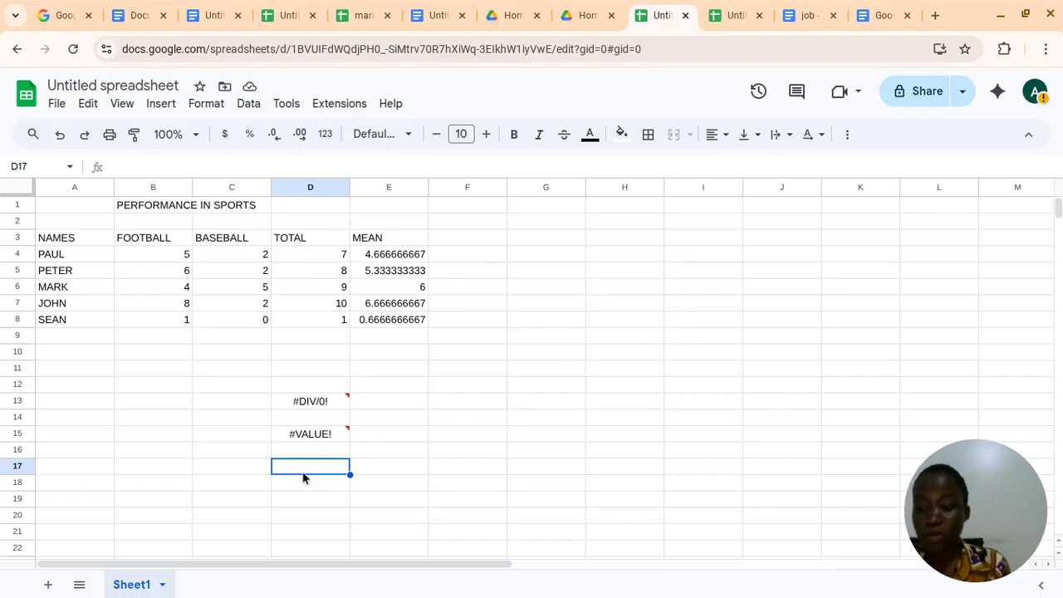
text(=)
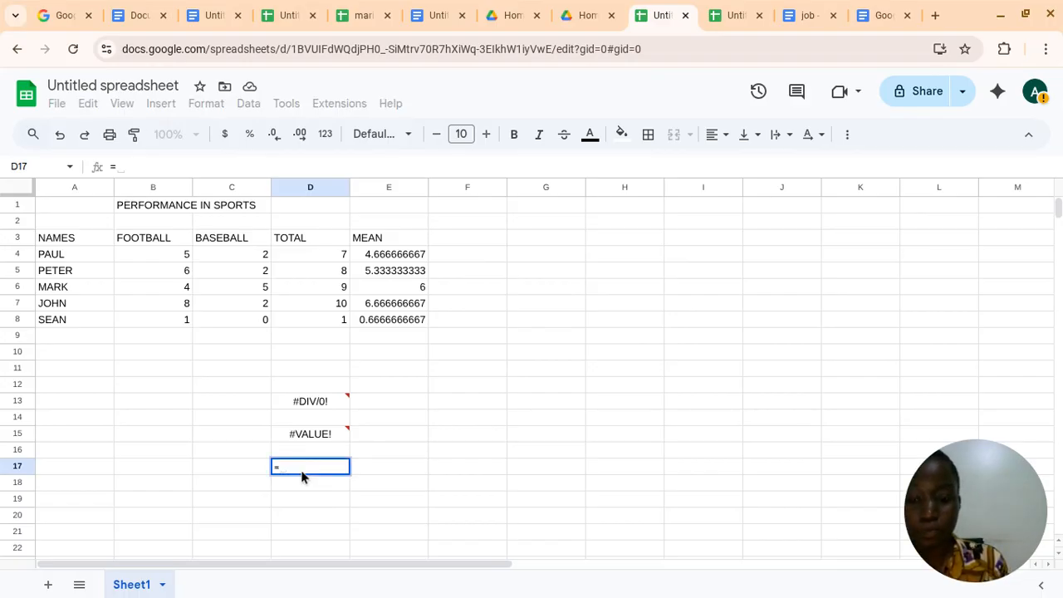
text(S)
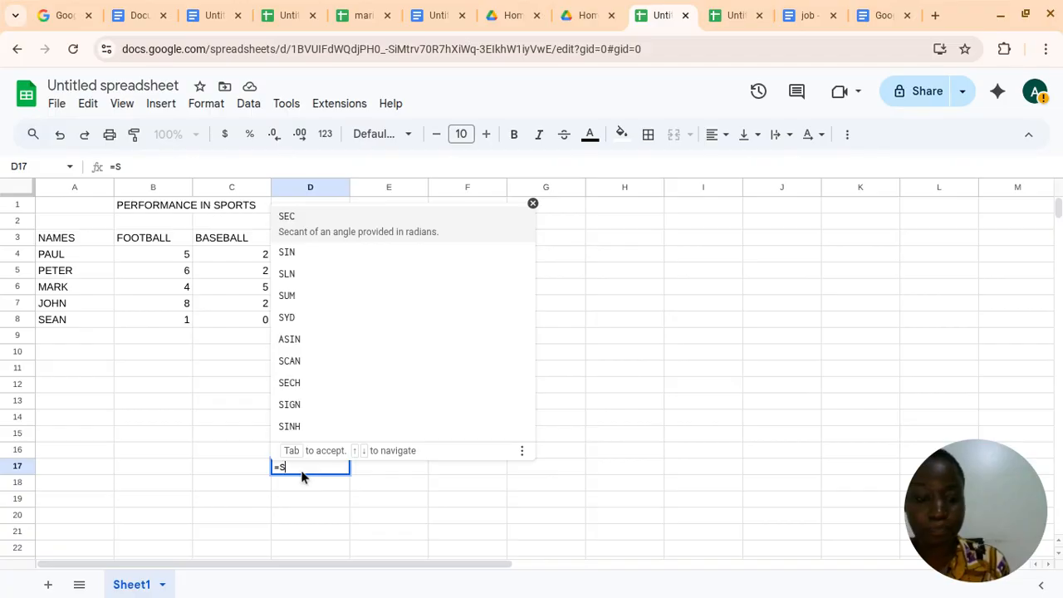
text(UM)
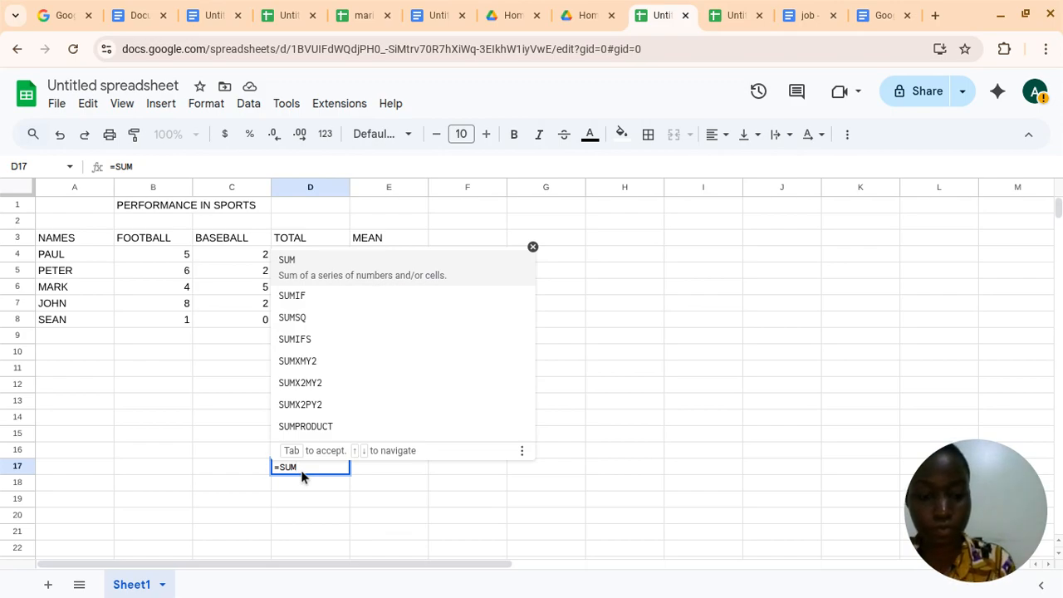
text(()
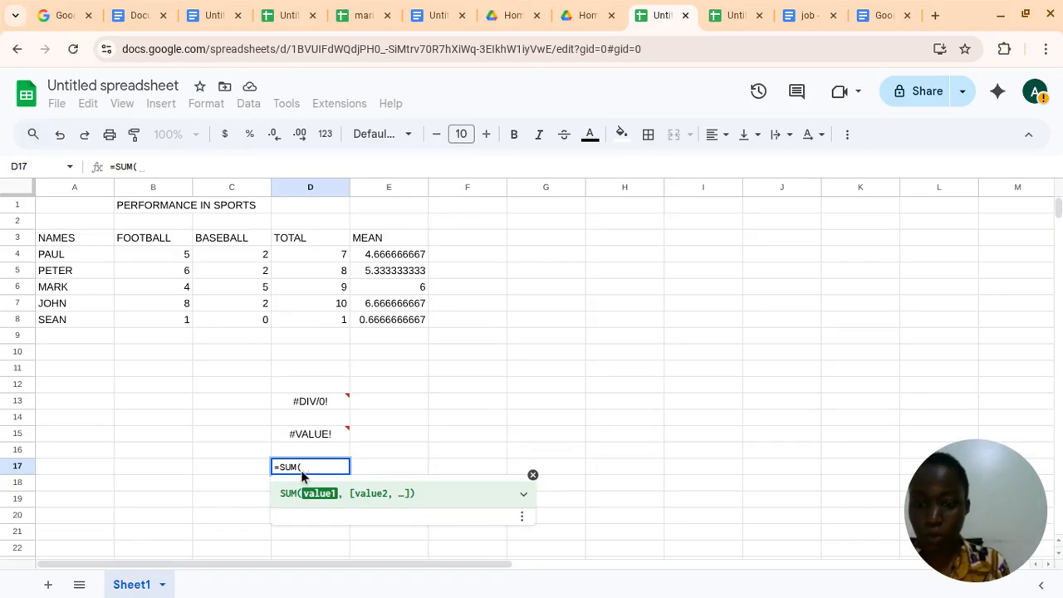
key(BackSpace)
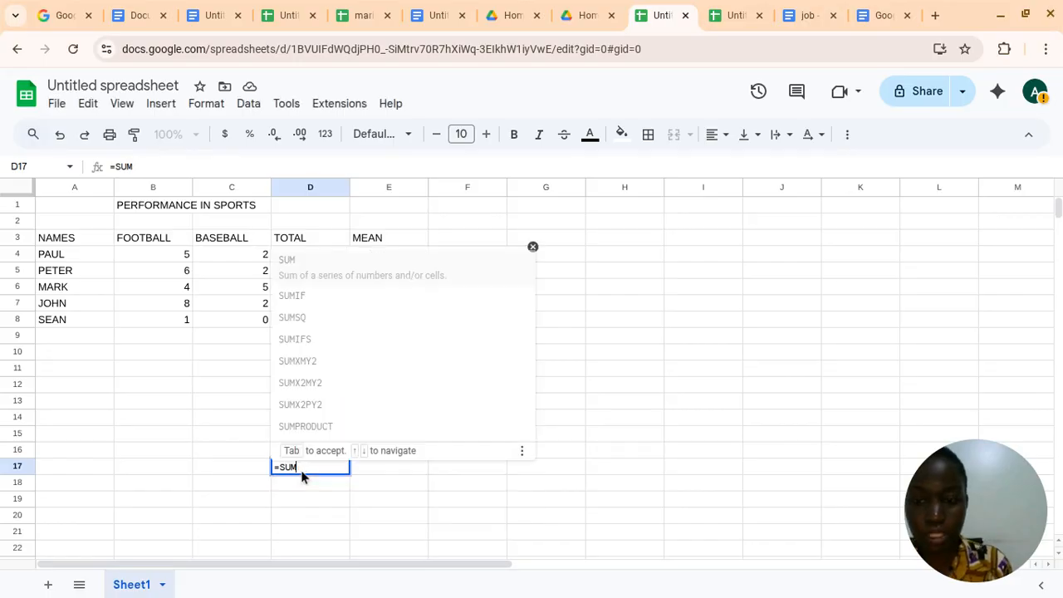
text(M)
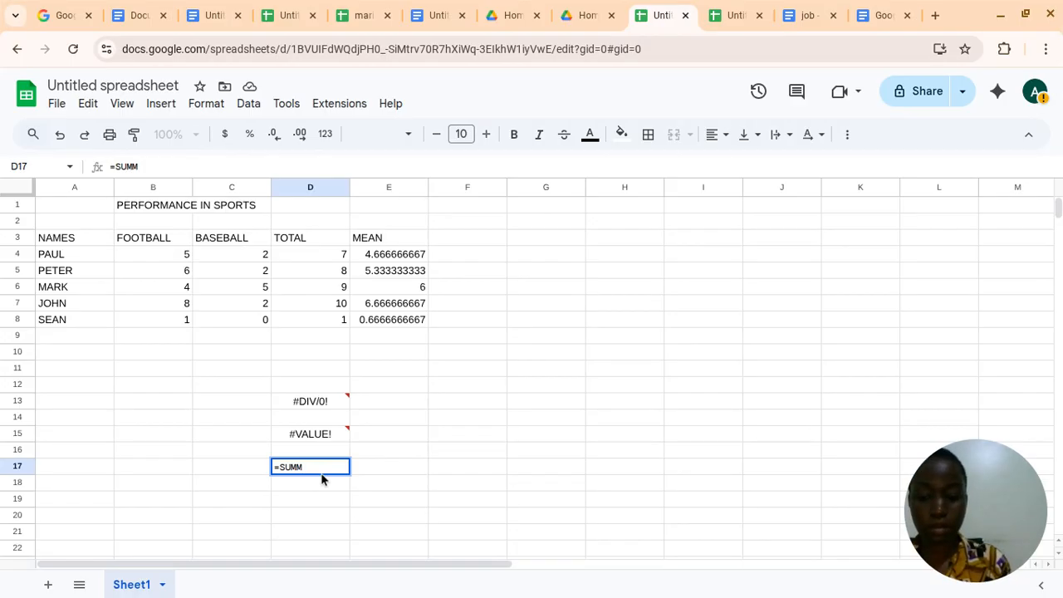
text(()
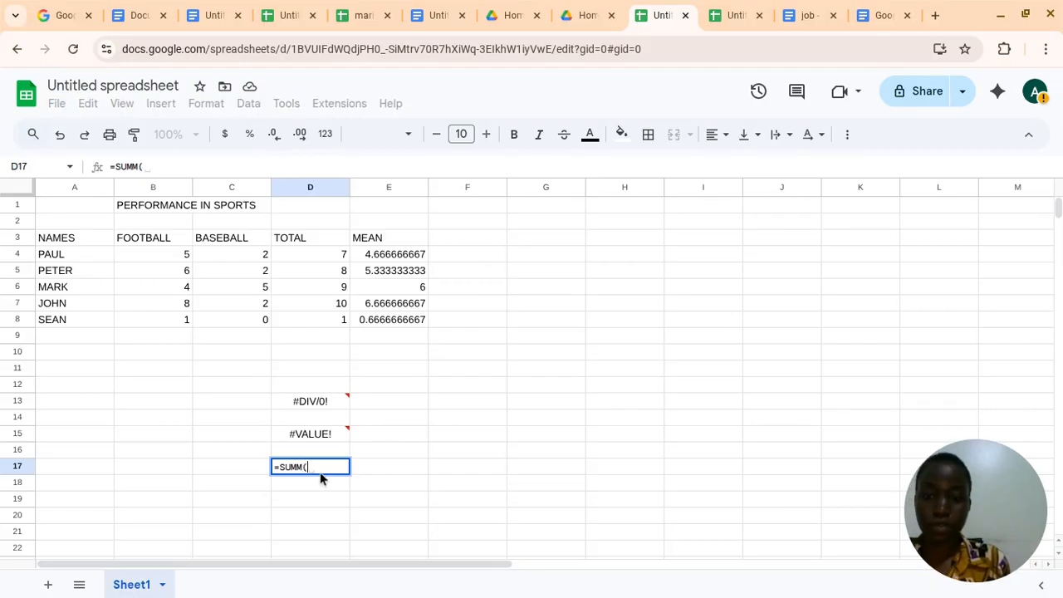
click(171, 244)
click(173, 255)
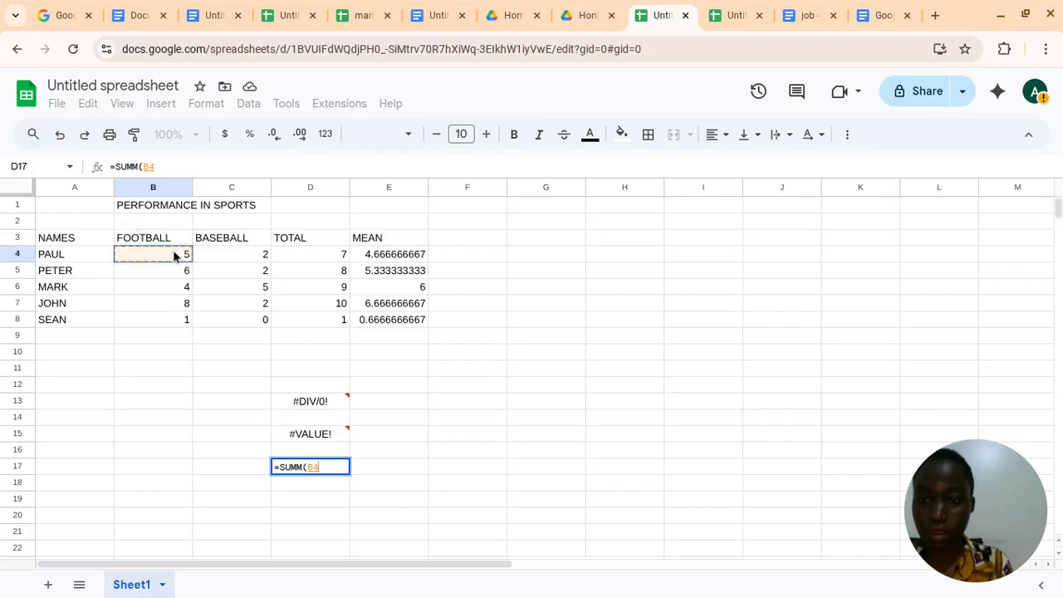
drag(174, 256, 241, 257)
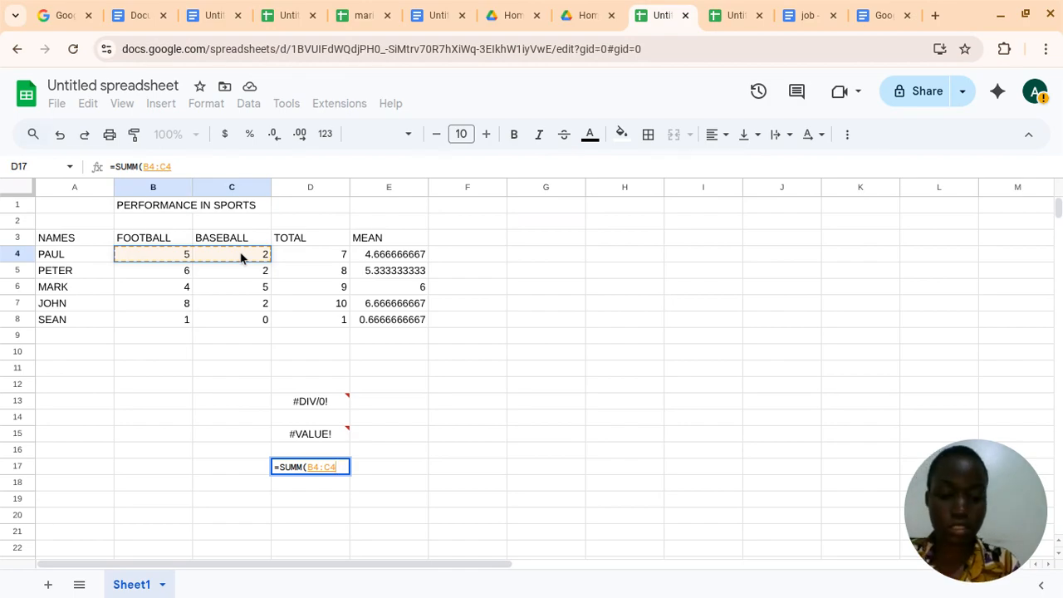
text())
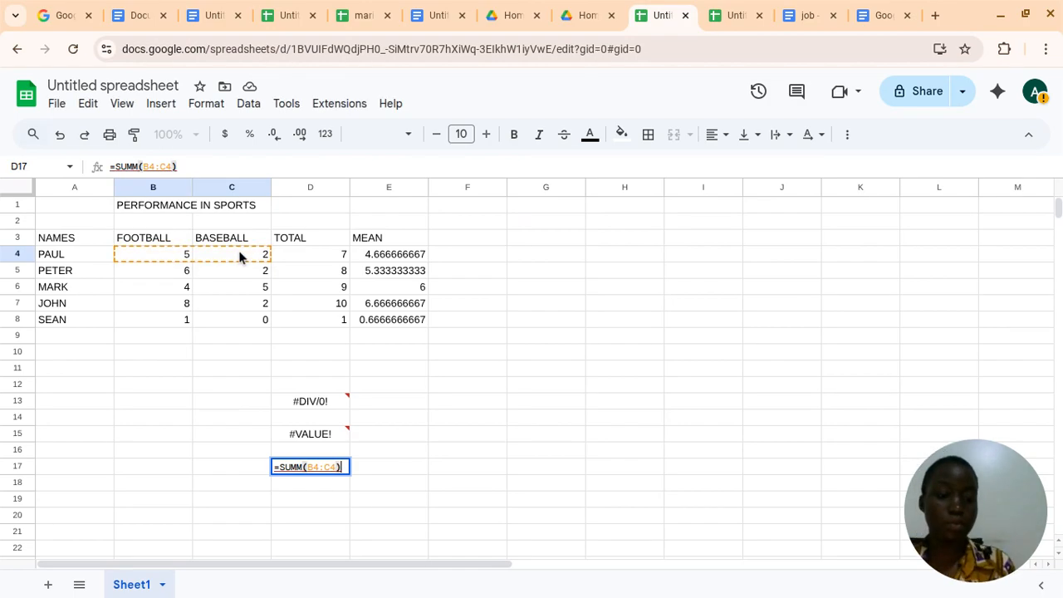
key(Return)
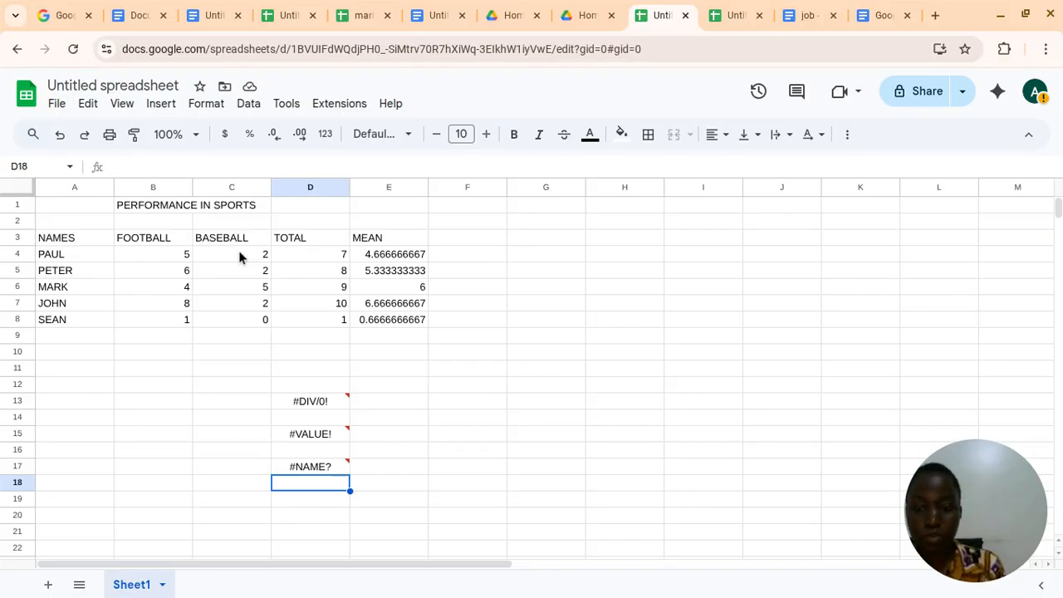
Clear the baseball score in cell C4 and delete the entire BASEBALL column
click(324, 507)
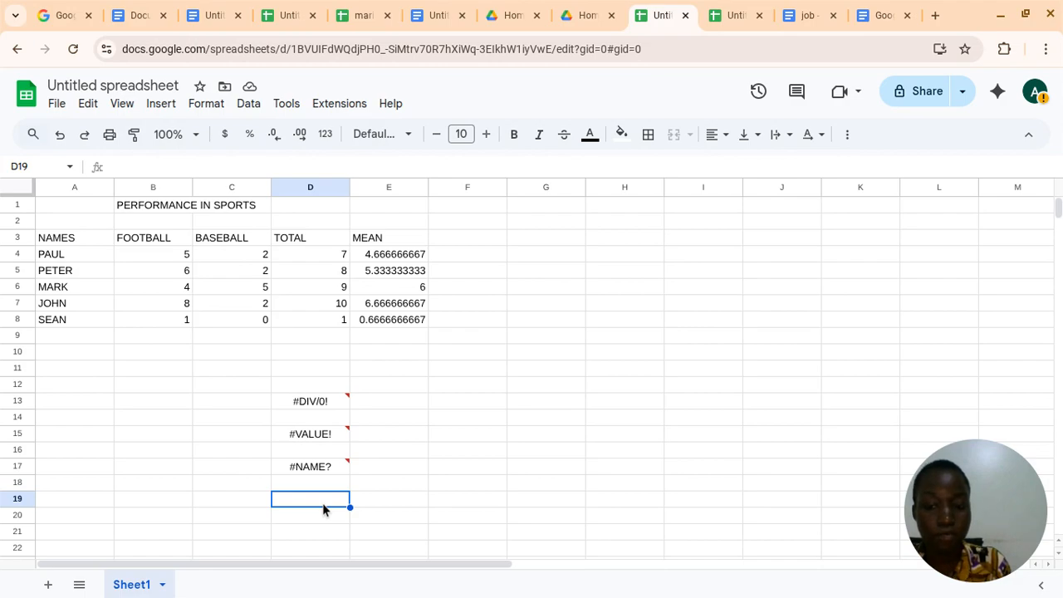
click(263, 257)
key(Delete)
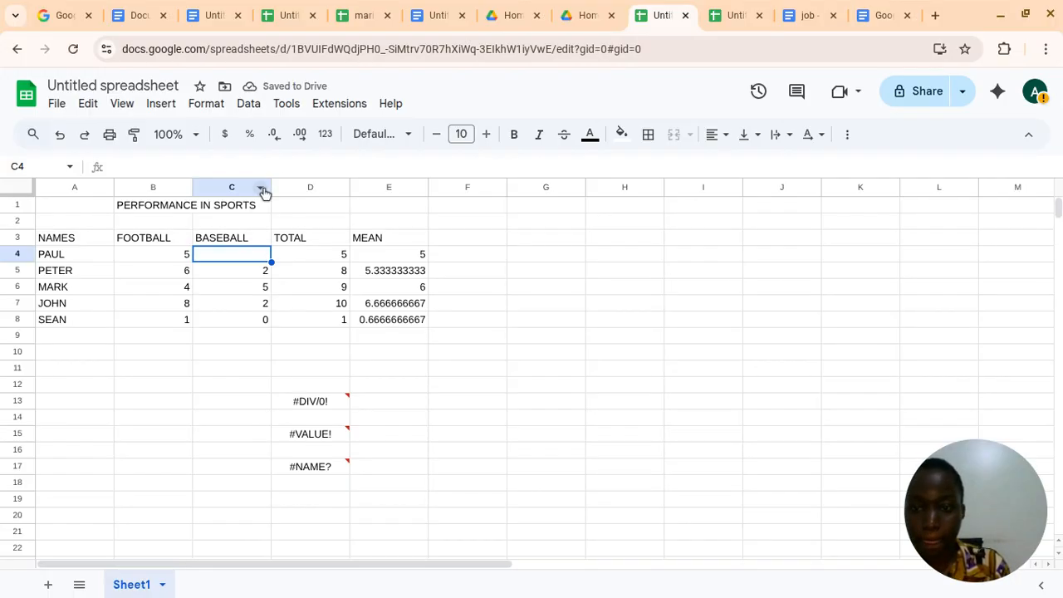
click(263, 191)
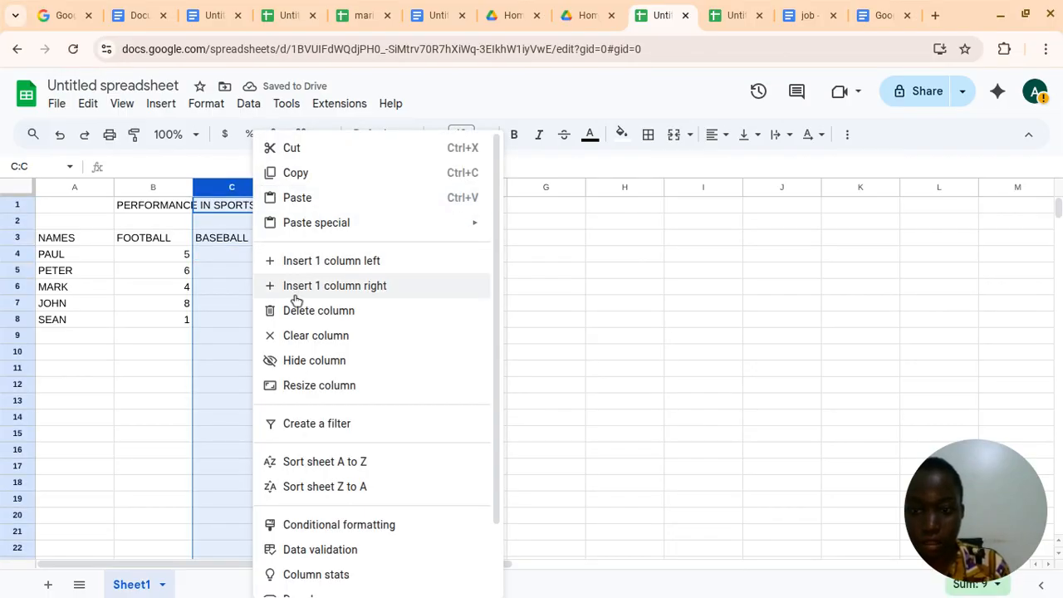
click(319, 311)
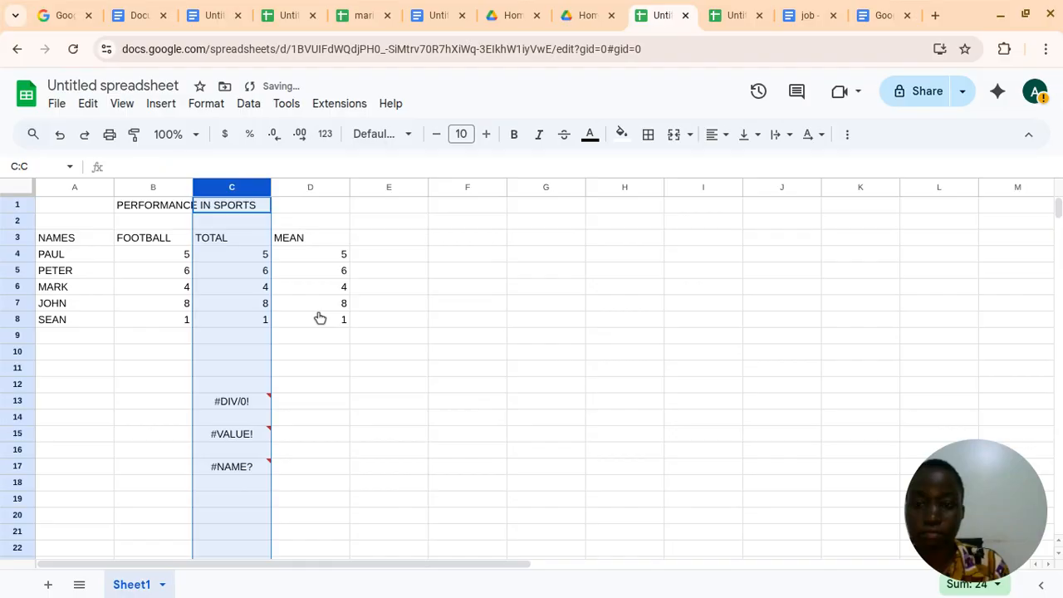
click(446, 357)
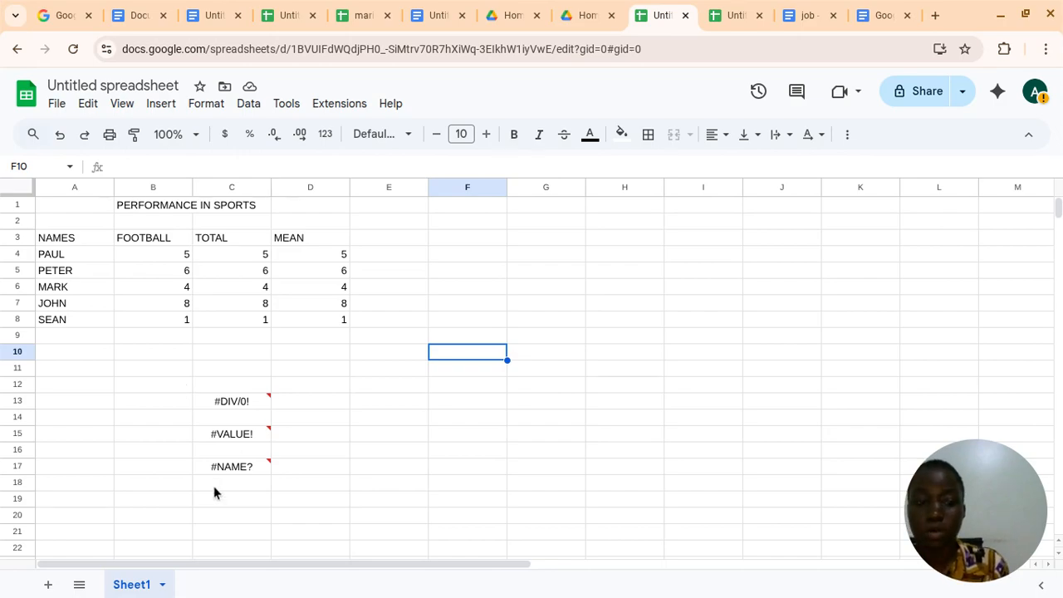
Enter the formula =SQRT(-300) in cell C19 to take the square root of a negative number
click(231, 501)
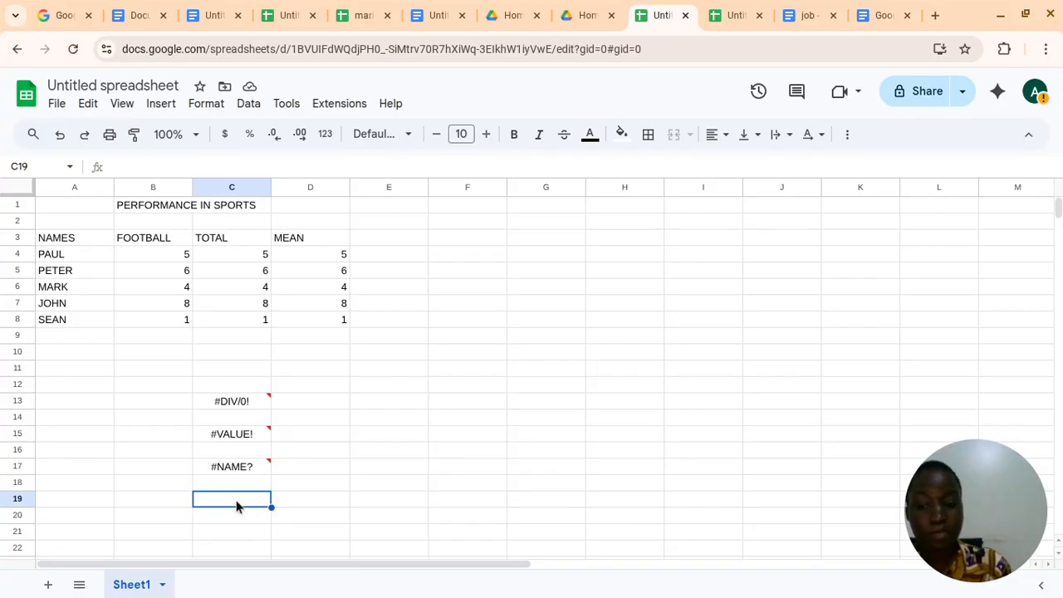
text(=)
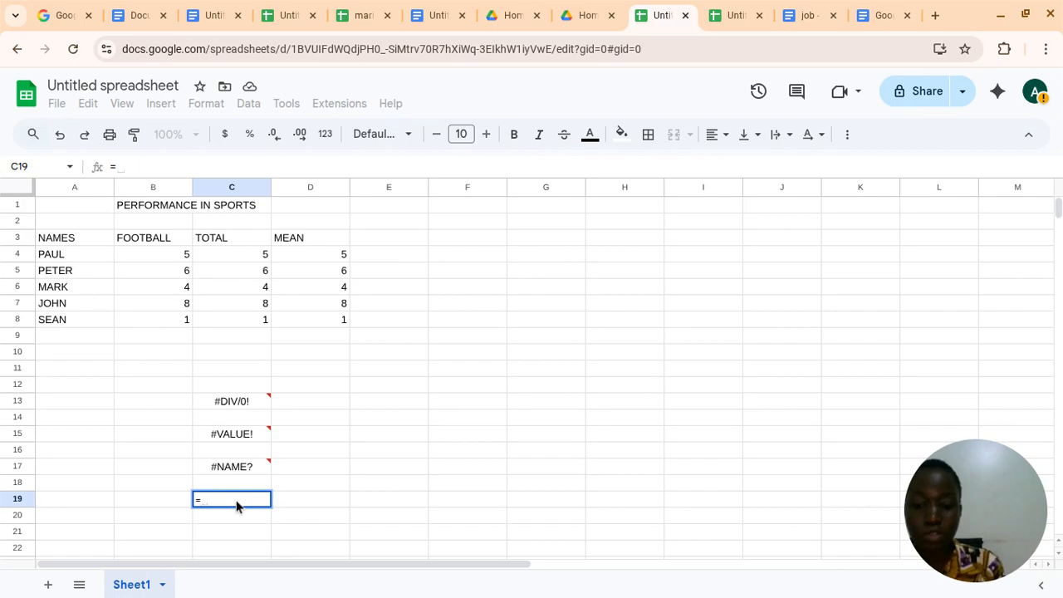
text(s)
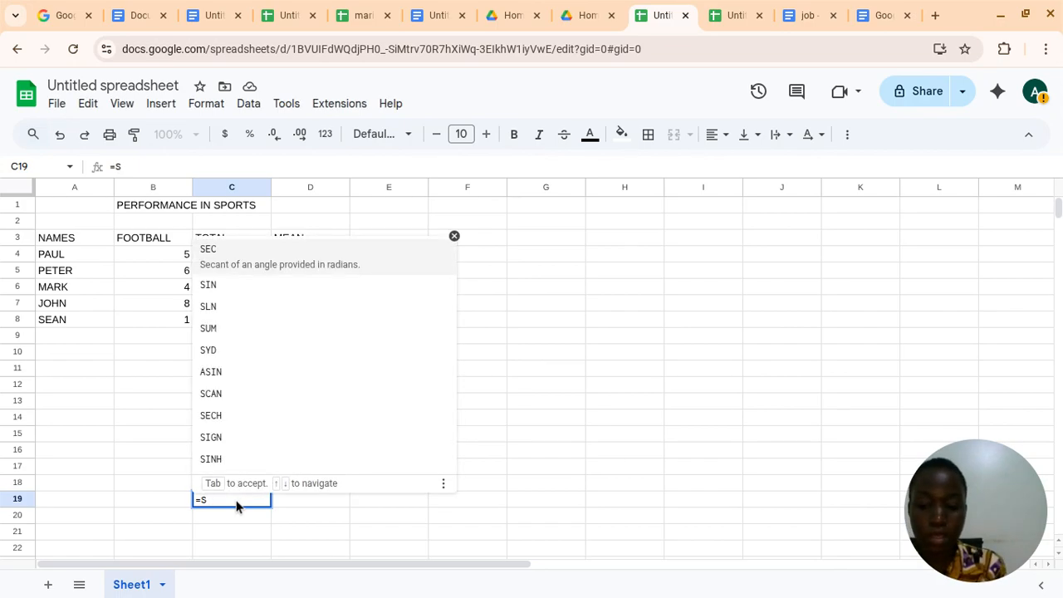
text(q)
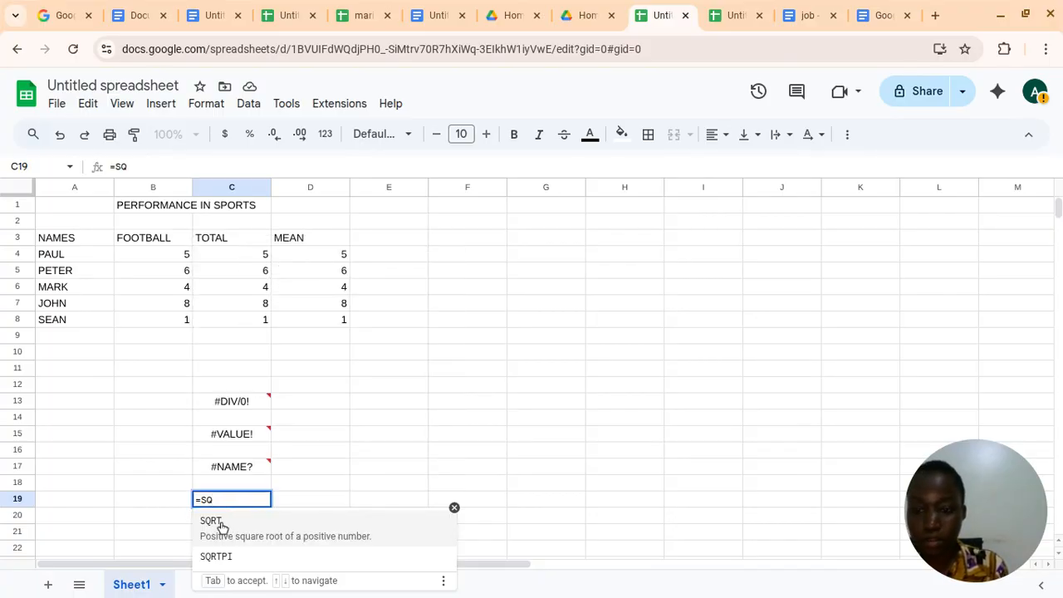
click(212, 521)
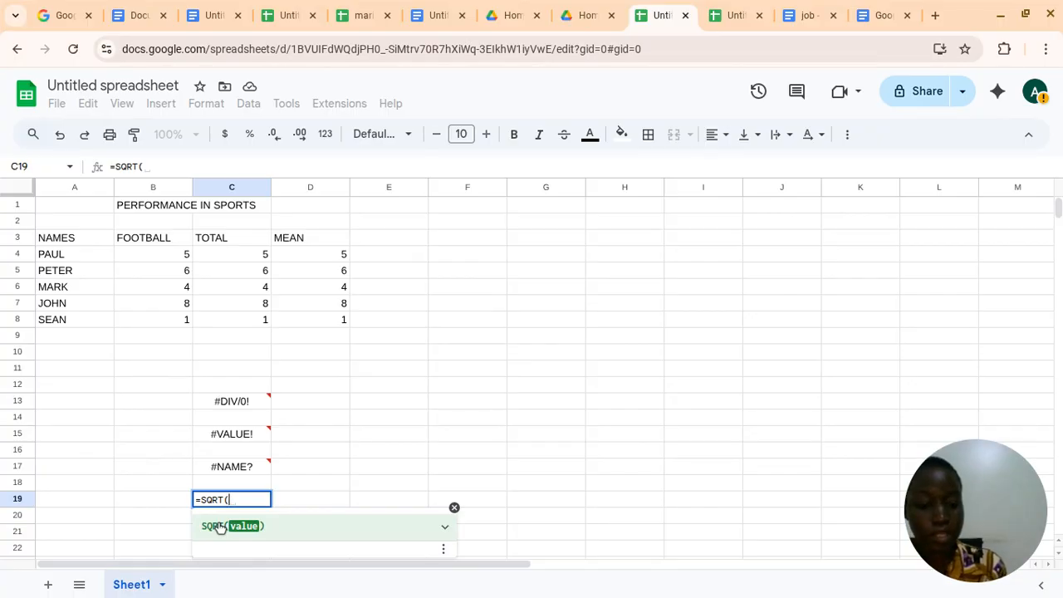
text(-)
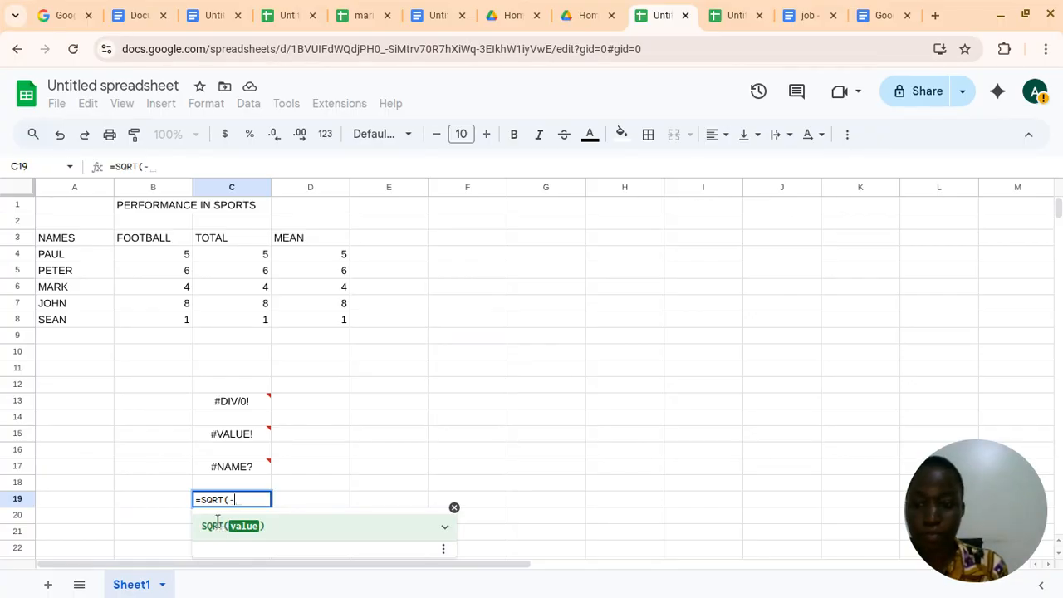
text(30)
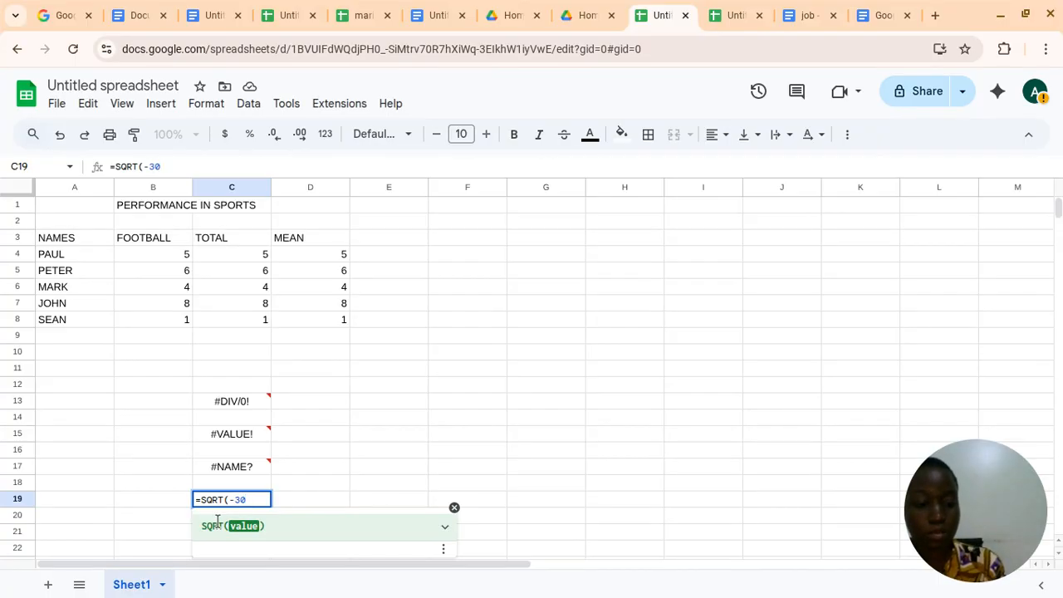
text(0)
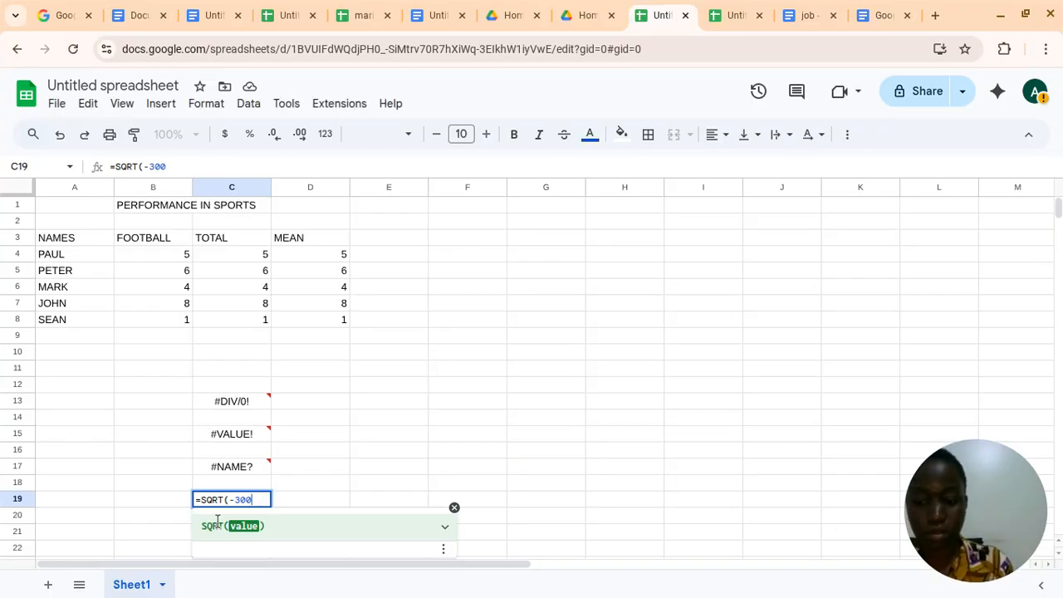
text(_)
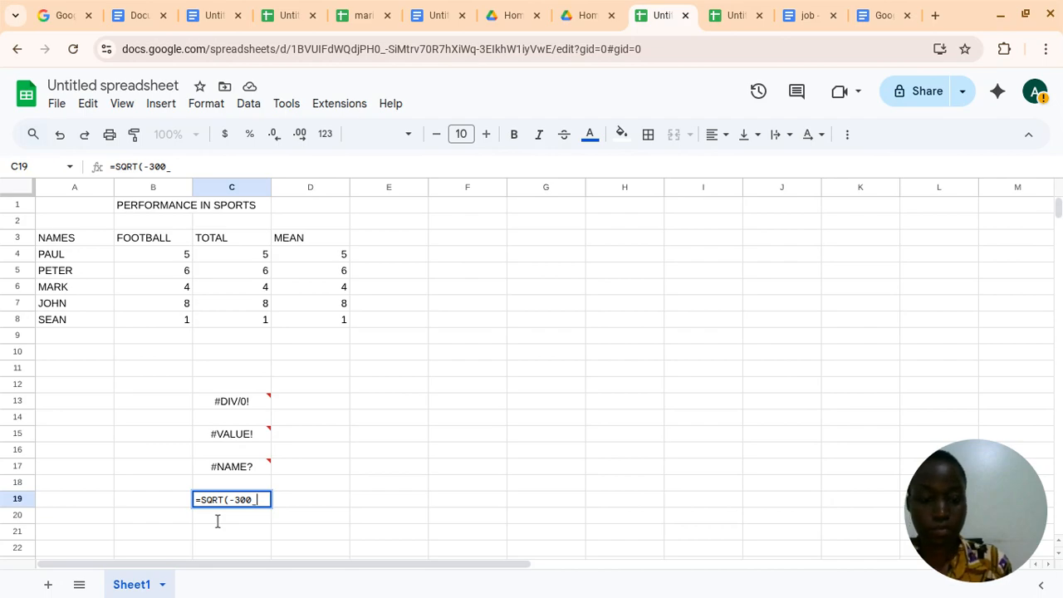
text())
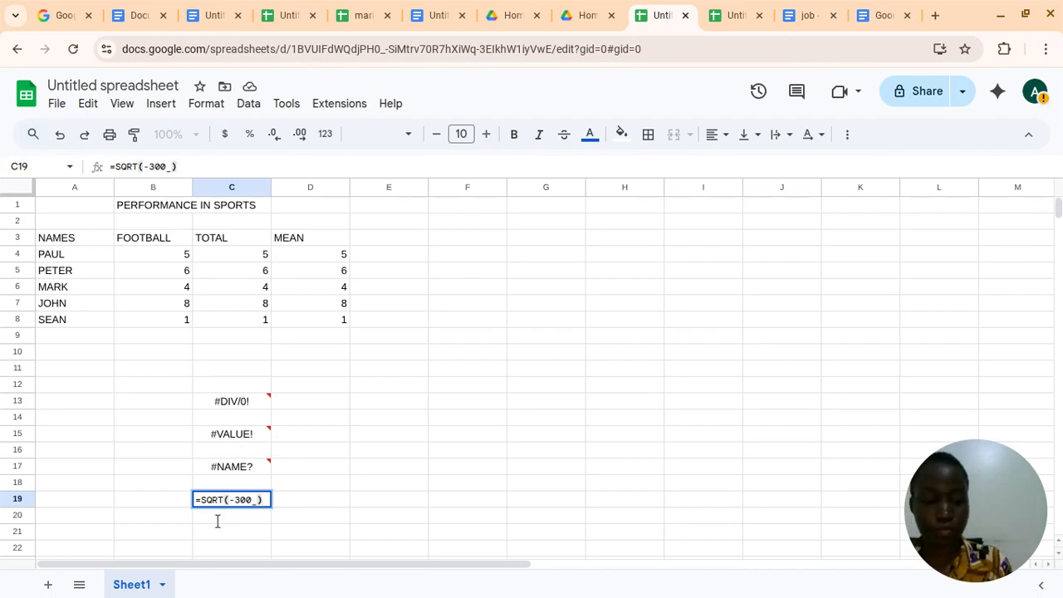
key(BackSpace)
key(BackSpace)
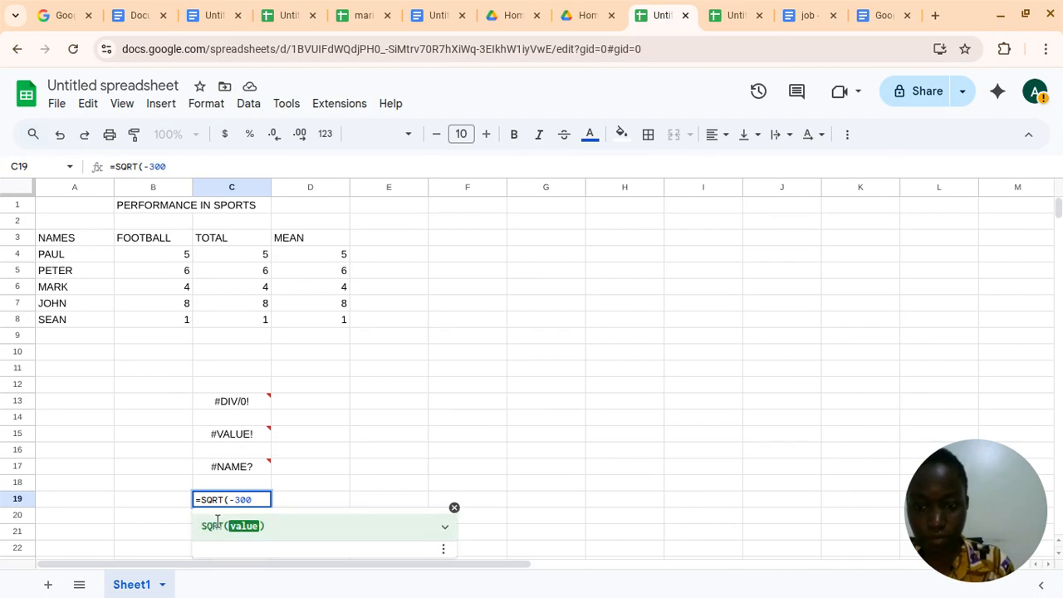
text())
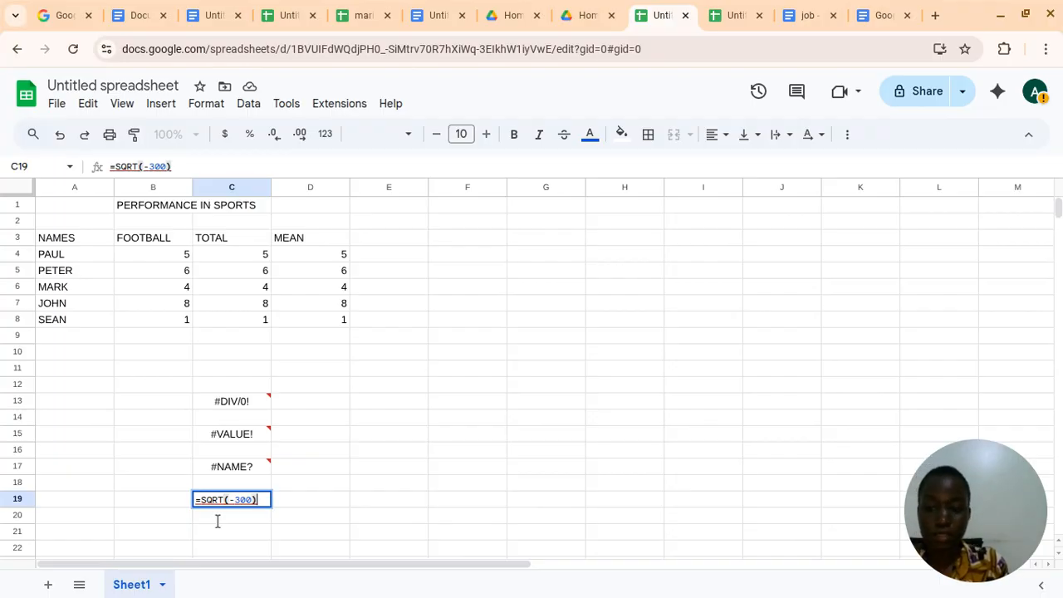
key(Return)
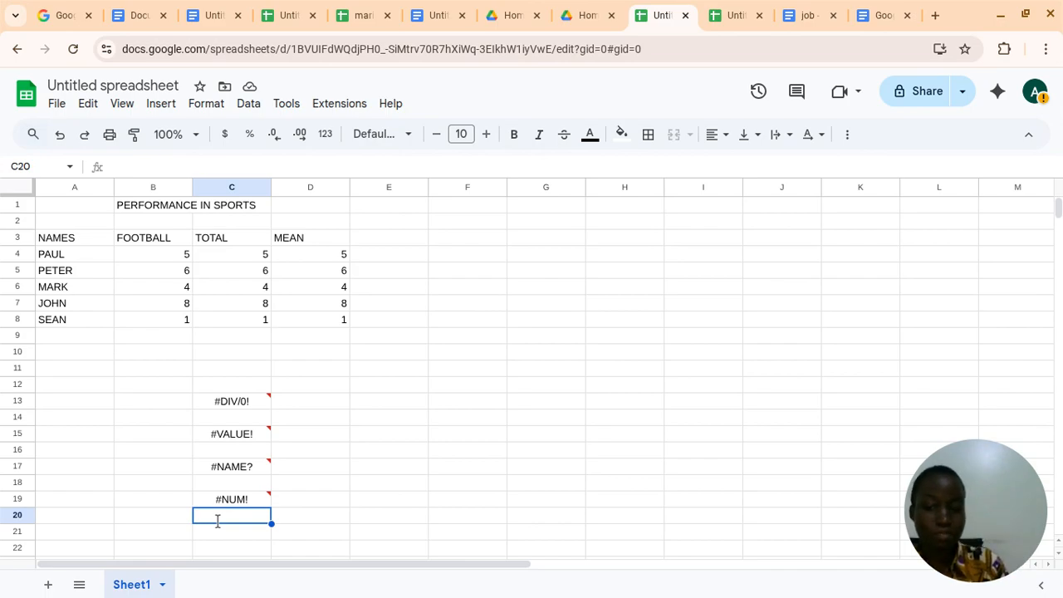
key(Down)
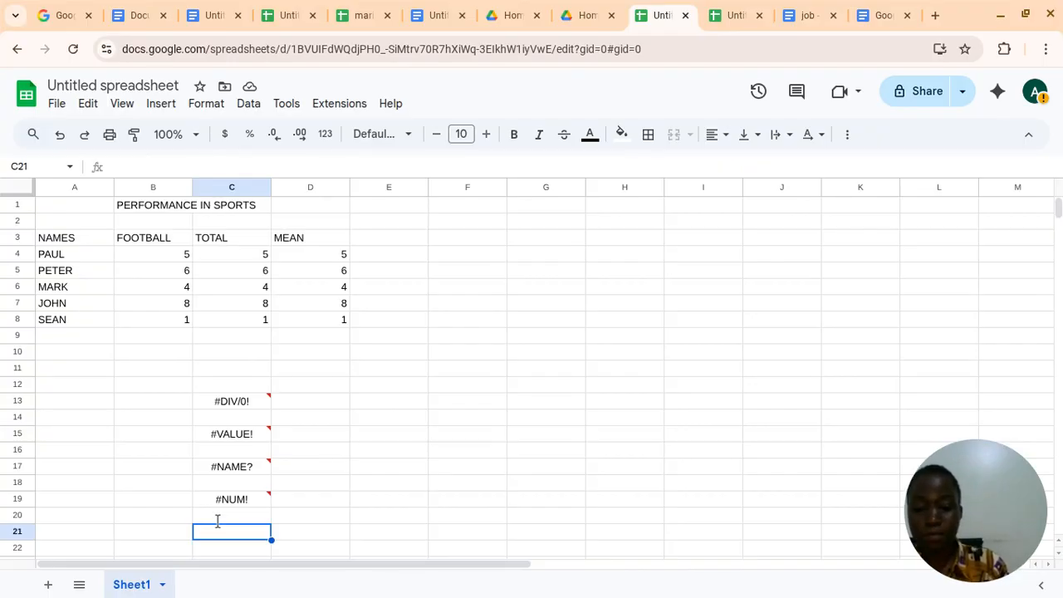
text(=)
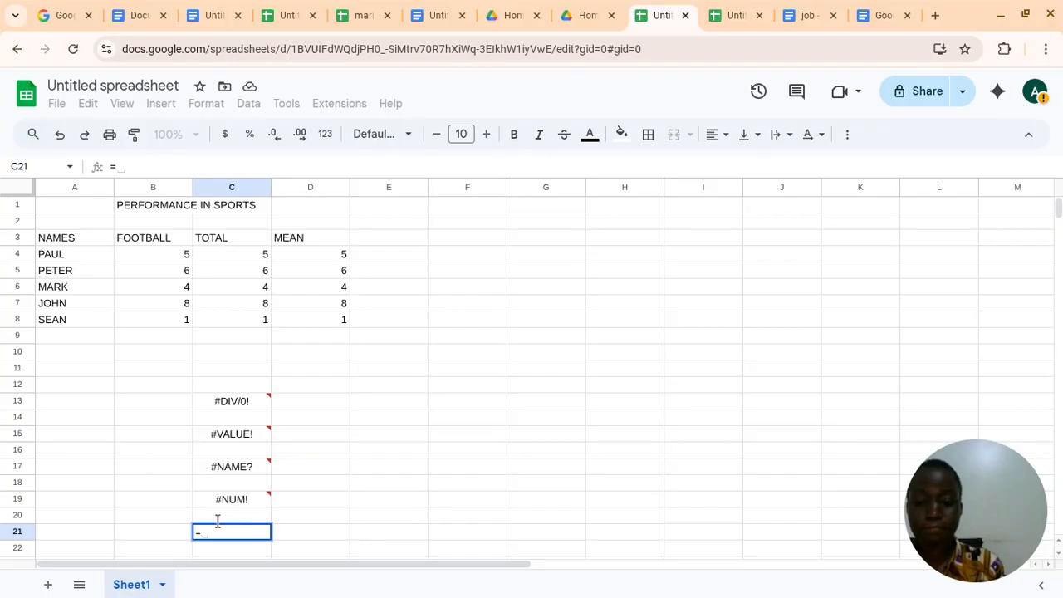
text(sum)
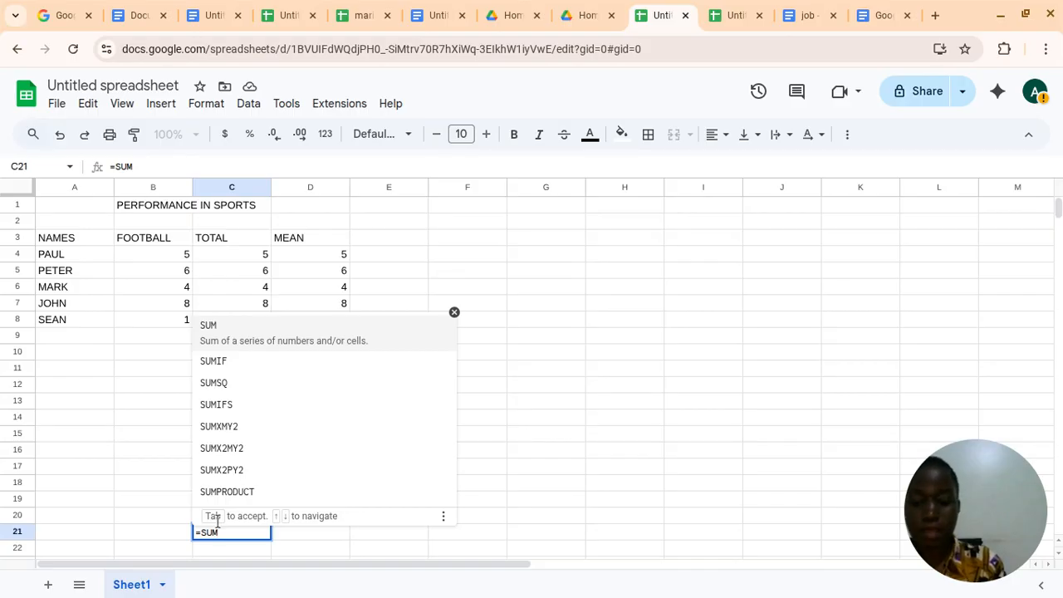
key(ctrl+9)
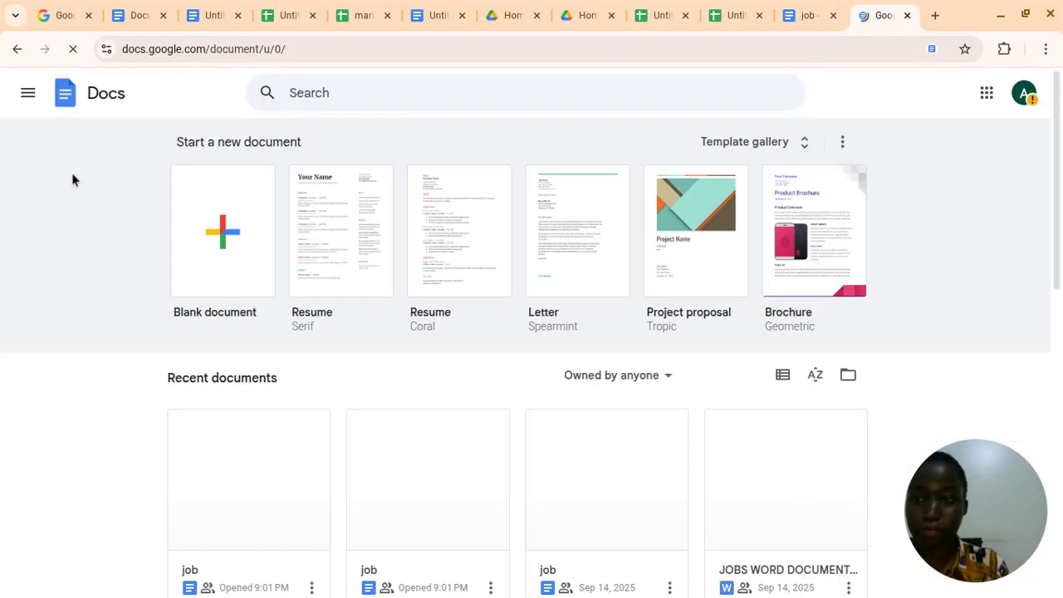
Go from the Docs home page to Sheets and reopen the most recently opened untitled spreadsheet
click(17, 51)
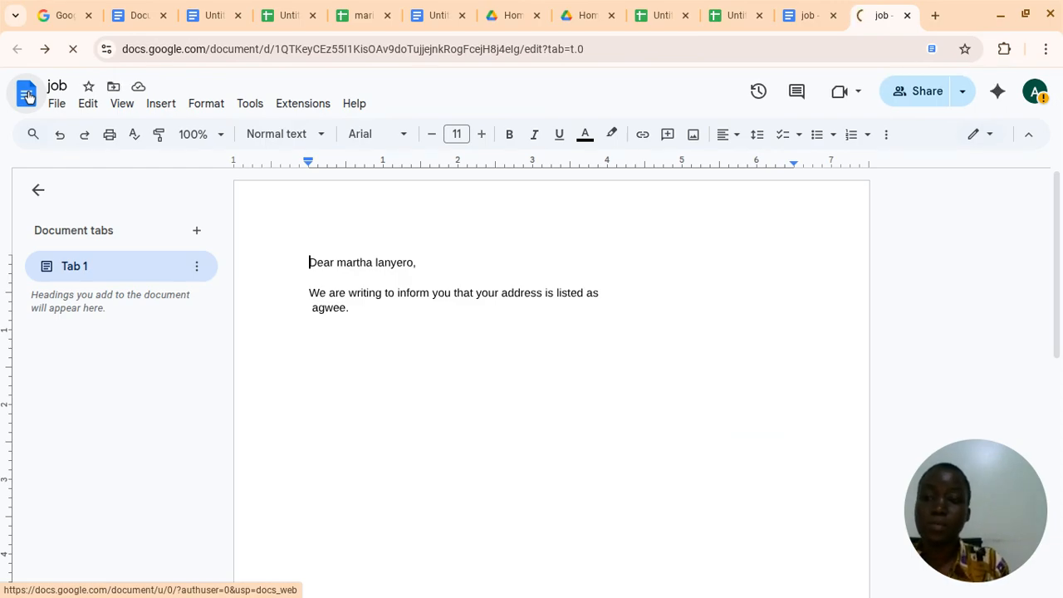
click(27, 96)
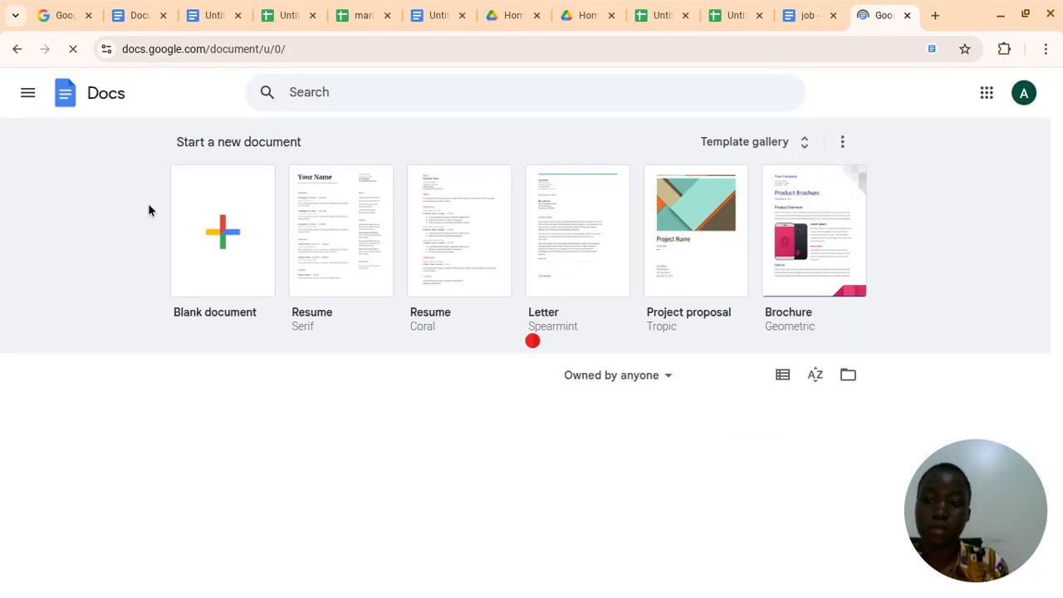
click(26, 89)
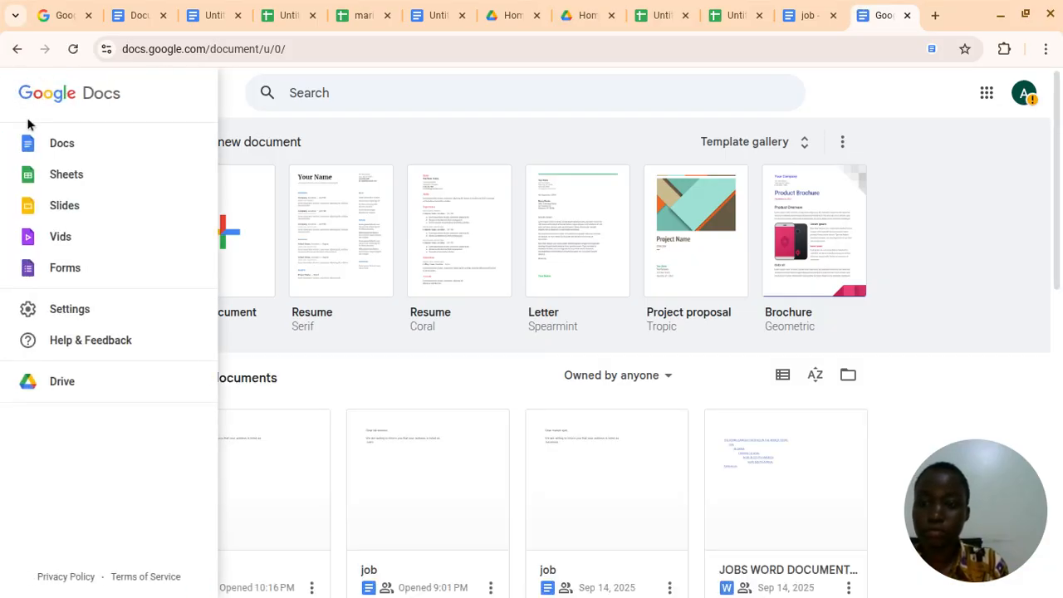
click(36, 190)
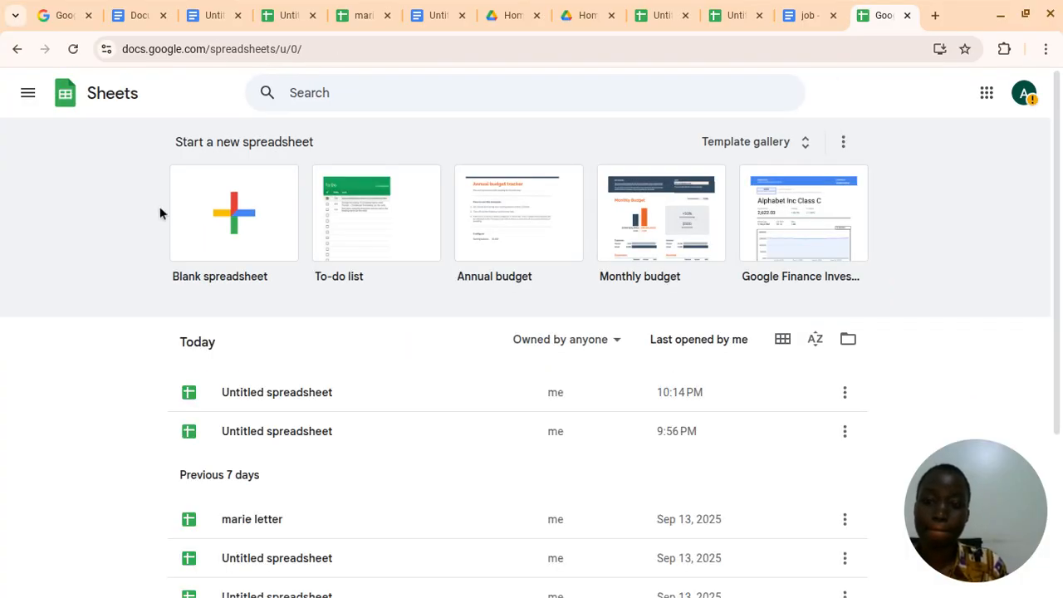
click(352, 392)
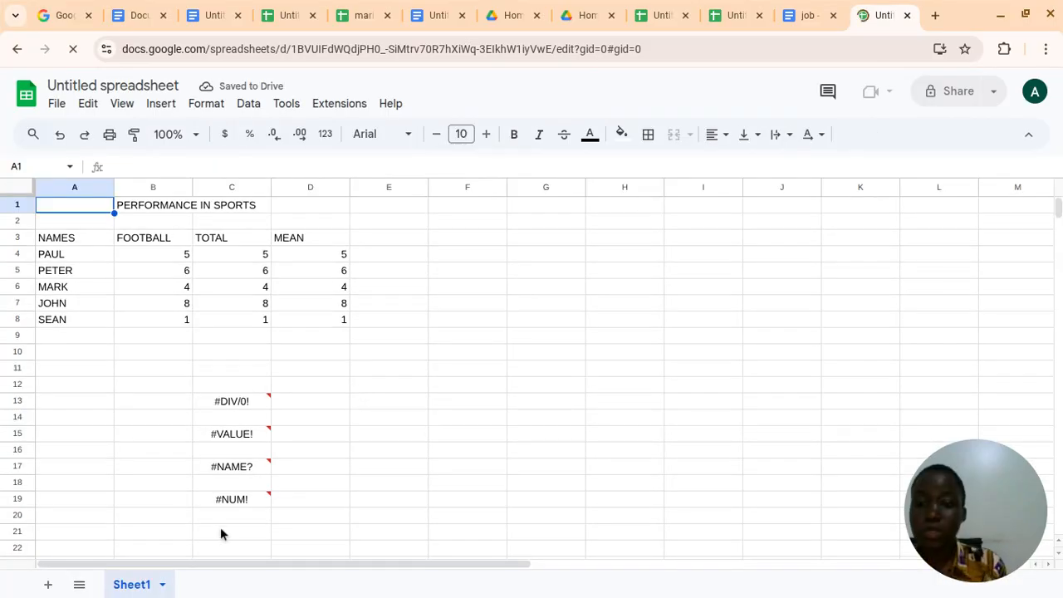
Enter the formula =SUM(3 5) in cell C21, leaving out the separator between the two numbers
click(222, 533)
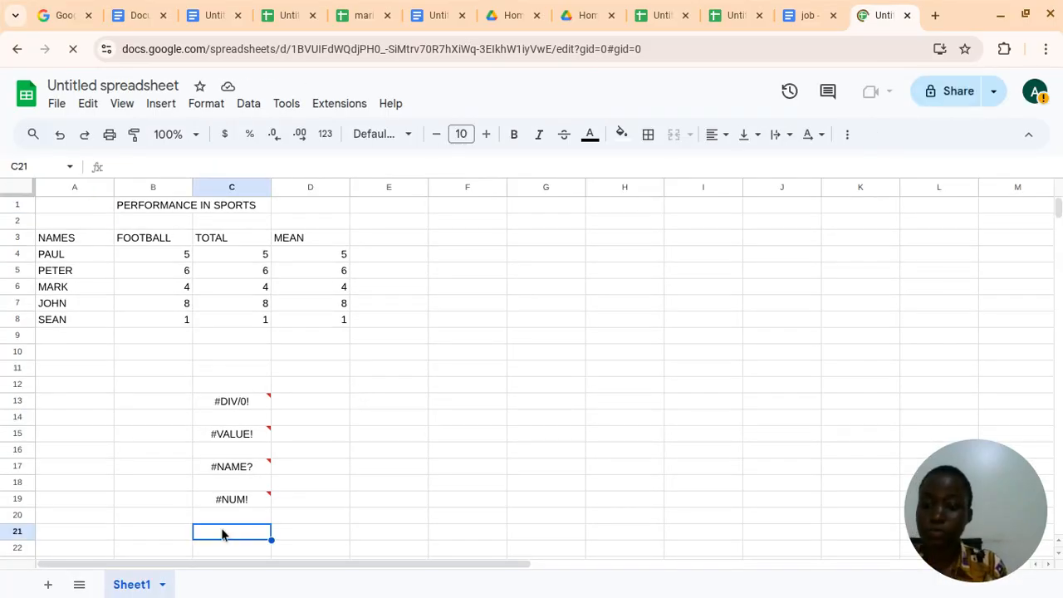
text(=)
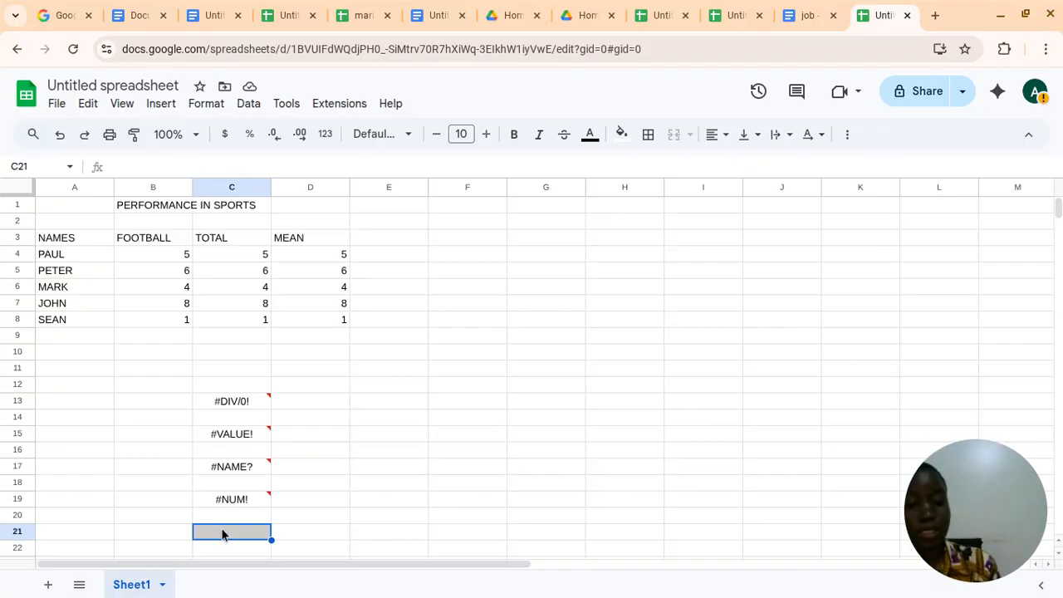
text(=)
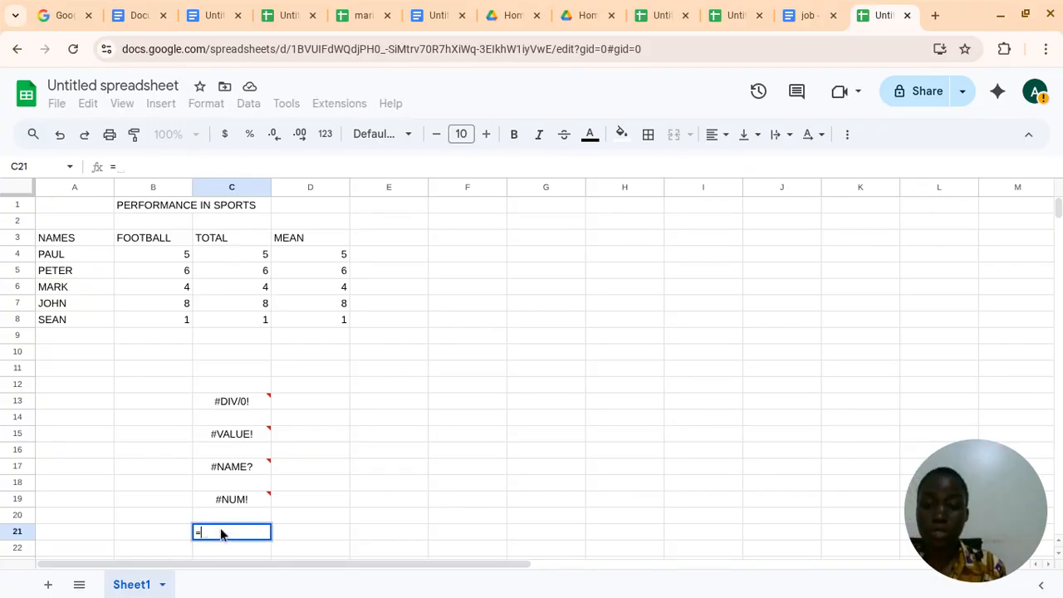
text(SUM)
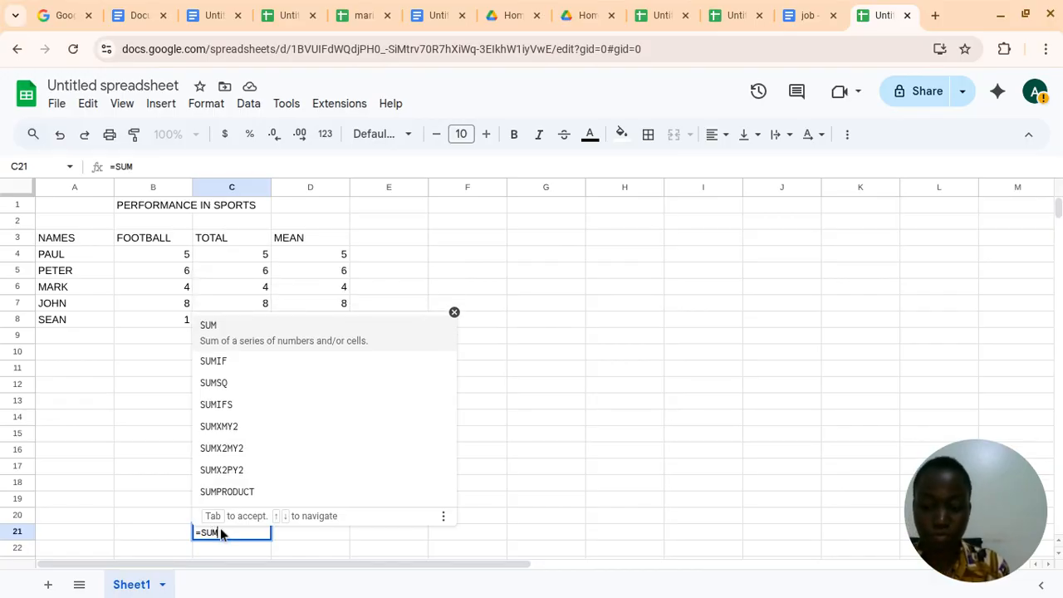
text(()
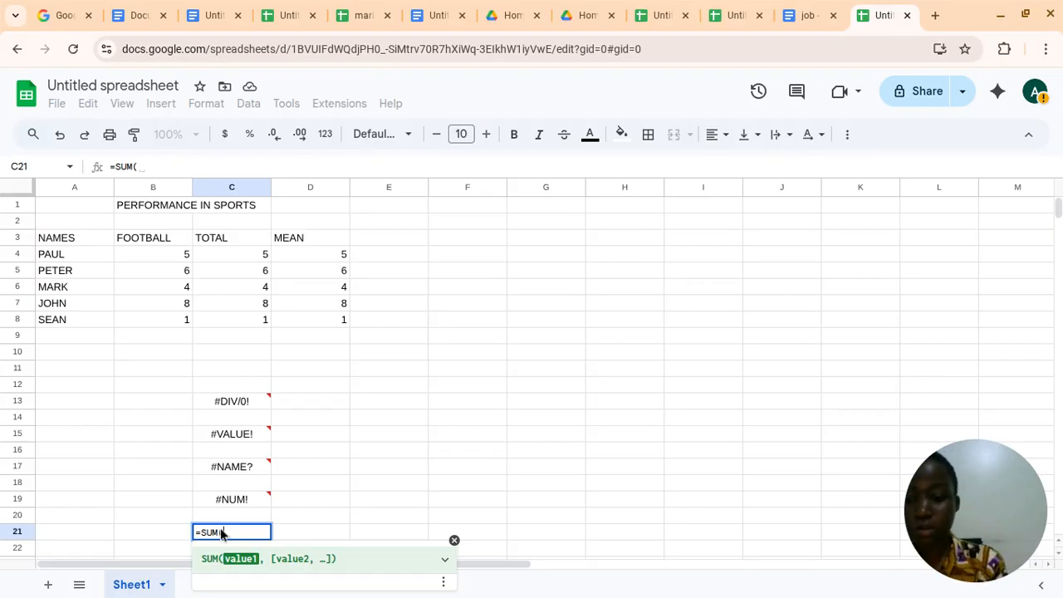
text(3)
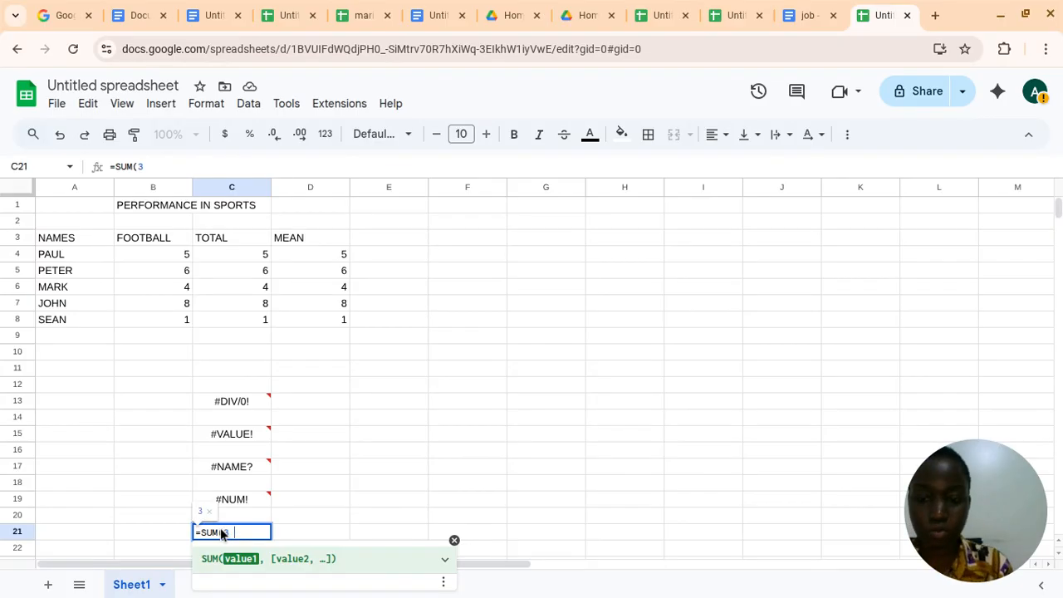
text( 5)
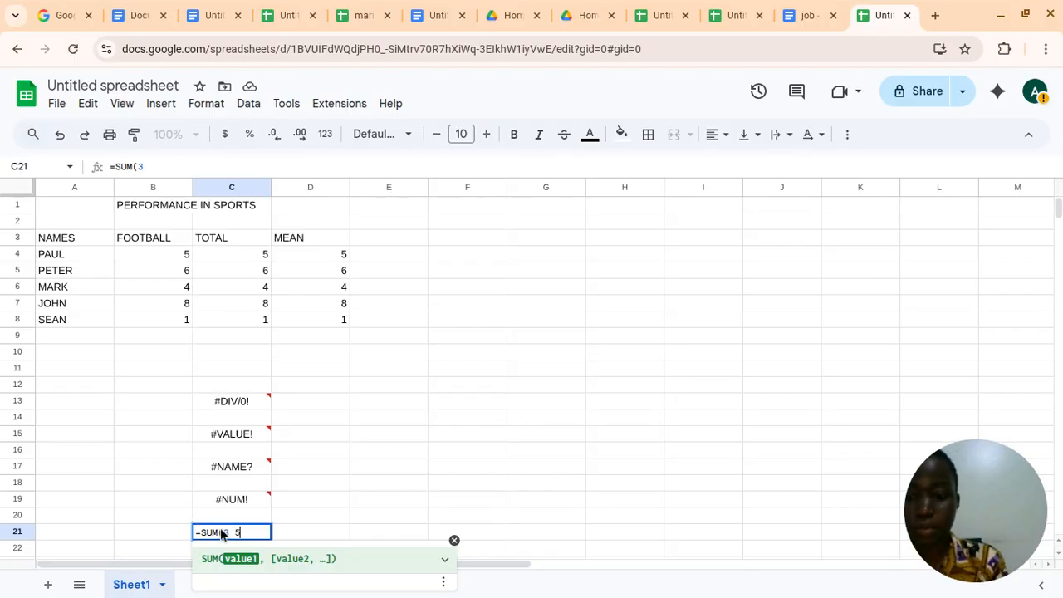
text())
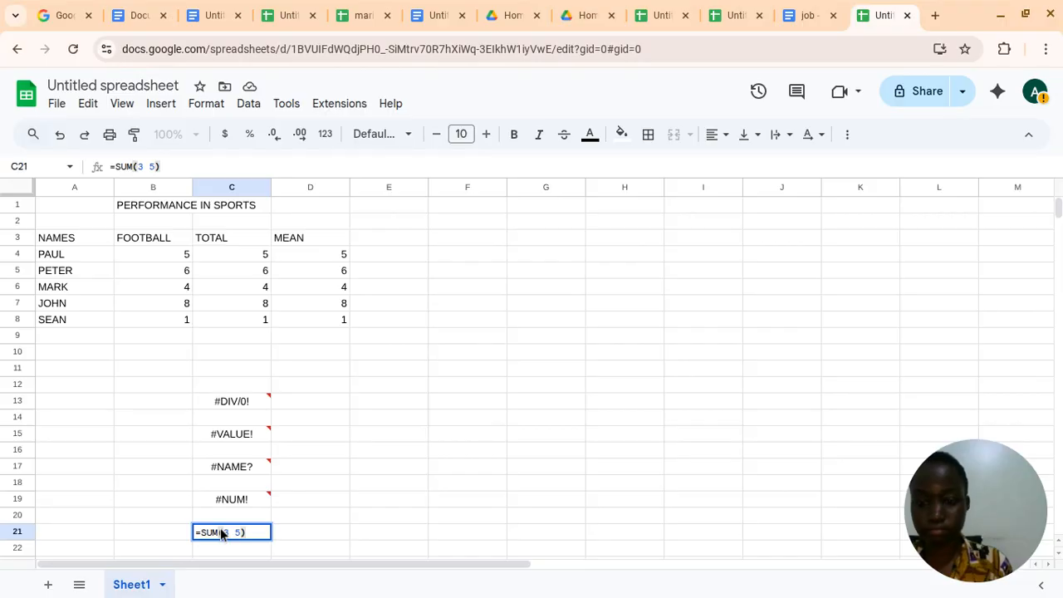
key(Return)
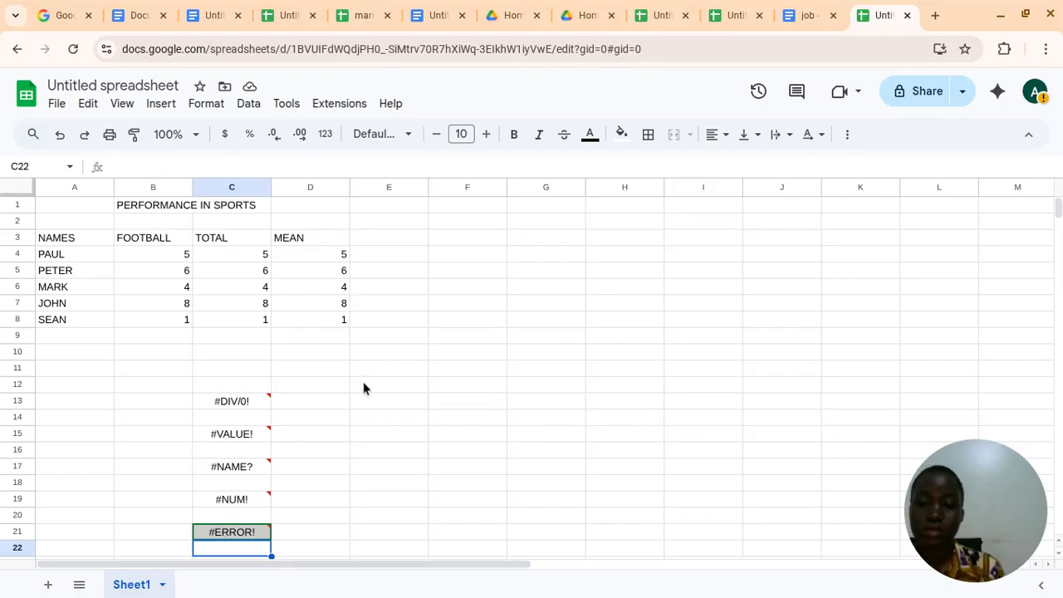
click(316, 405)
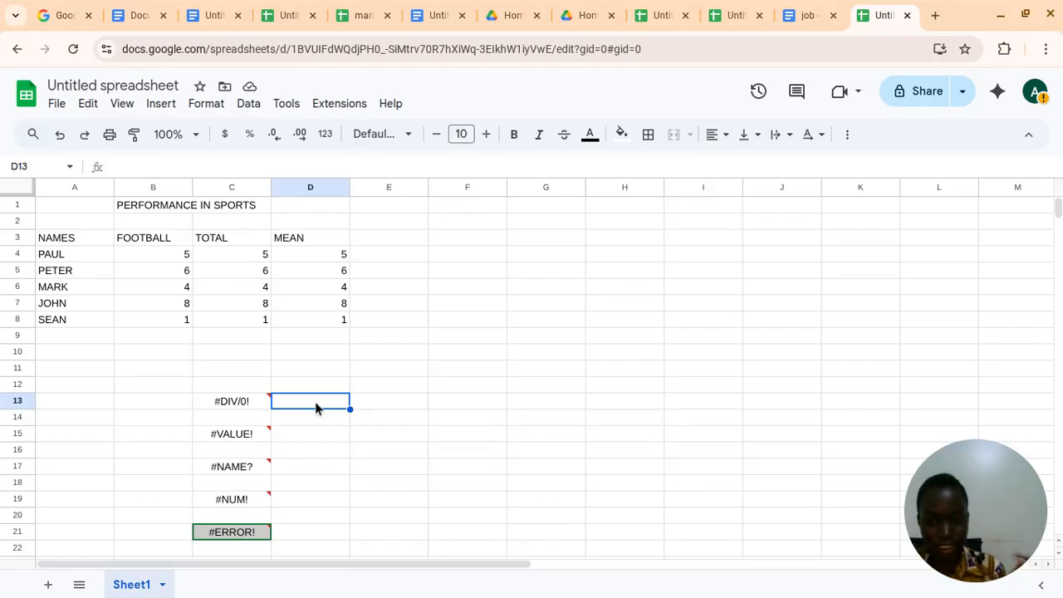
click(313, 305)
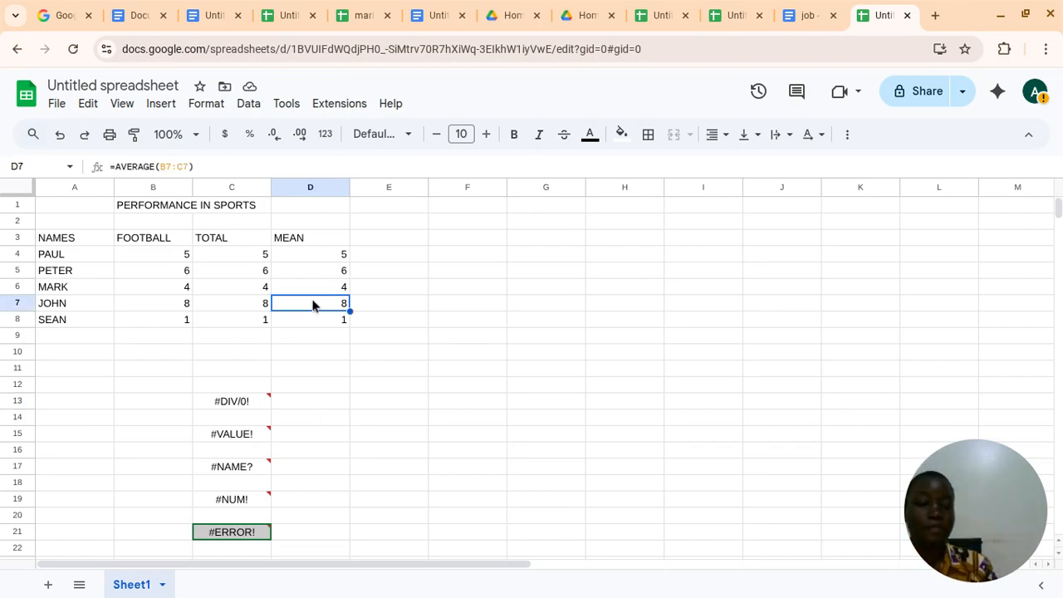
click(309, 402)
text(5667)
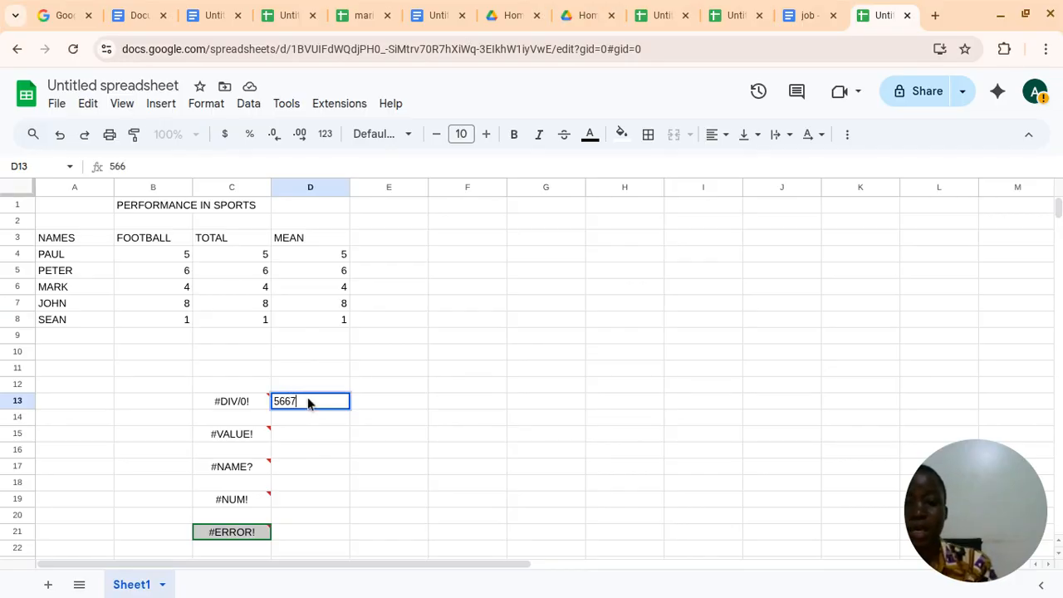
text(887655678900)
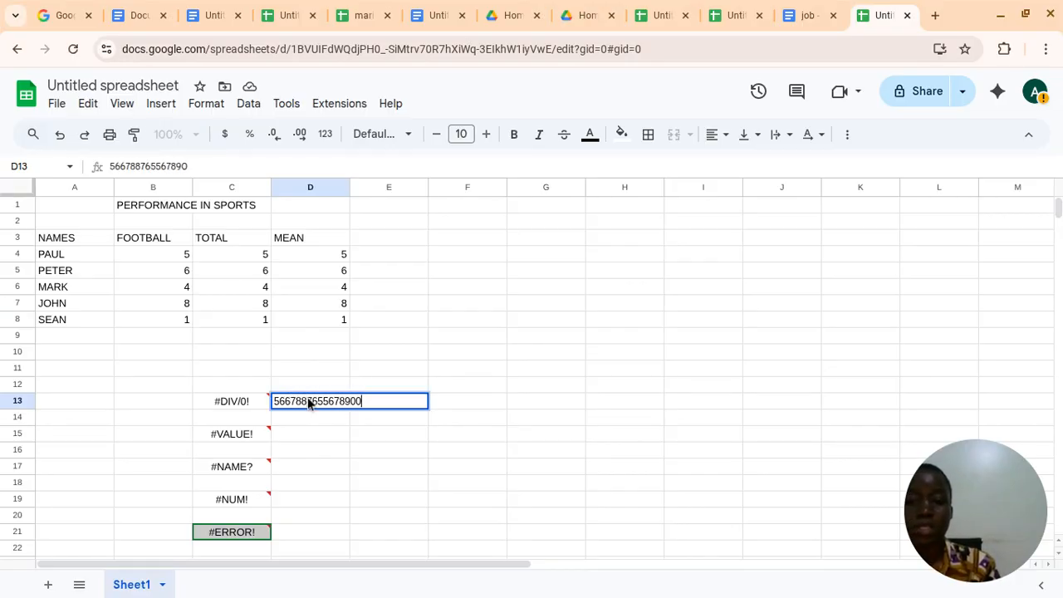
text(-087654R)
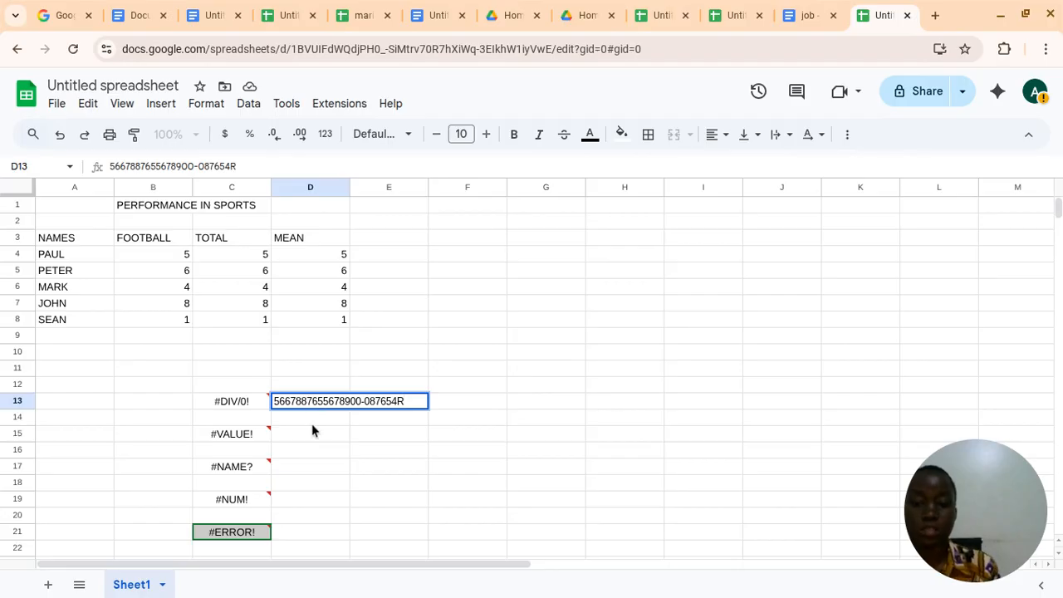
click(254, 436)
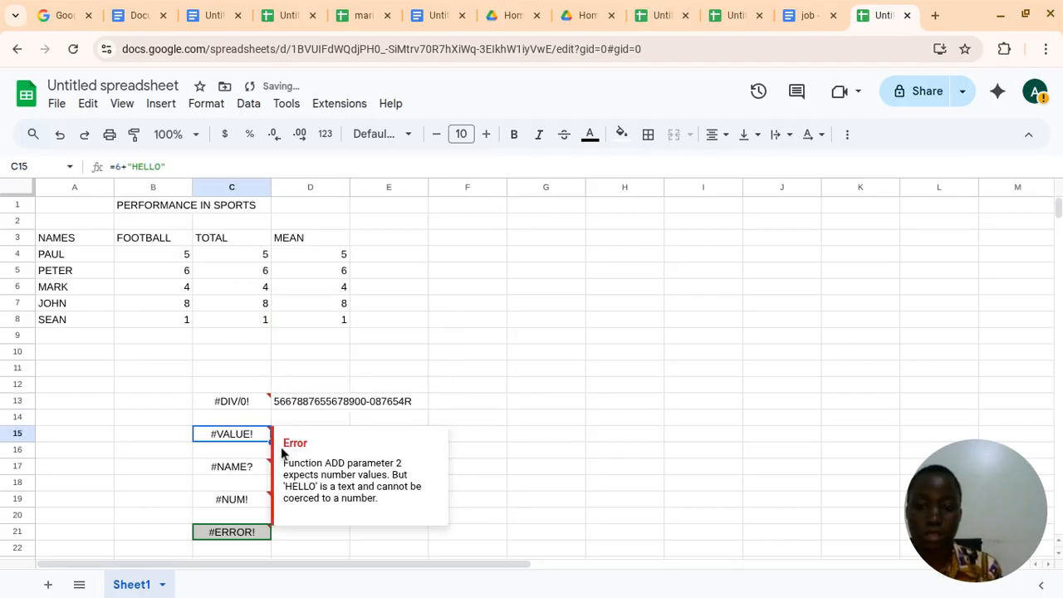
click(346, 418)
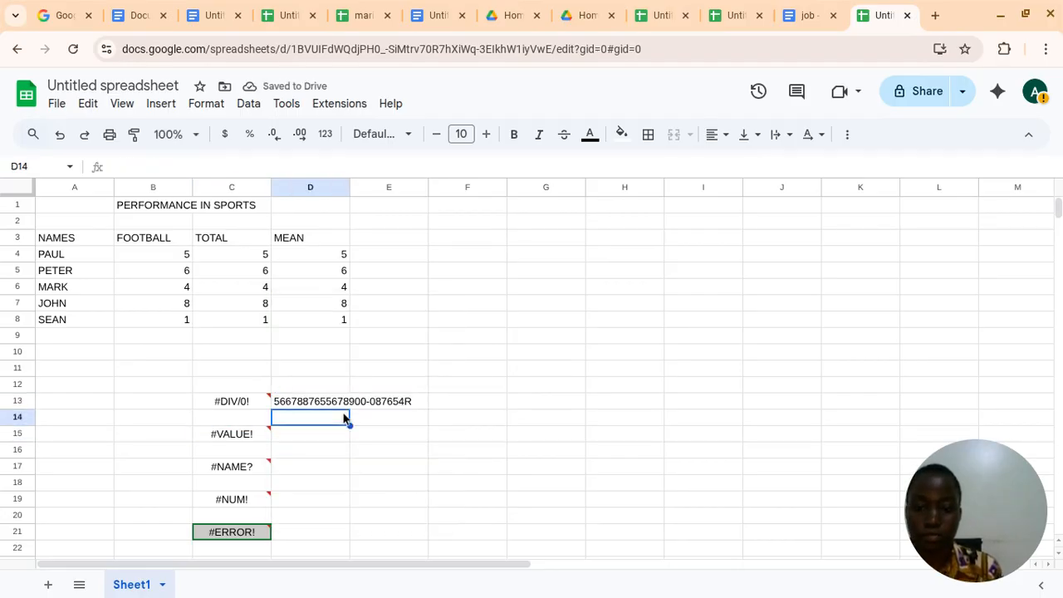
click(371, 405)
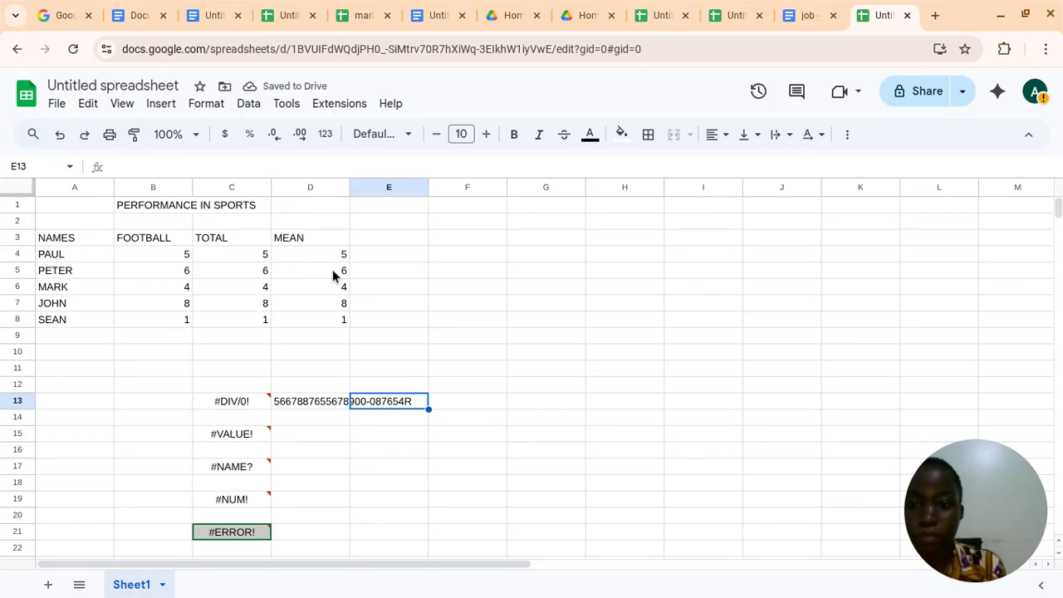
click(256, 253)
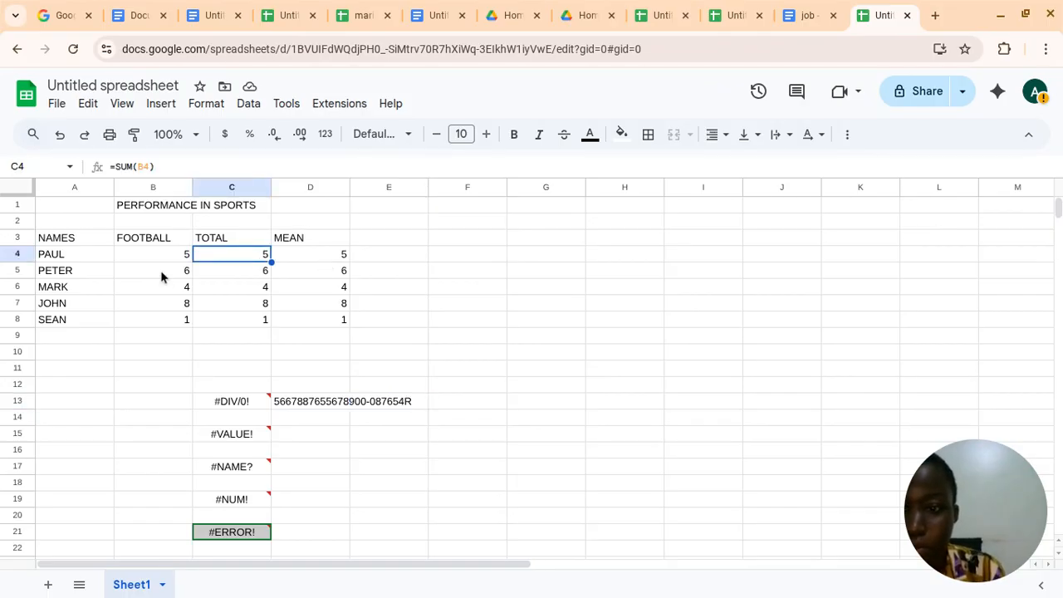
click(183, 257)
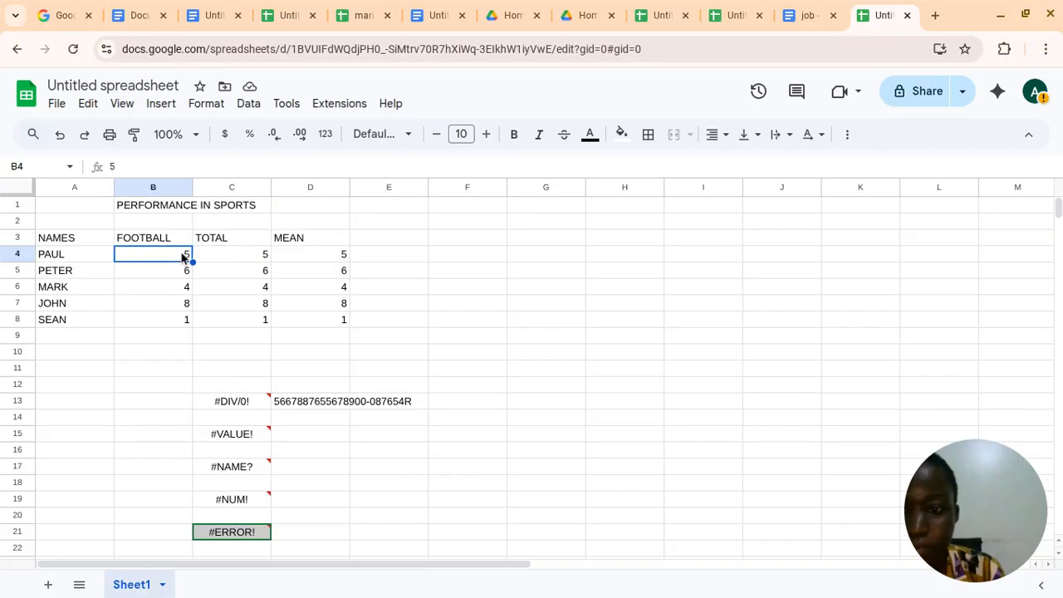
key(Delete)
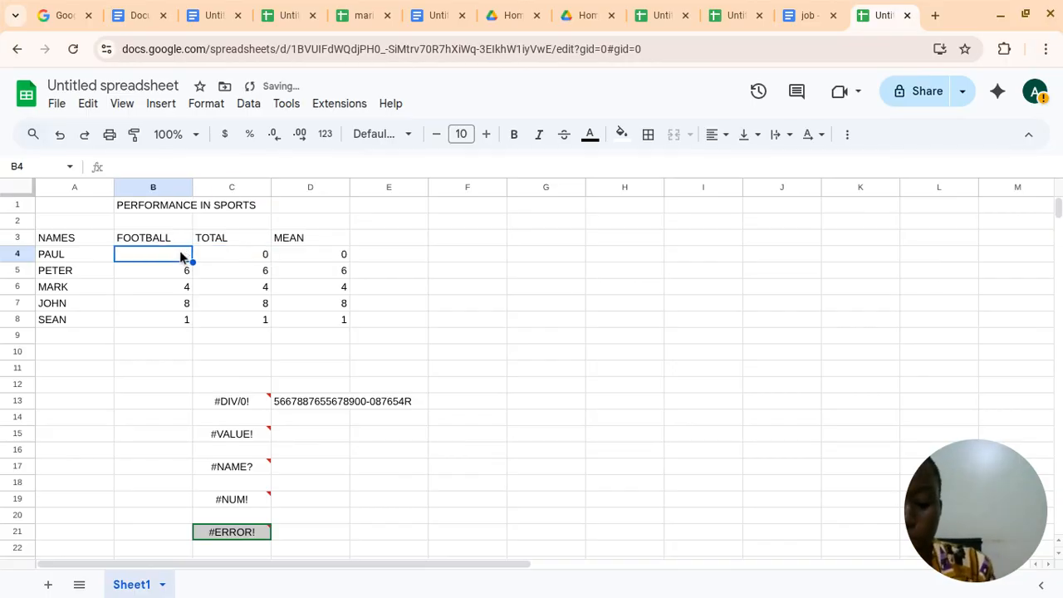
text(456787)
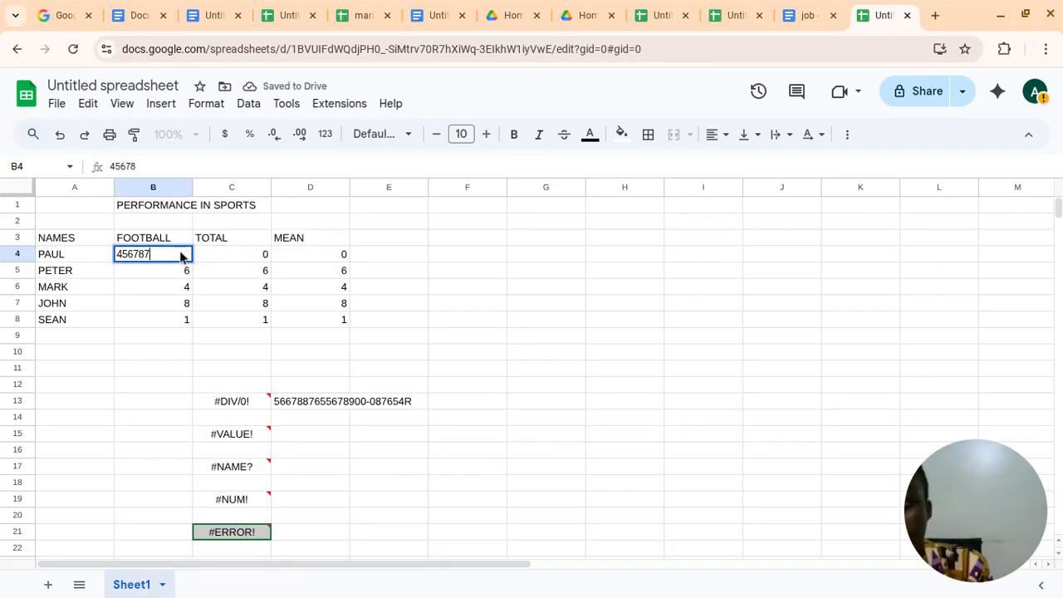
text(5432222)
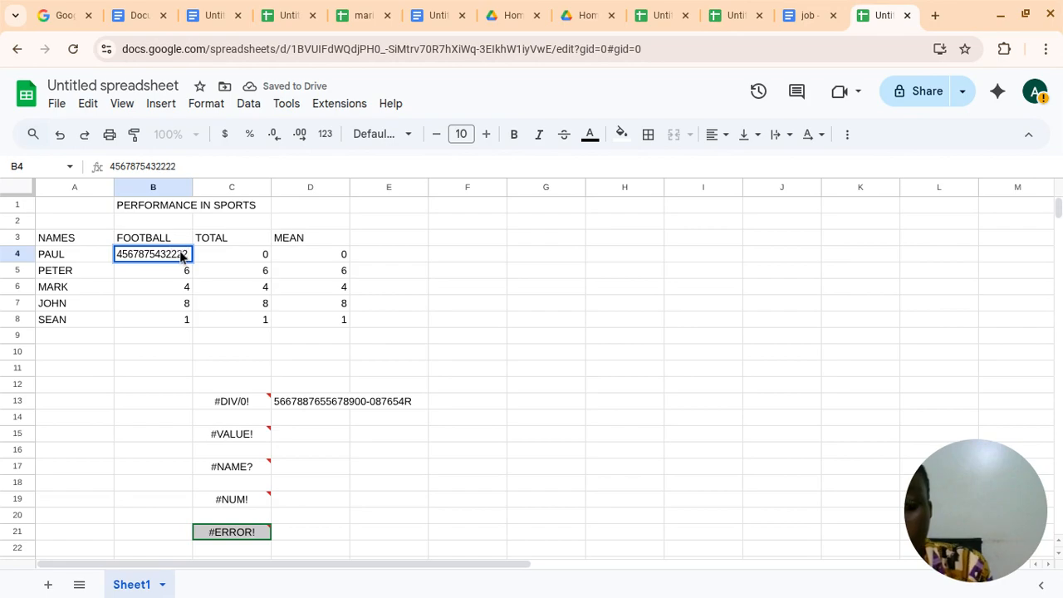
text(00000000000000)
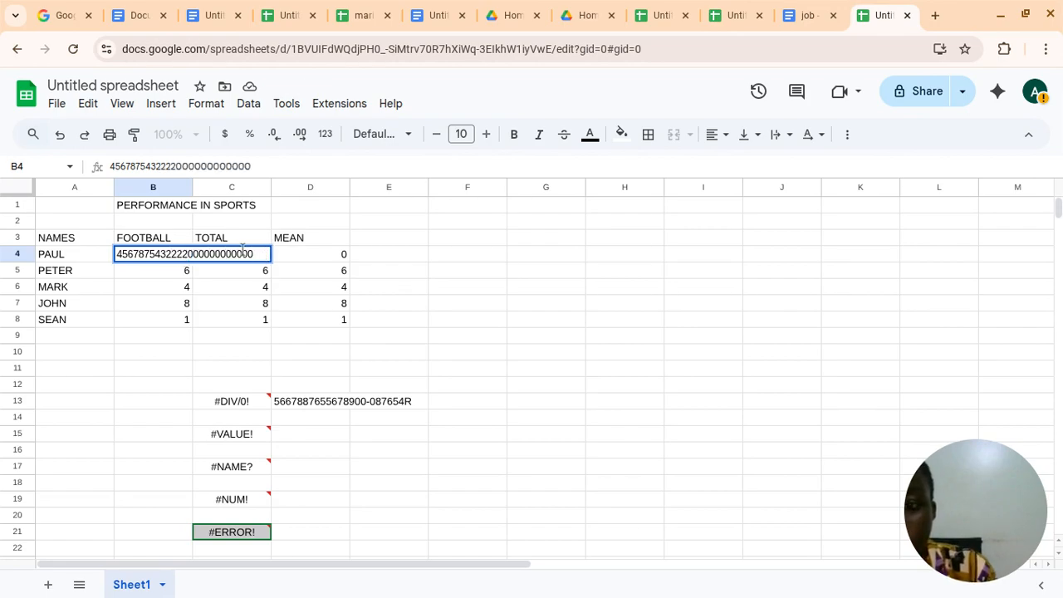
click(244, 241)
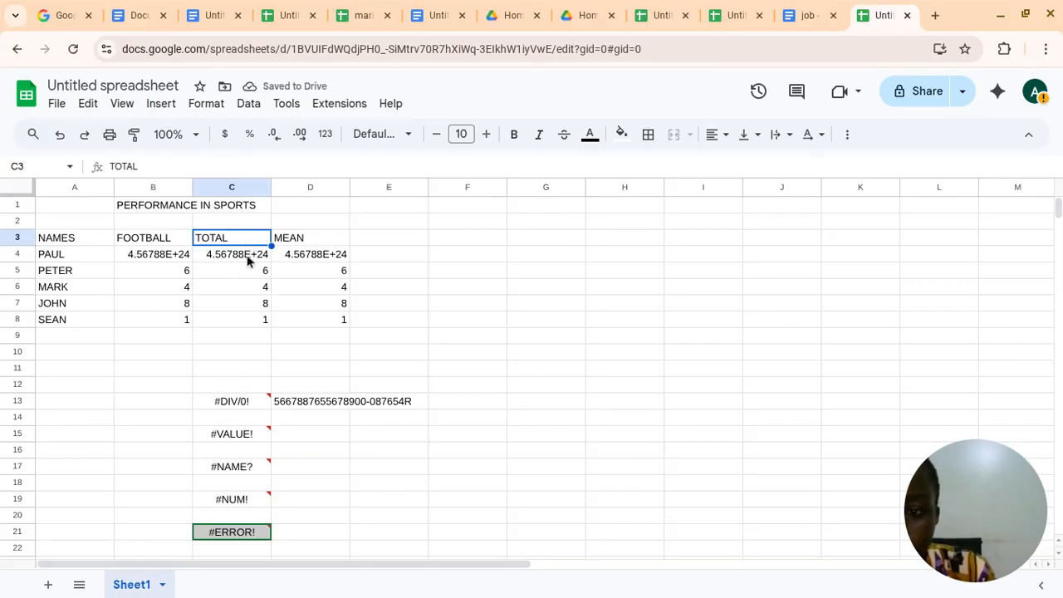
Remove the exponent E+24 from the football score in B4, append a long run of zeros, and check the row's total and mean formulas
click(164, 263)
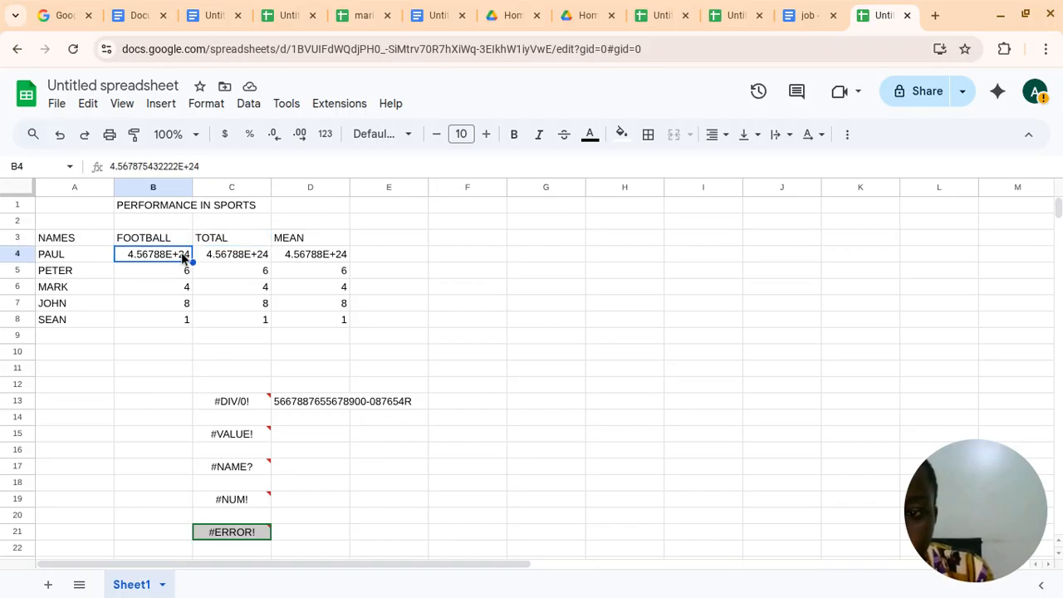
double_click(182, 258)
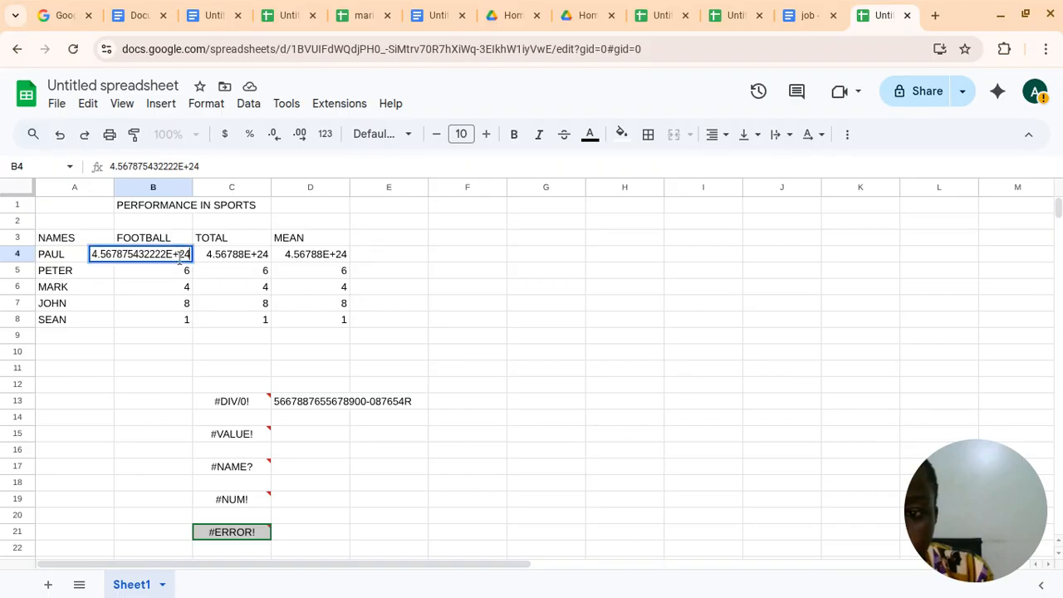
key(BackSpace)
key(BackSpace)
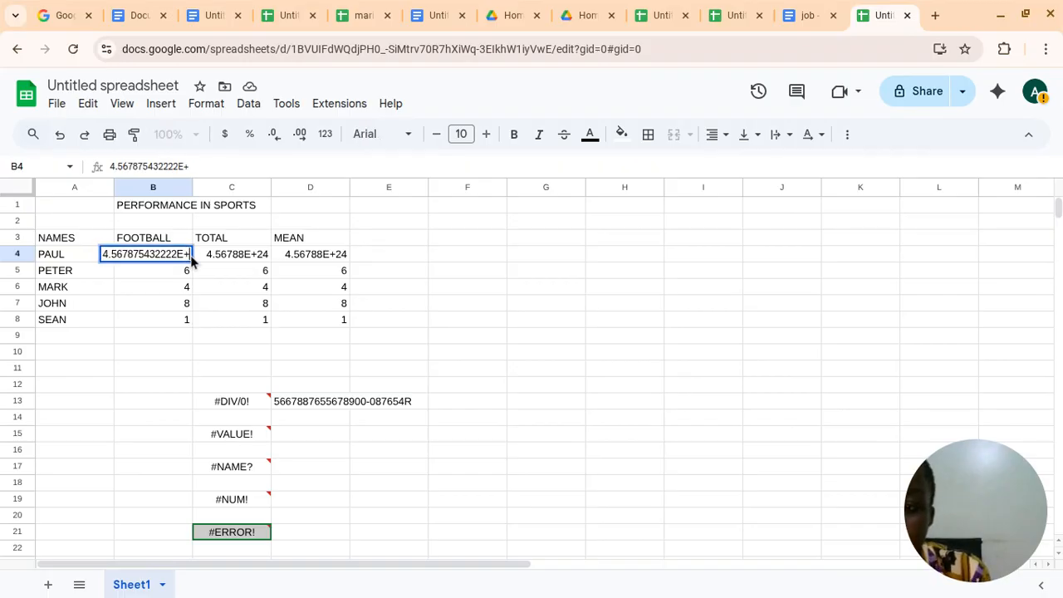
key(BackSpace)
key(BackSpace)
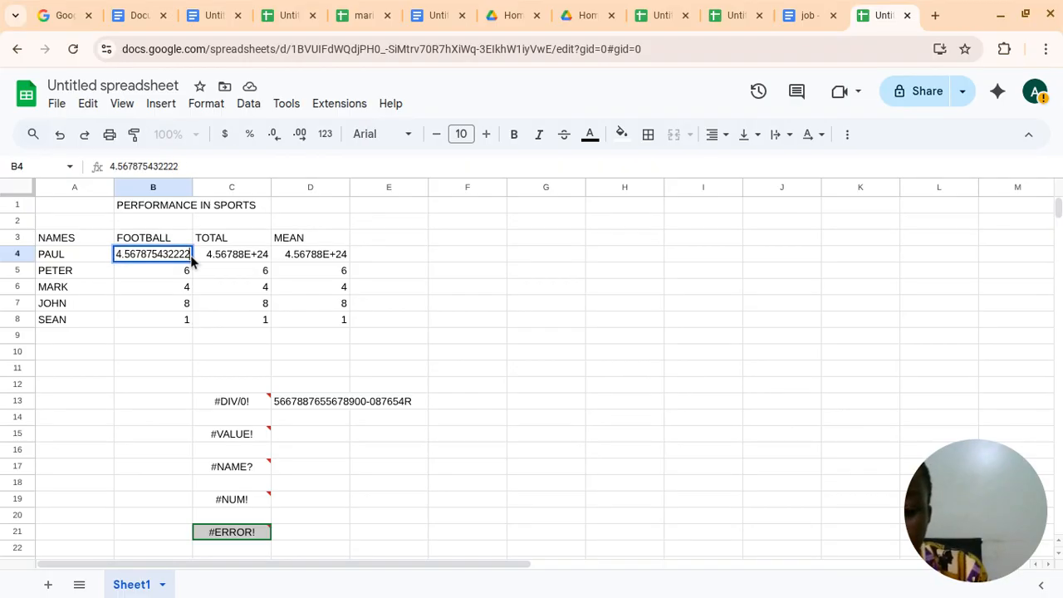
text(000000000000000000000000)
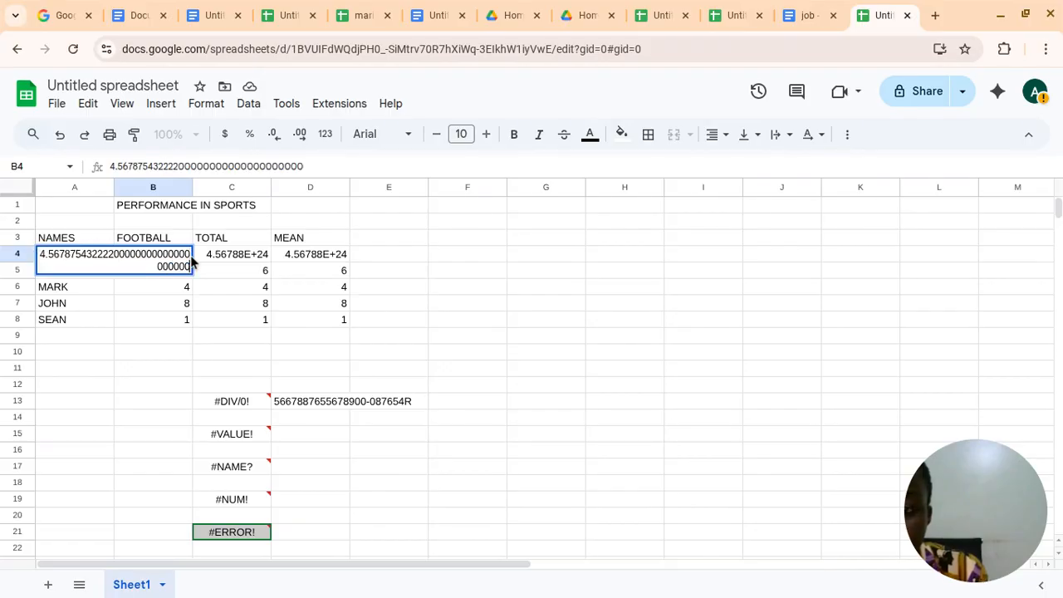
click(218, 304)
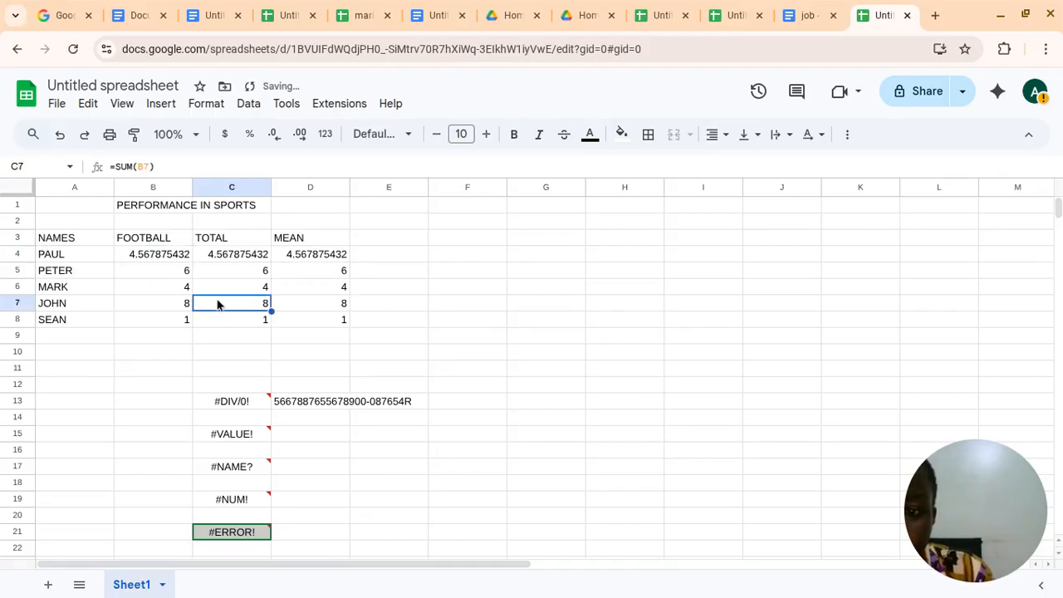
click(251, 254)
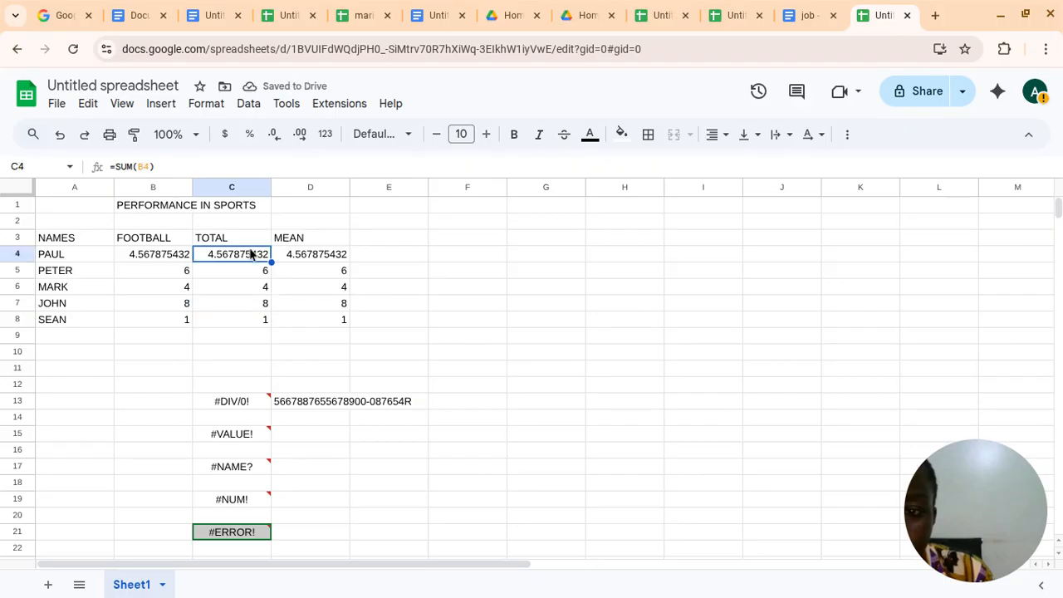
click(281, 255)
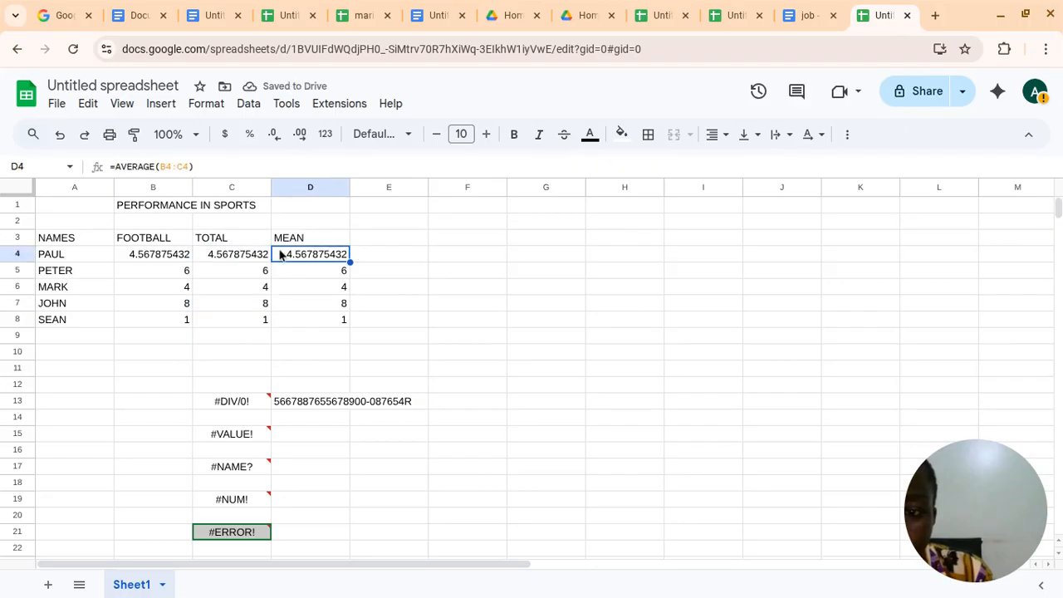
click(237, 256)
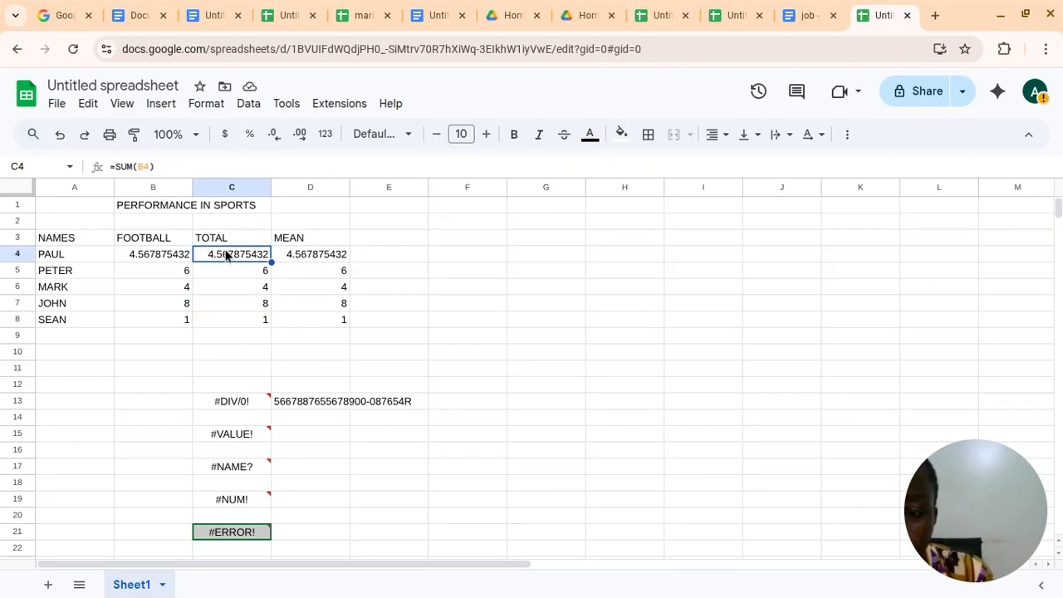
Enter the number 1 followed by 31 zeros in cell E4, beside the first mean
click(412, 253)
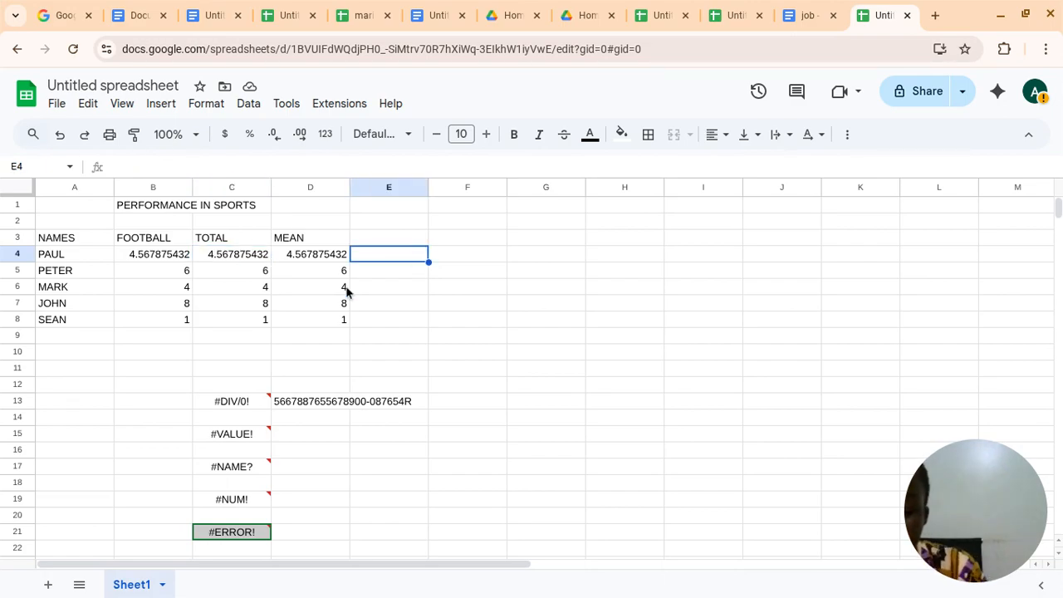
text(100000)
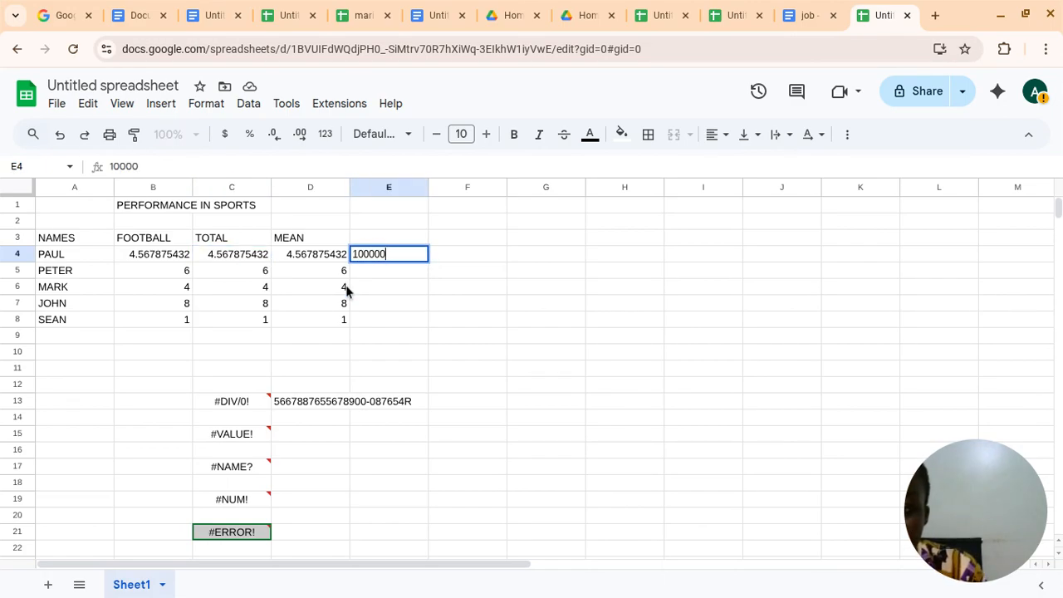
text(000000000000000000000000000)
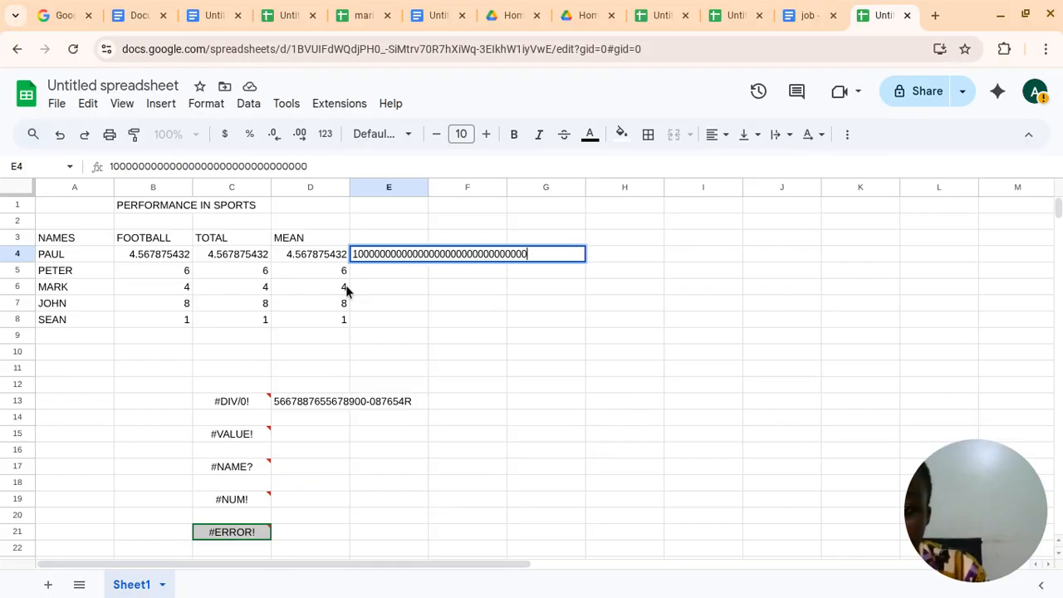
click(472, 238)
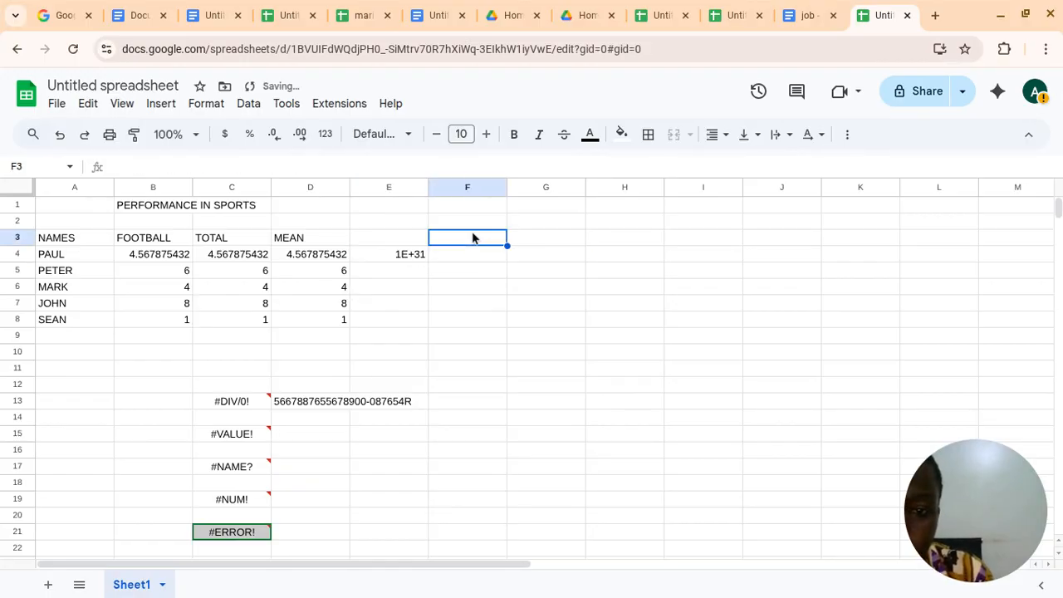
click(464, 259)
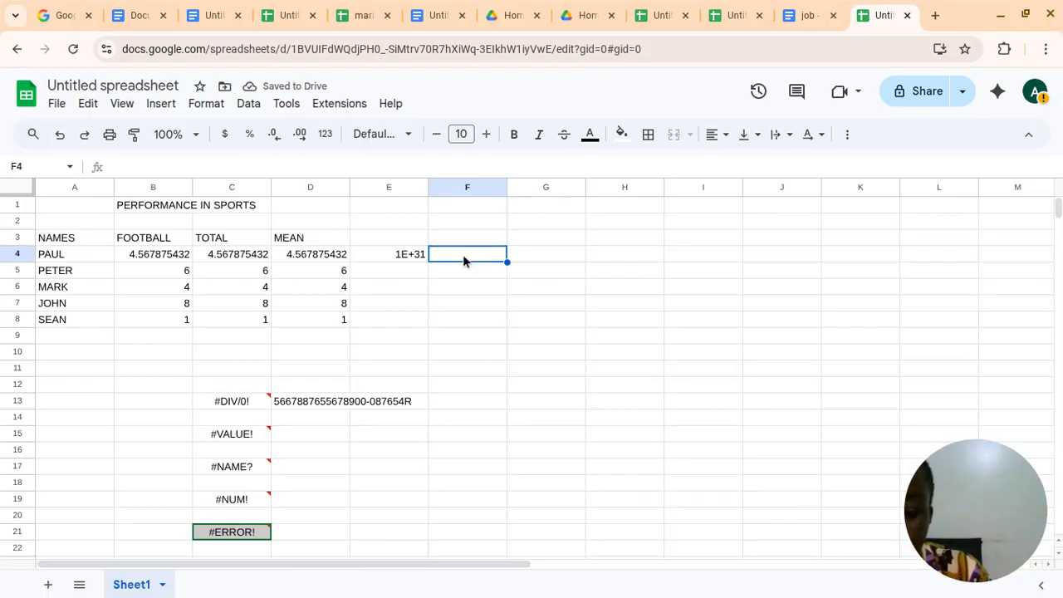
text(55)
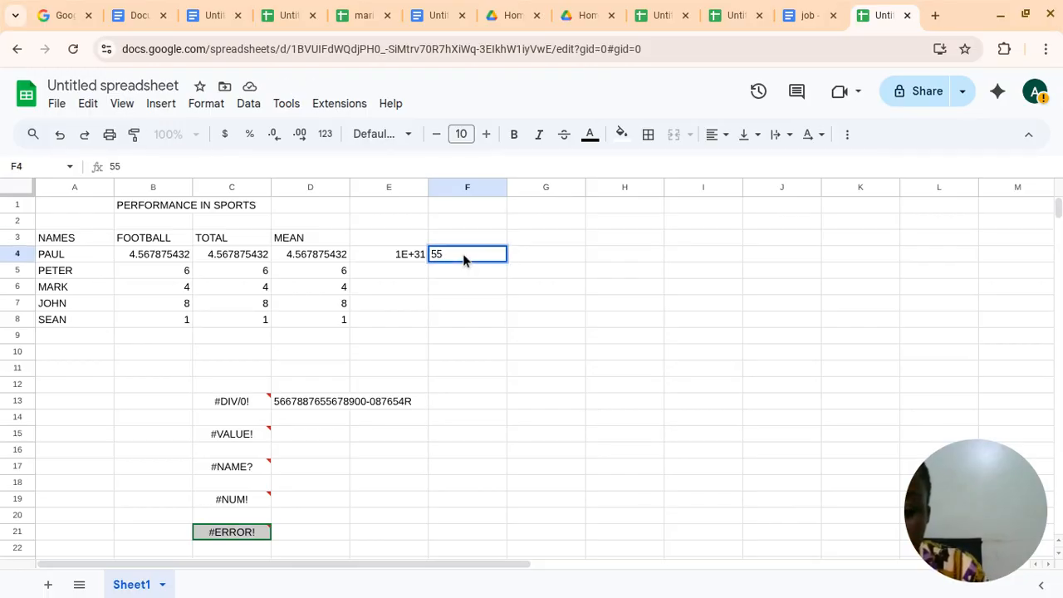
text(0000000000000)
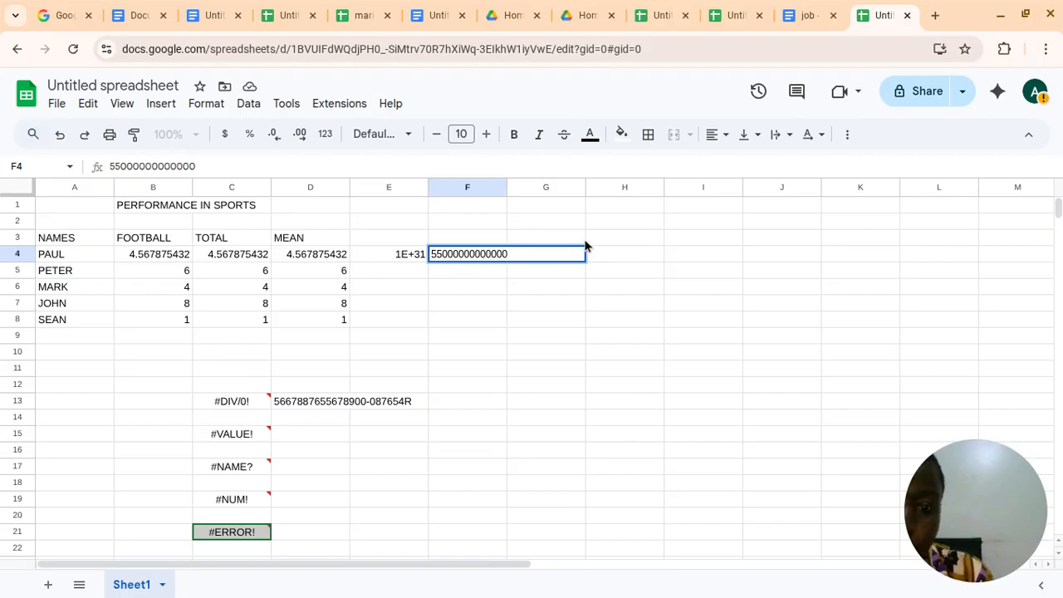
click(555, 243)
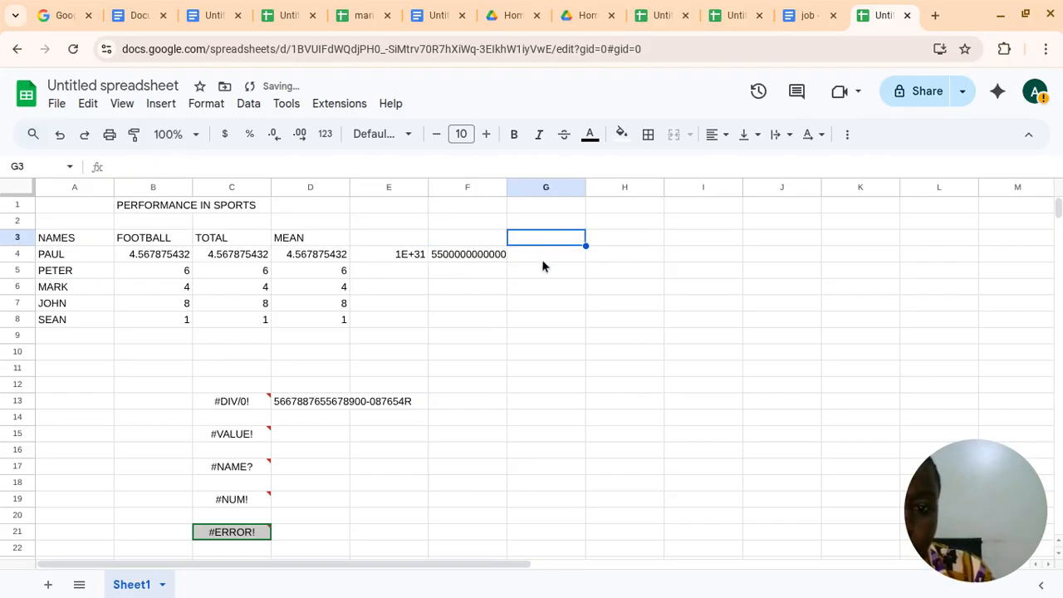
Replace the number in cell E4 with 408 followed by a long run of zeros
click(422, 255)
key(Delete)
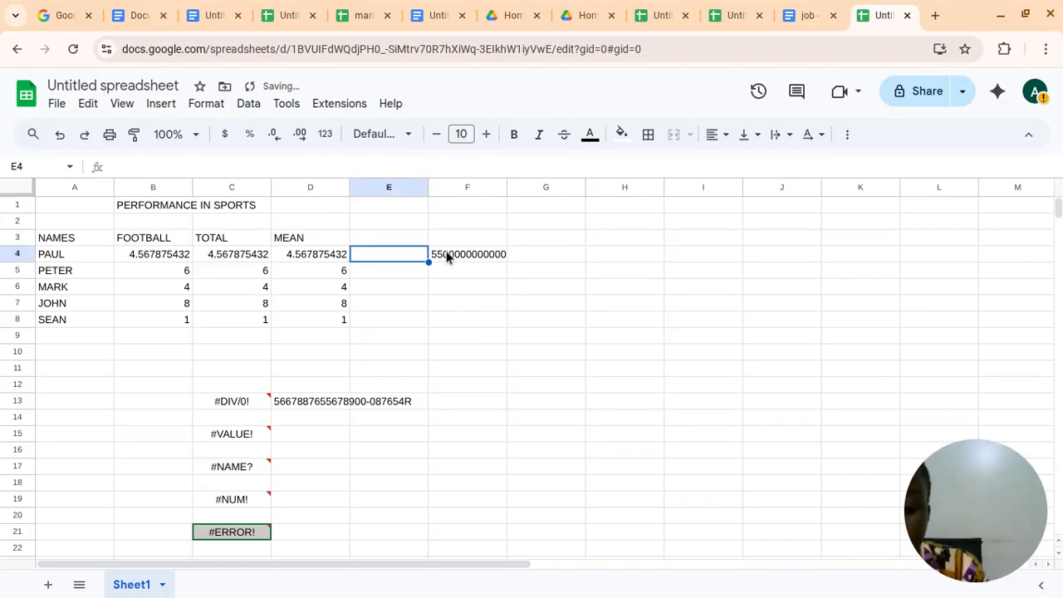
text(408)
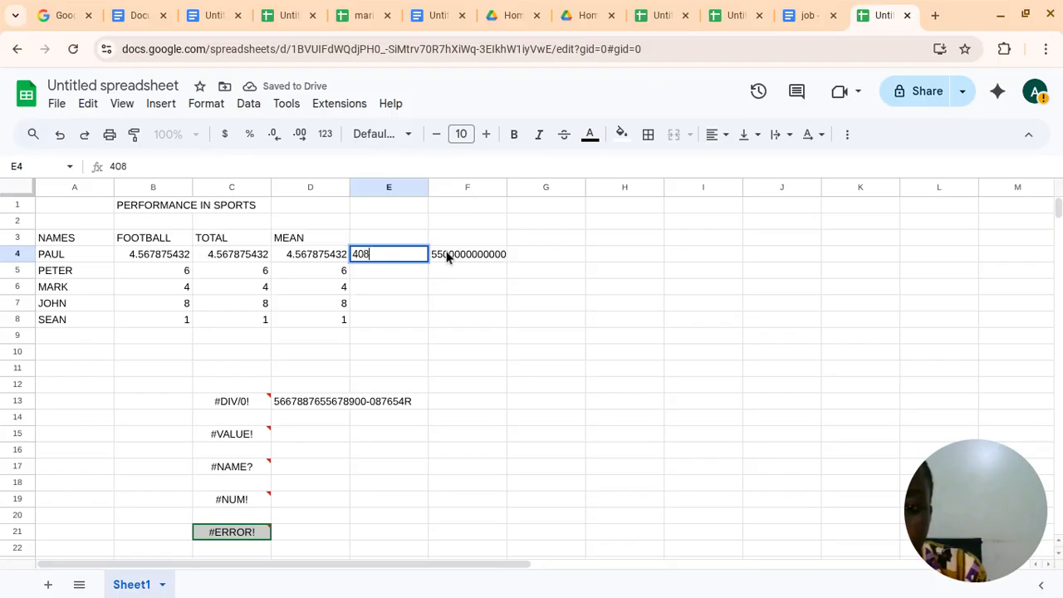
text(000000000000000)
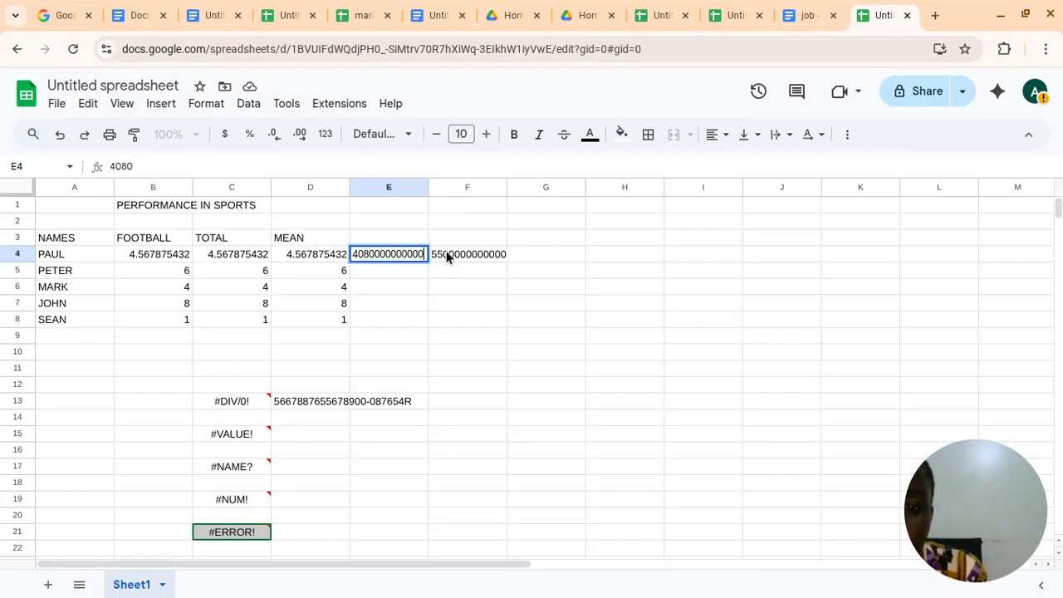
click(539, 254)
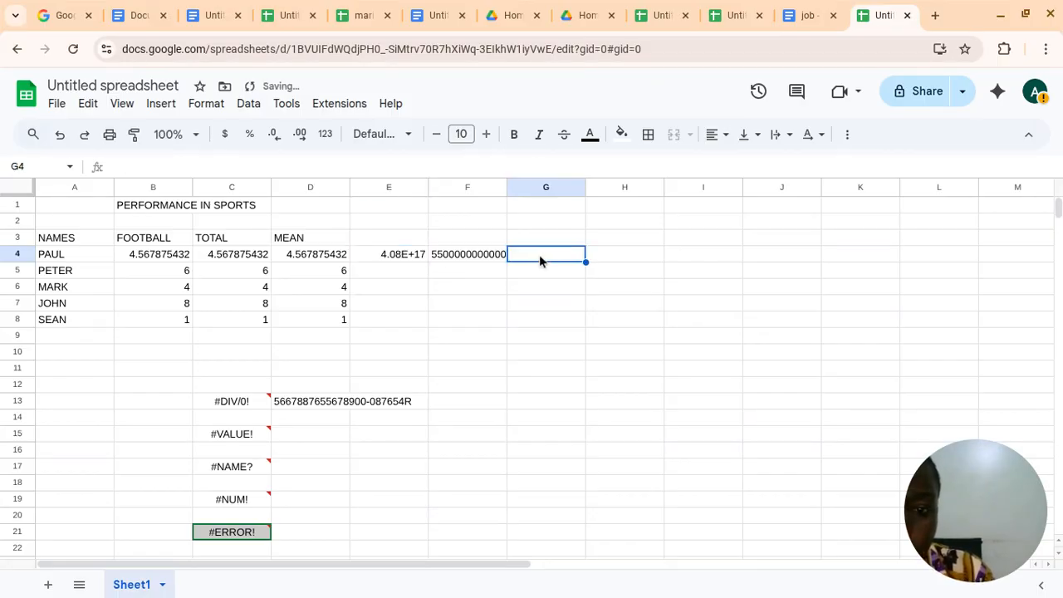
click(417, 253)
key(Delete)
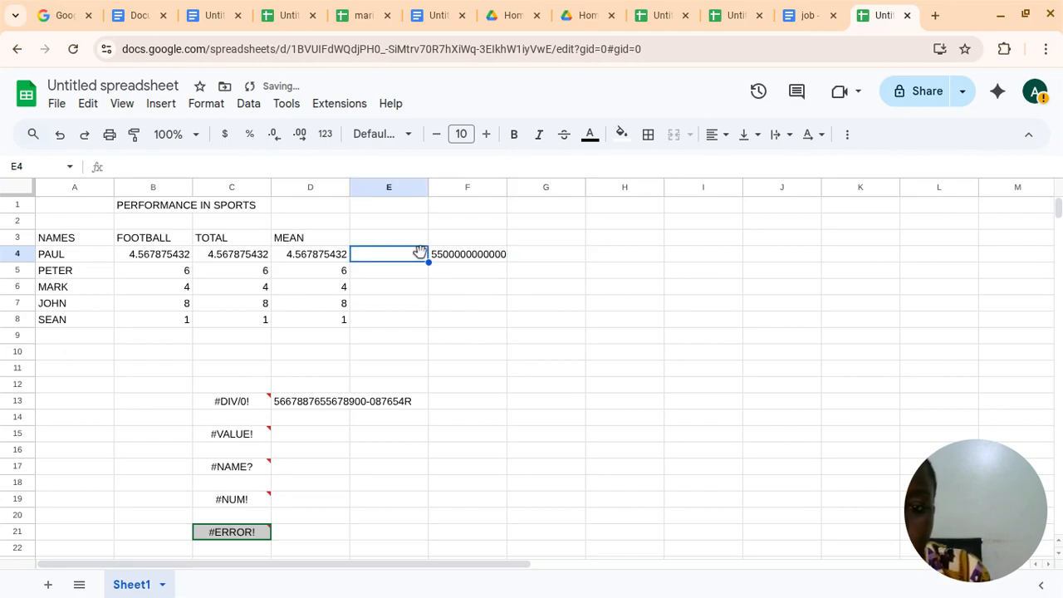
text(76)
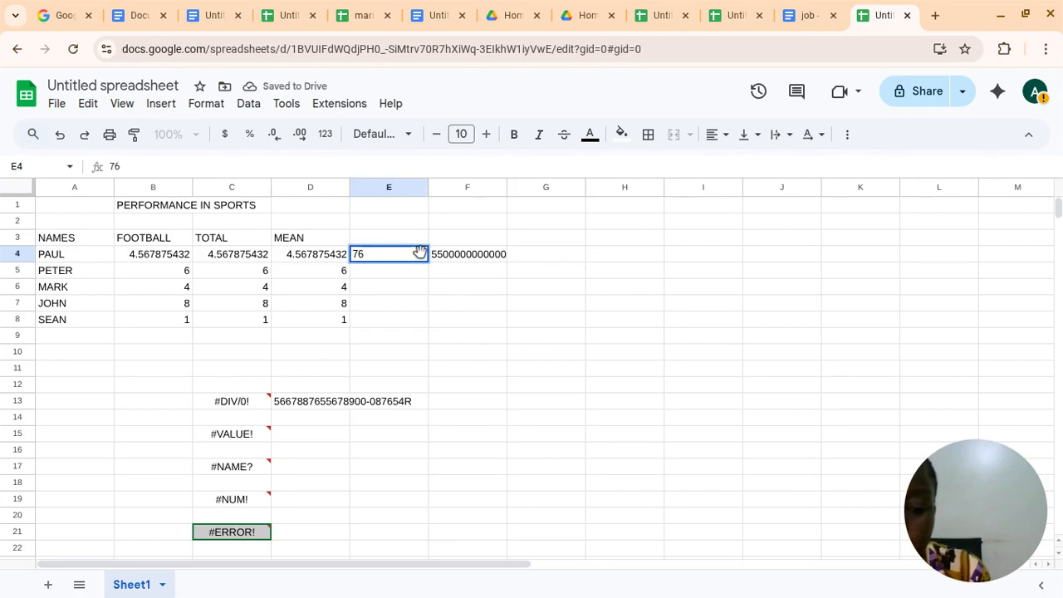
text(00000000000)
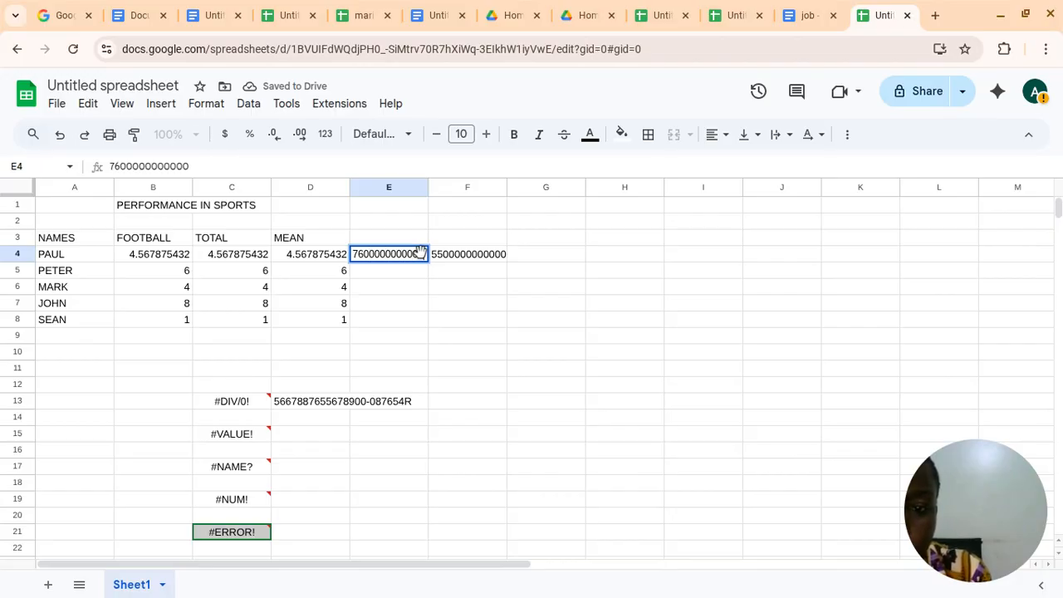
click(526, 262)
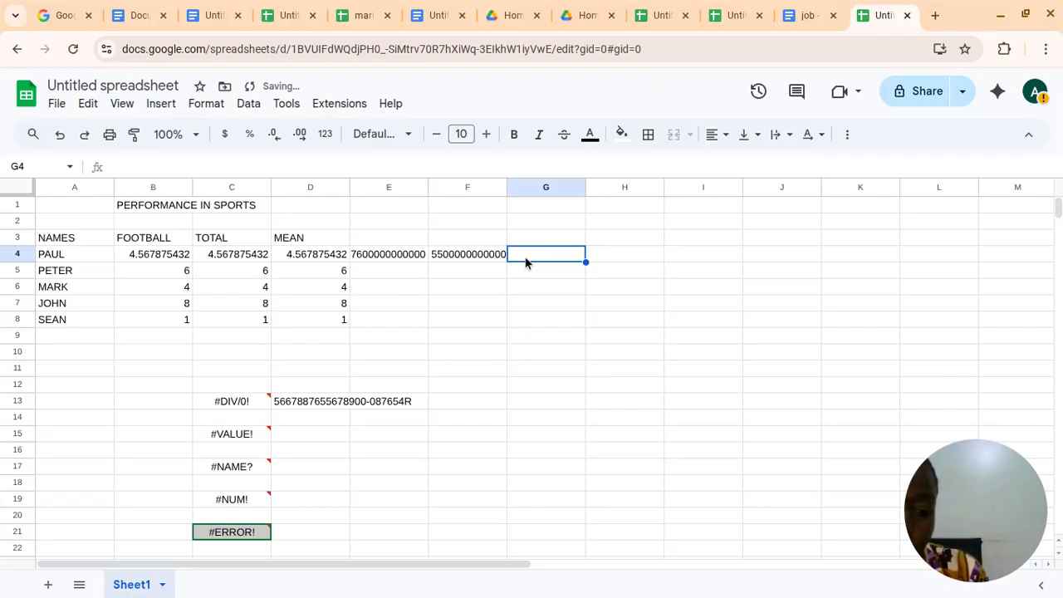
Start a formula in cell G4 using the MULTIPLY function, discarding the plain reference to E4
text(=)
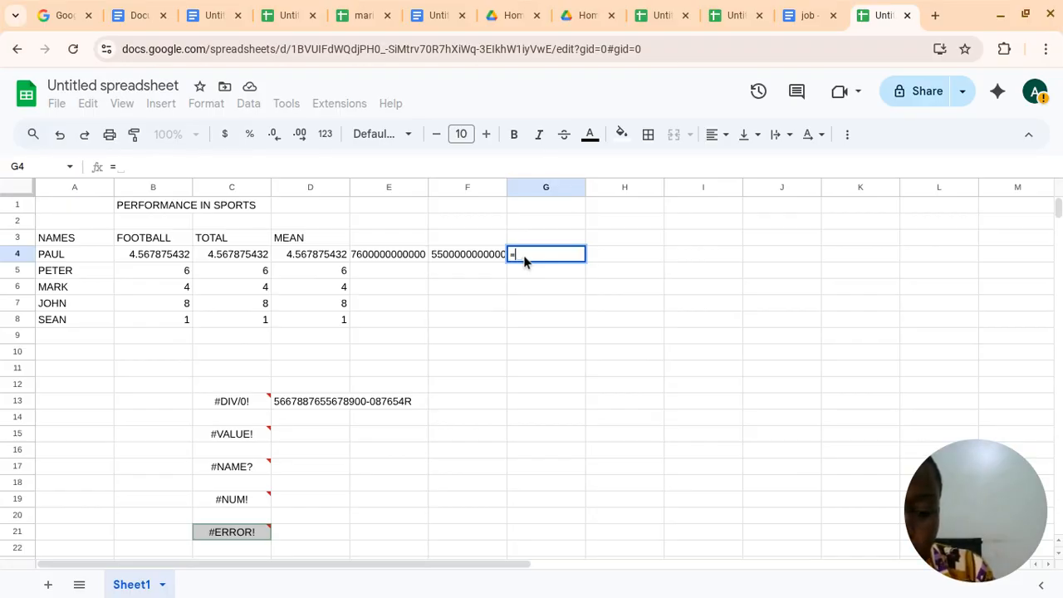
click(415, 255)
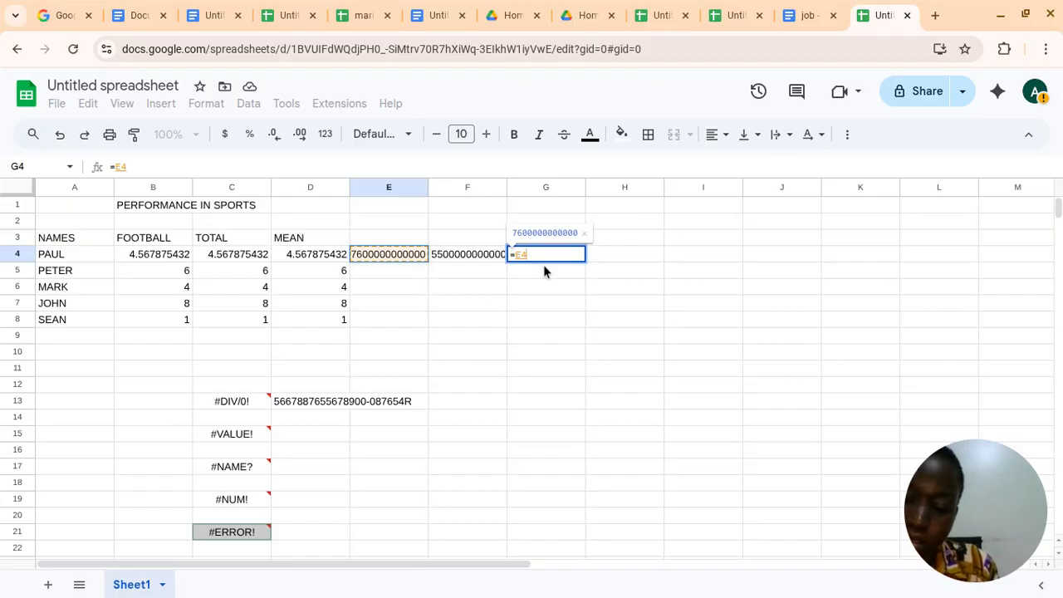
key(BackSpace)
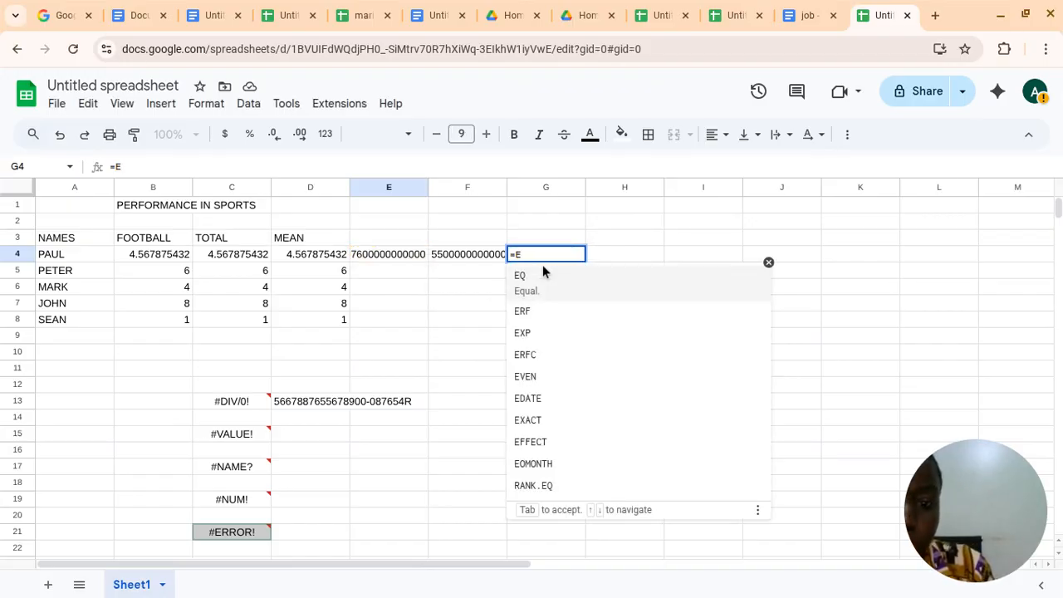
key(BackSpace)
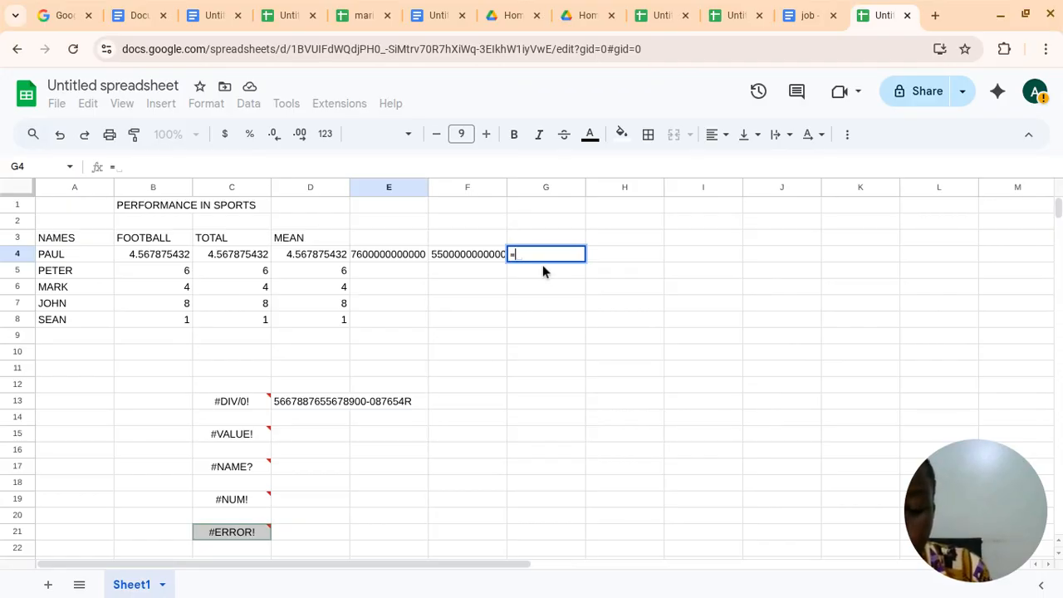
text(M)
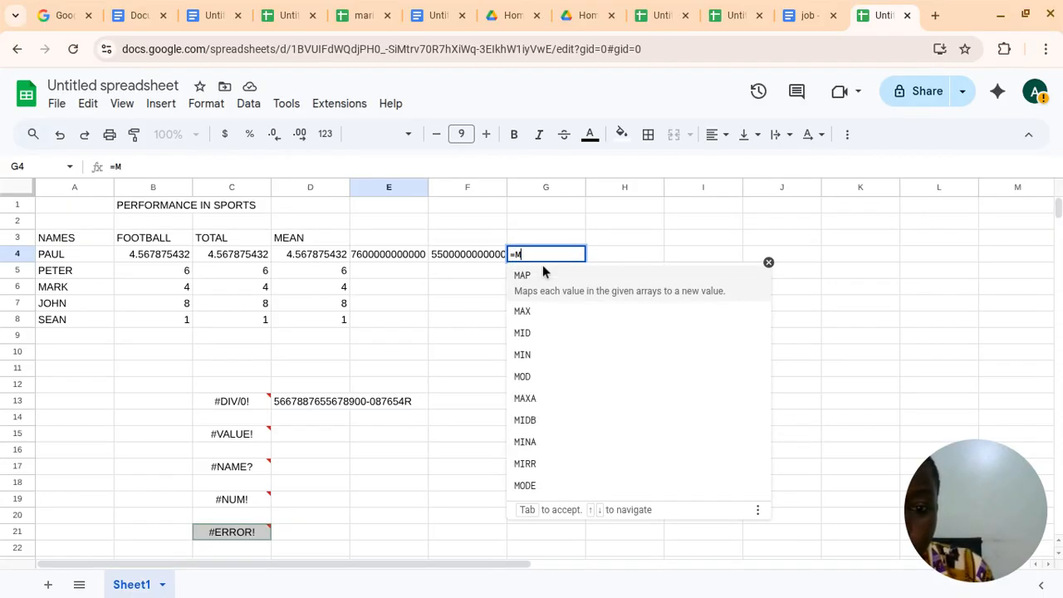
text(U)
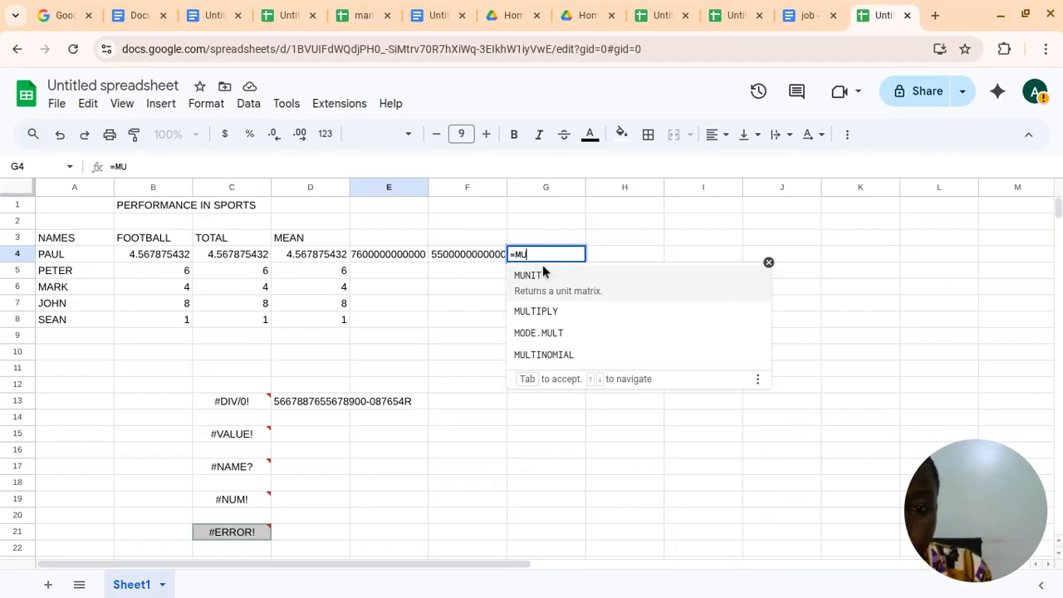
click(553, 312)
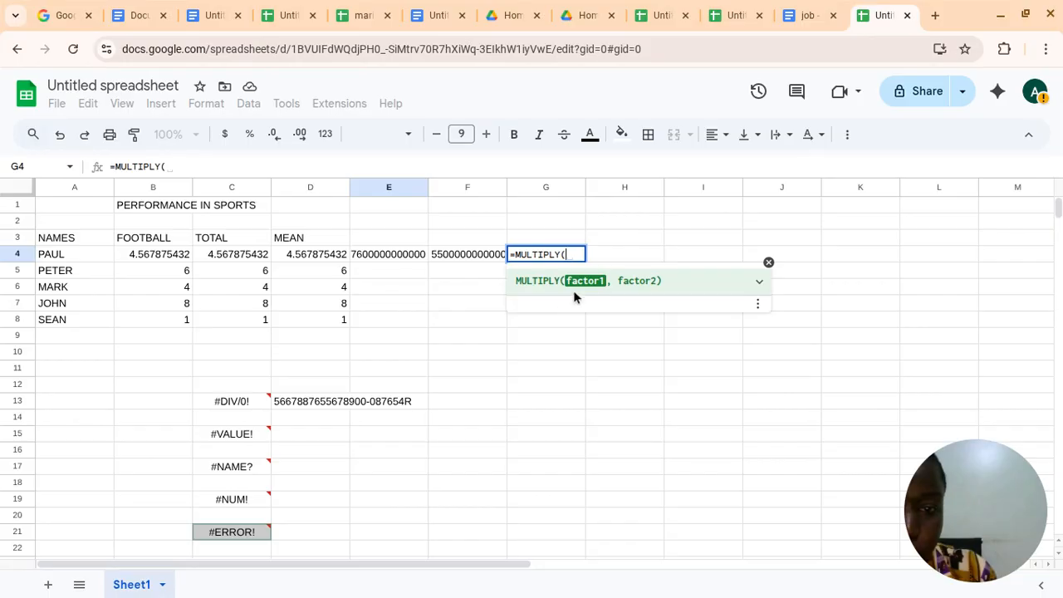
Complete the formula in G4 as =MULTIPLY(E4,F40)
click(418, 256)
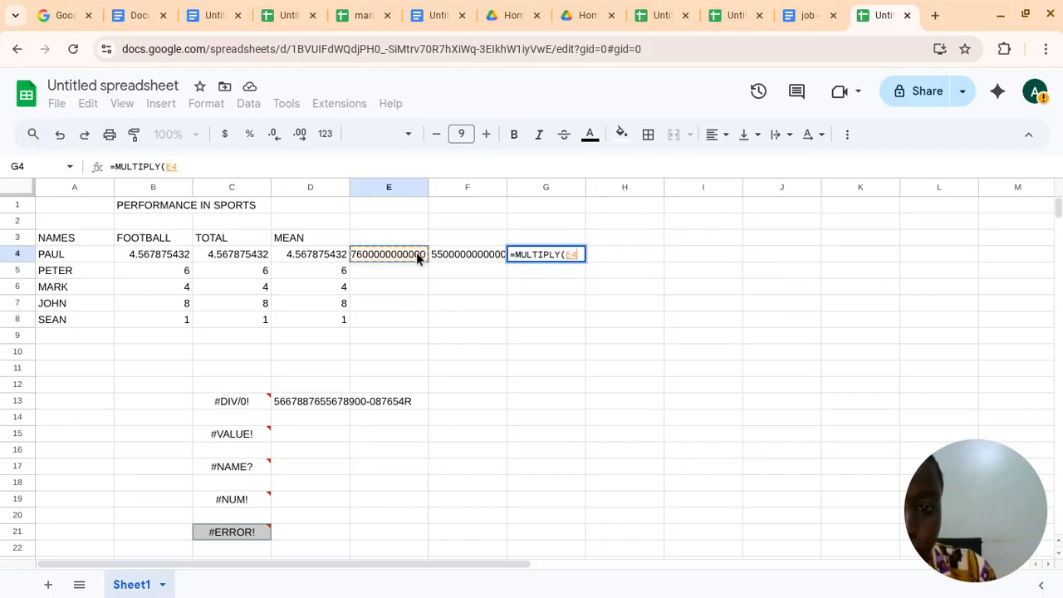
click(461, 255)
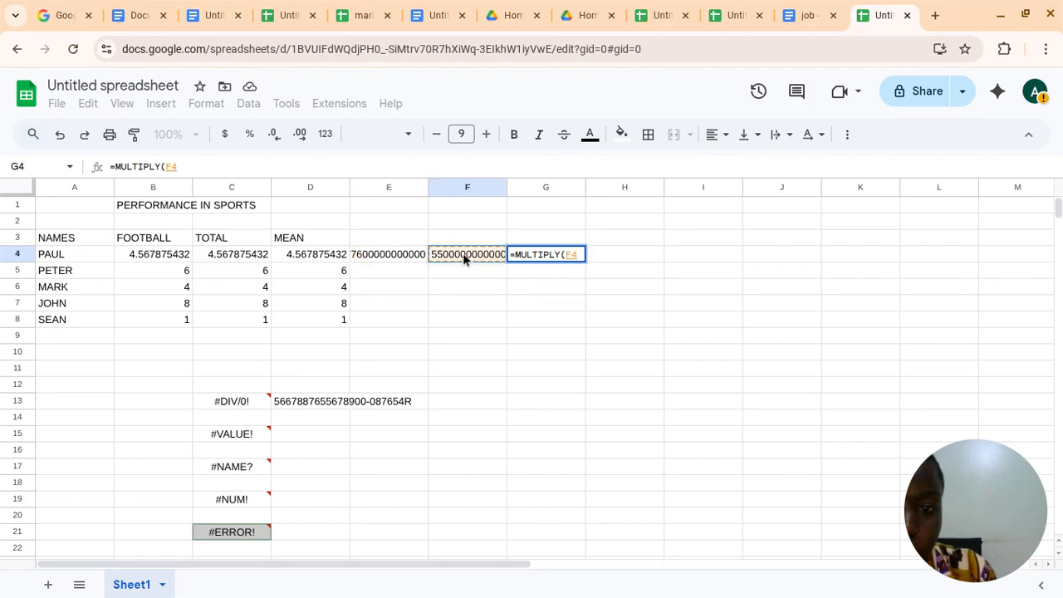
click(383, 257)
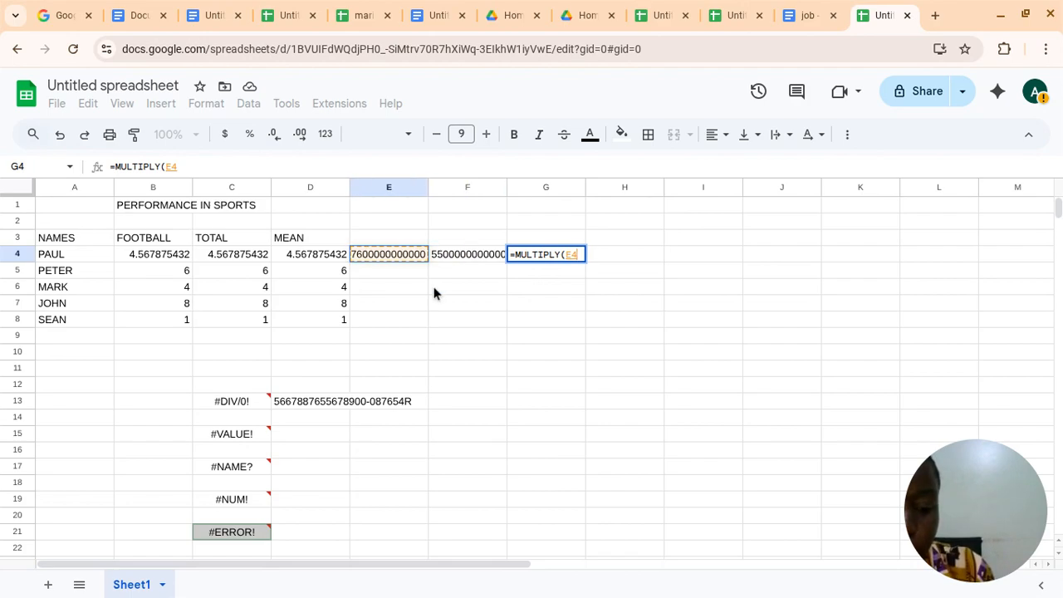
text(,)
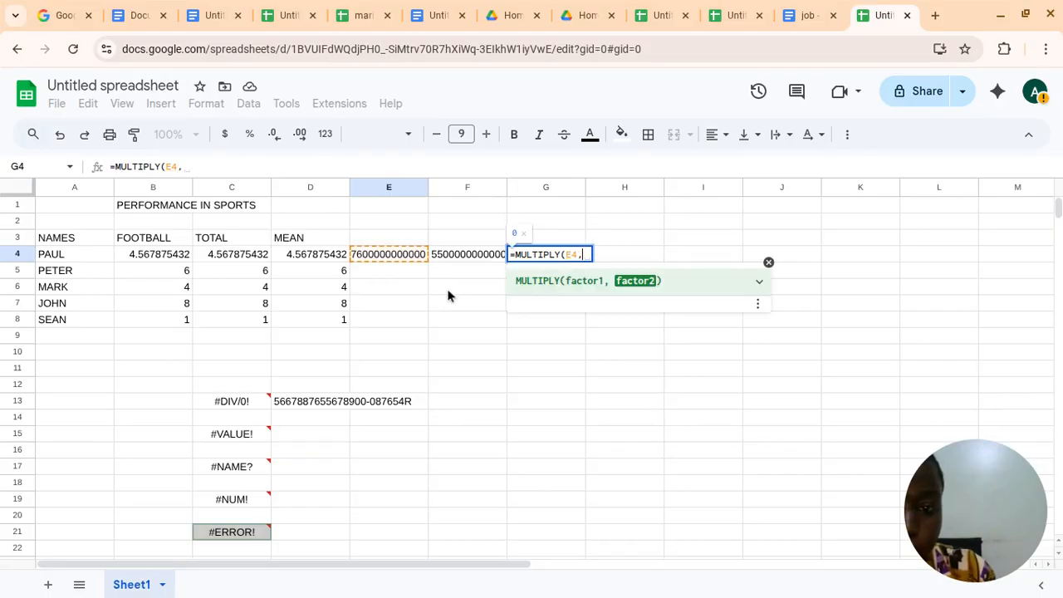
click(461, 255)
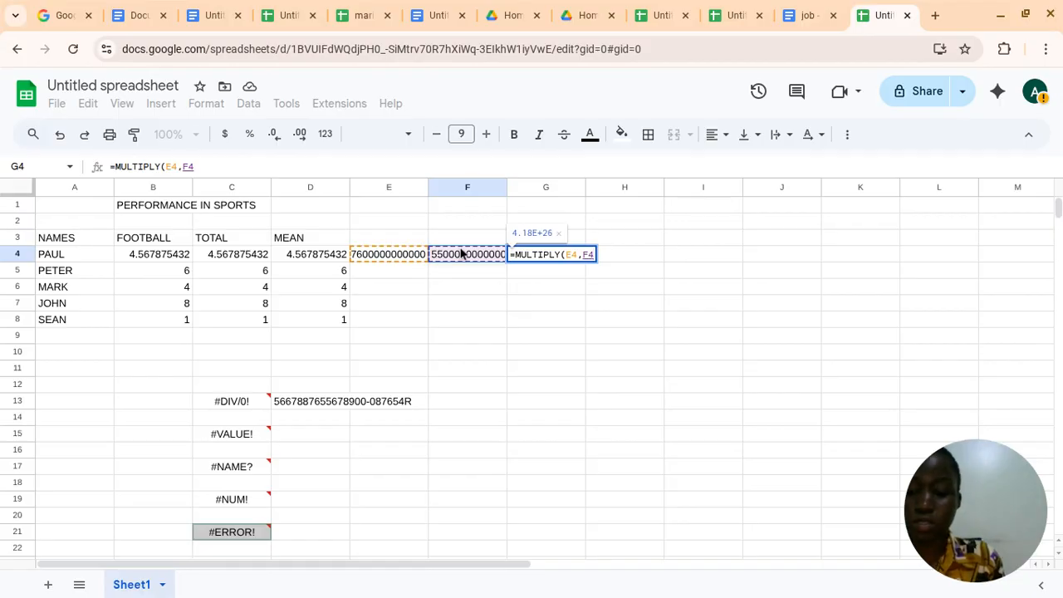
text(0)
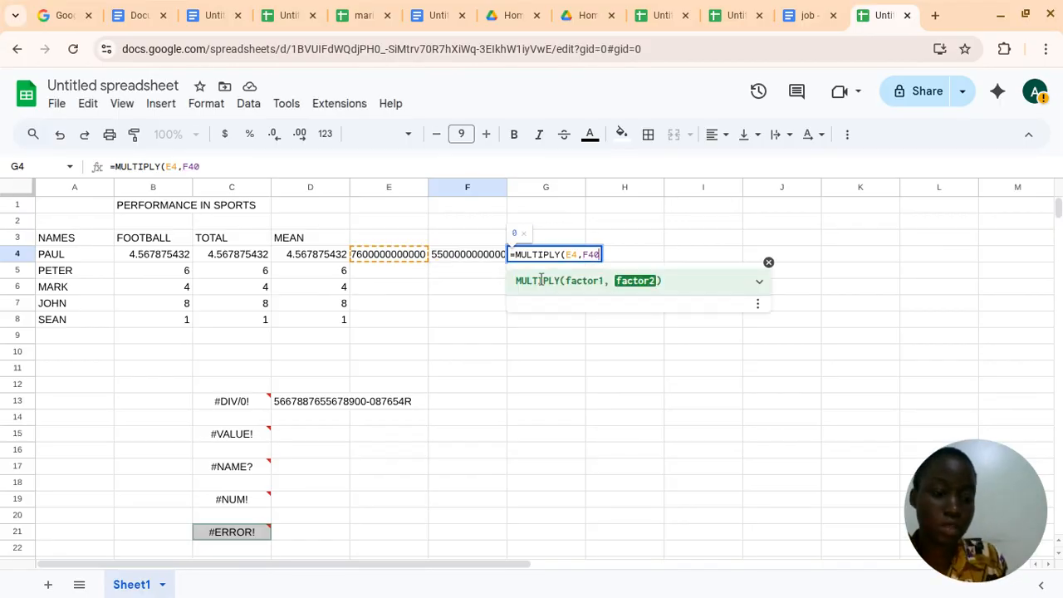
key(Return)
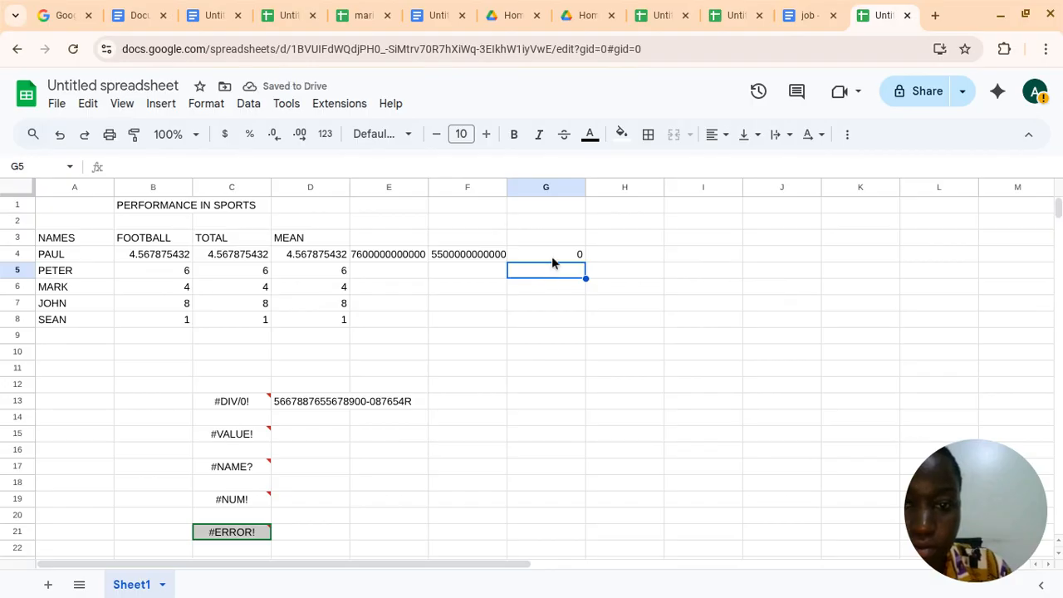
Examine the MULTIPLY formula and its cell references in cell G4
click(553, 261)
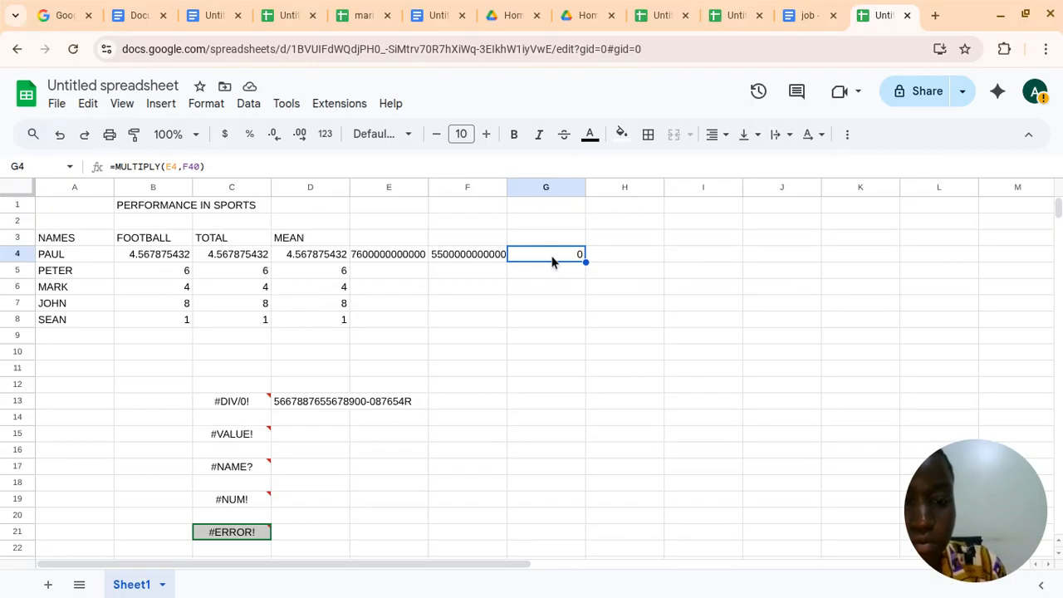
double_click(552, 261)
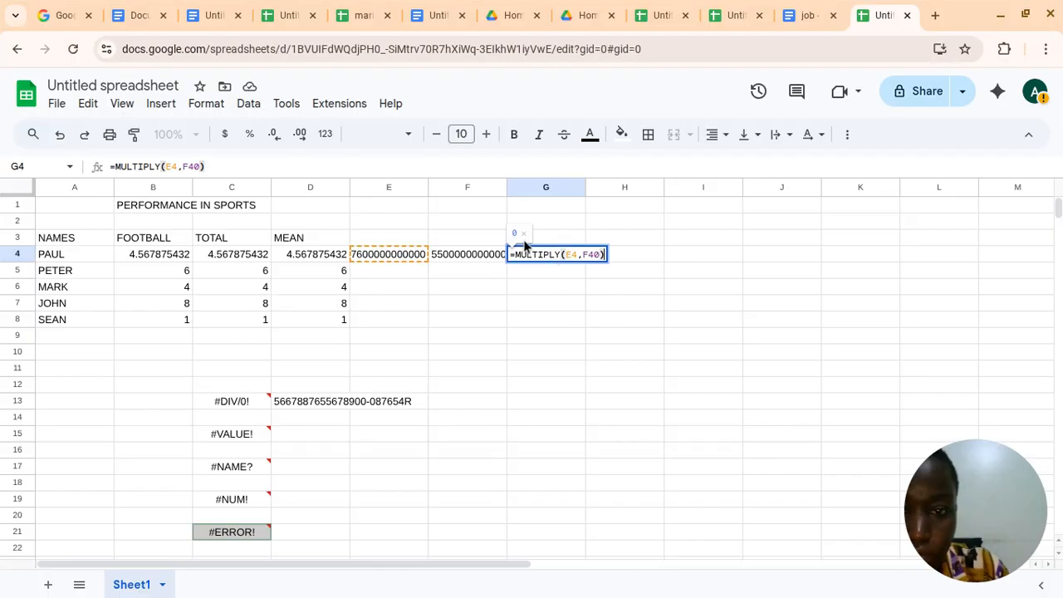
click(525, 234)
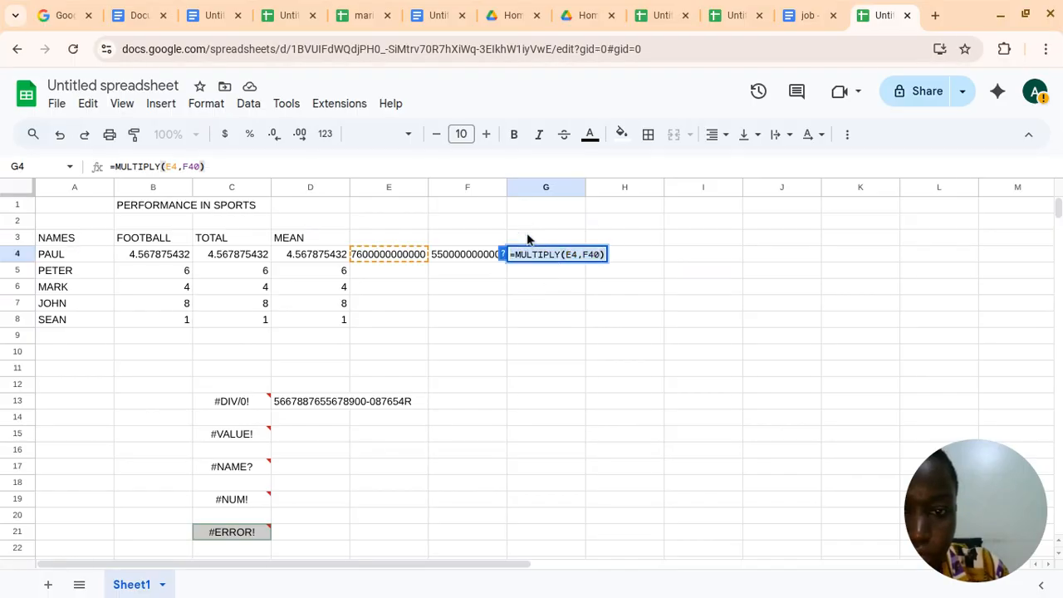
click(504, 275)
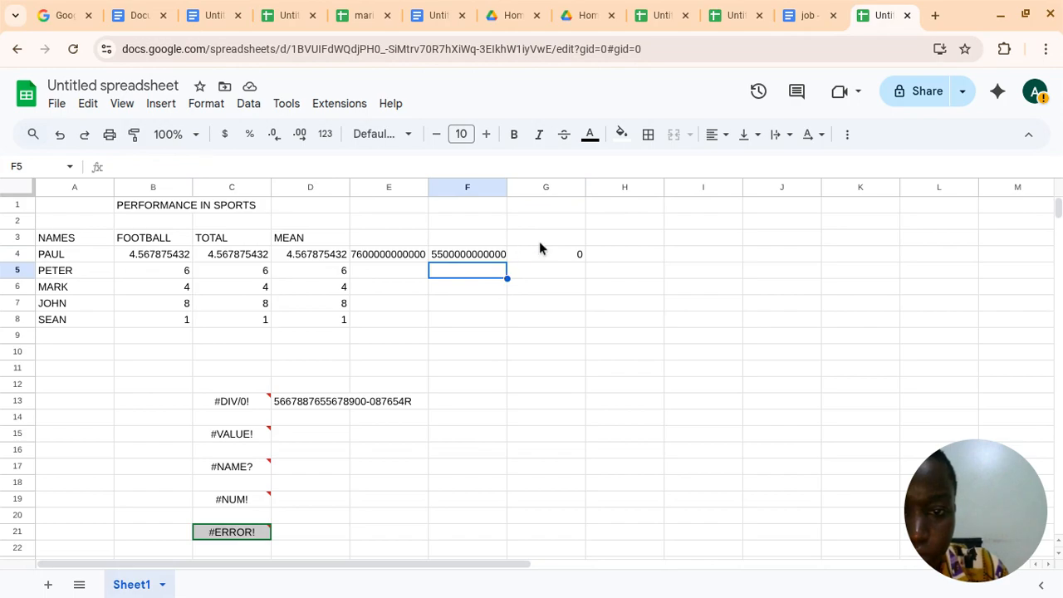
click(545, 256)
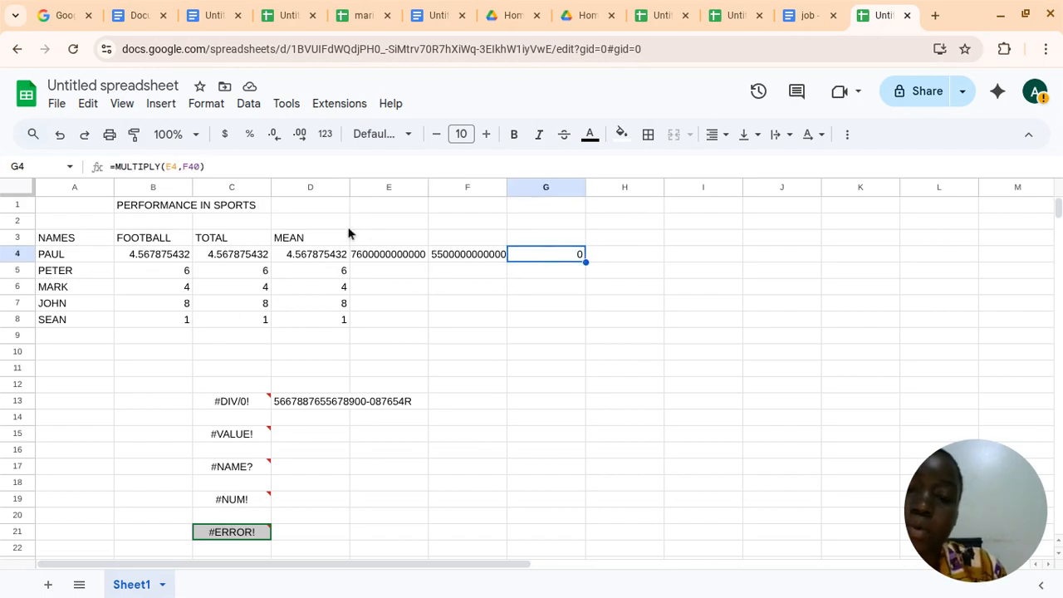
Overwrite the long number in cell F4 with a long run of zeros
click(505, 257)
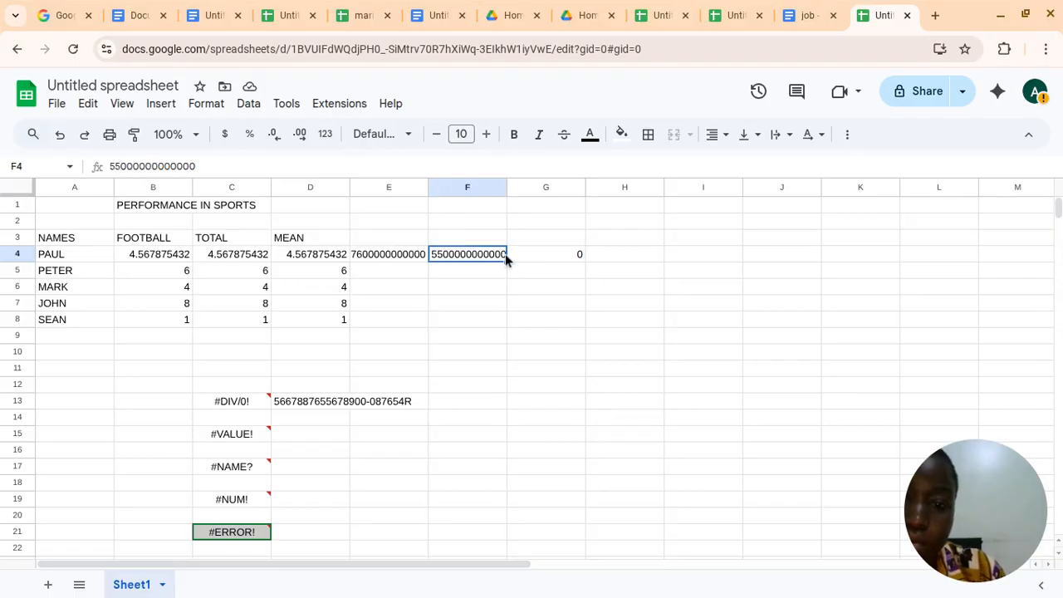
text(000000000)
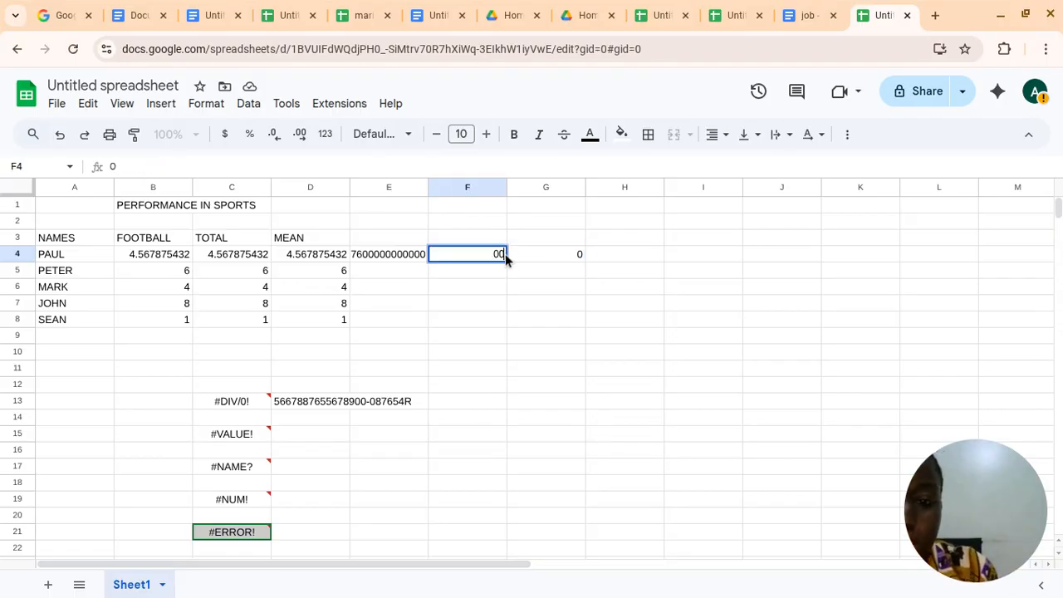
text(0000000000)
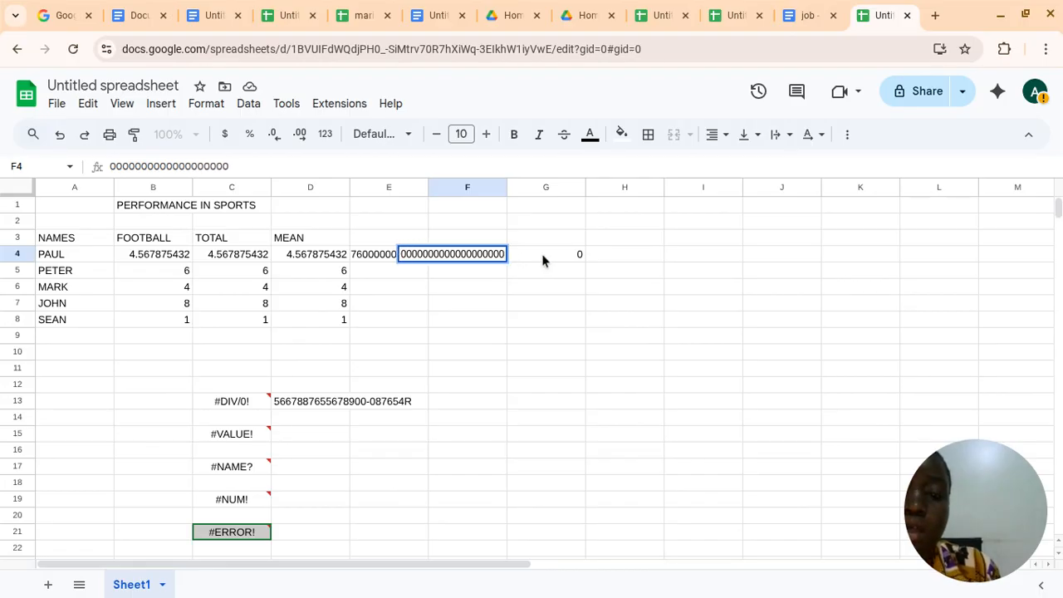
click(424, 241)
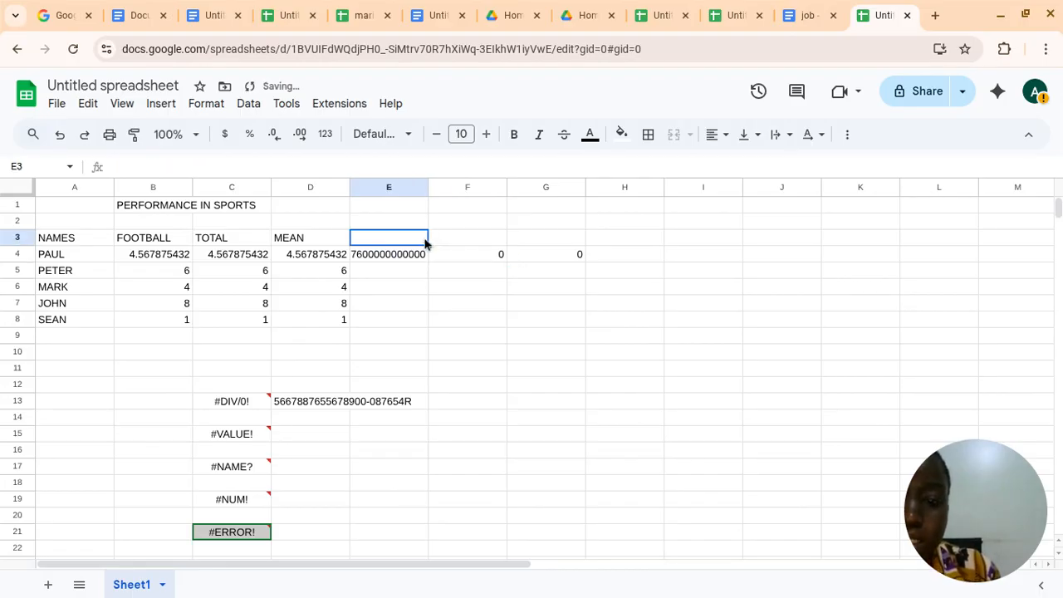
Widen column E slightly to give the long number in E4 more room
double_click(425, 242)
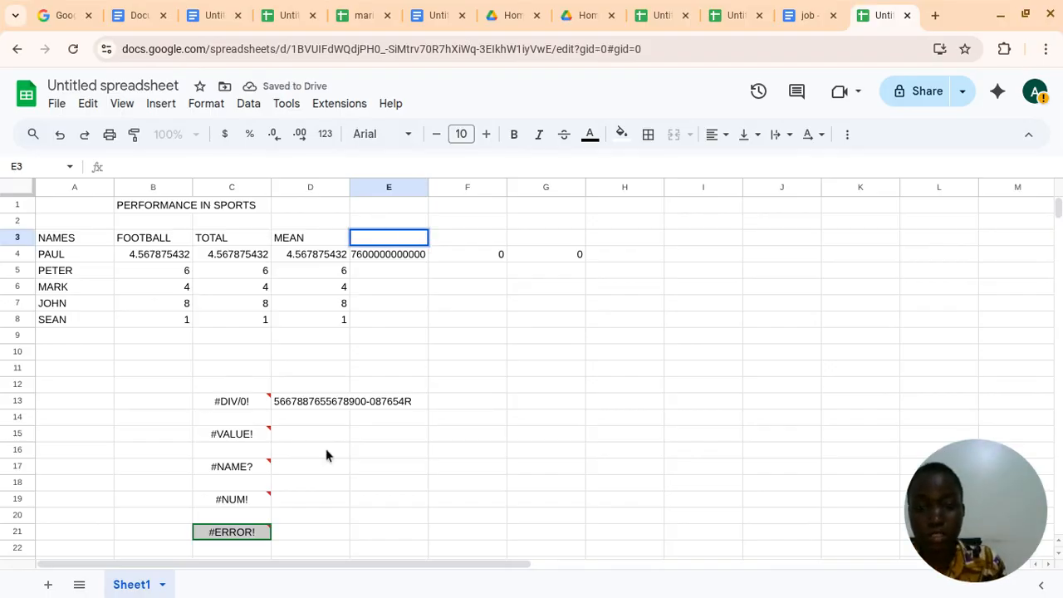
click(469, 359)
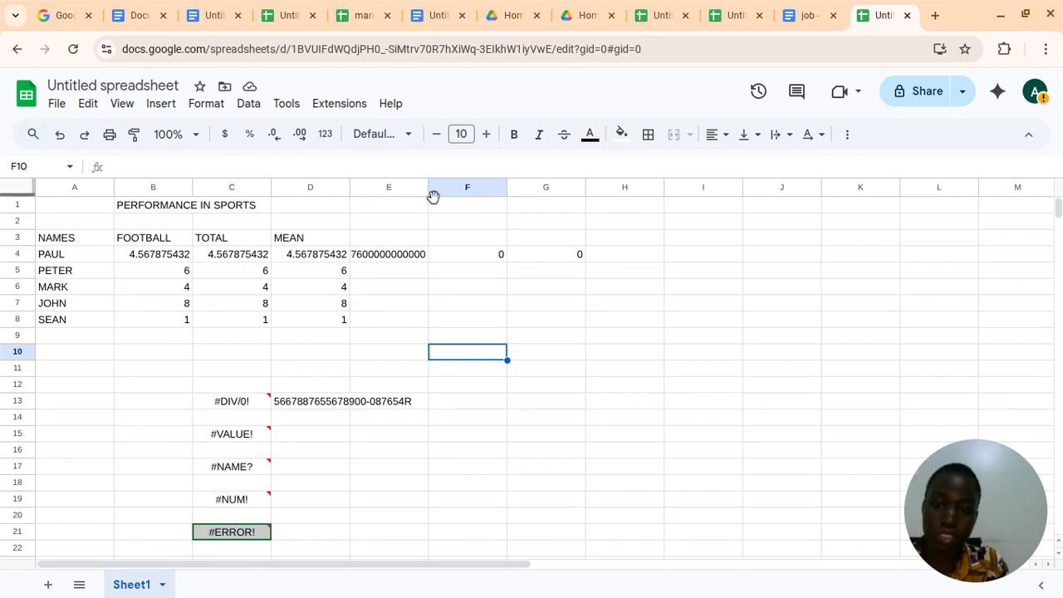
drag(430, 190, 440, 199)
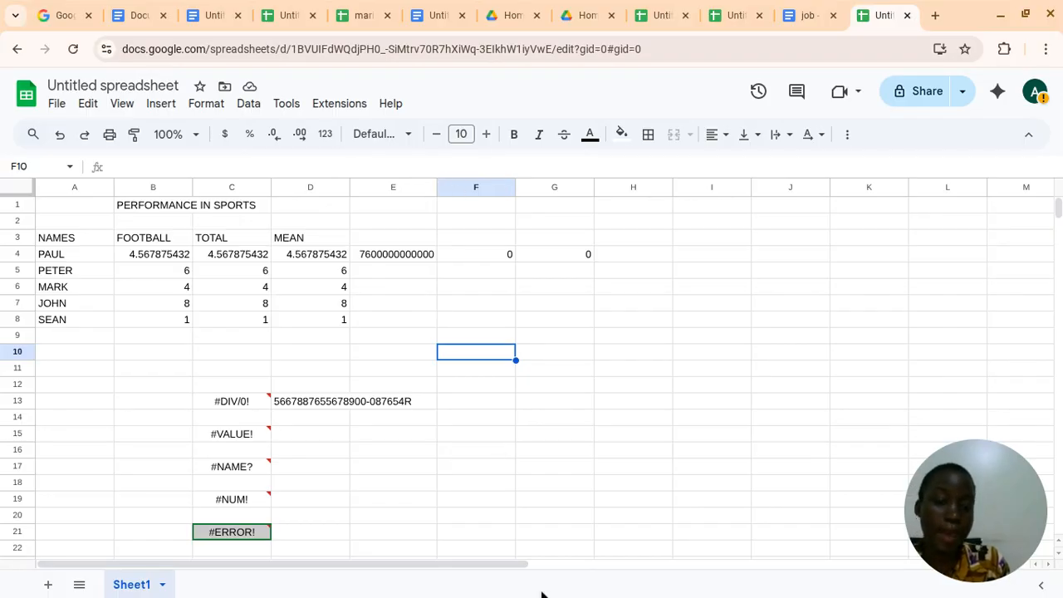
mouse_move(698, 593)
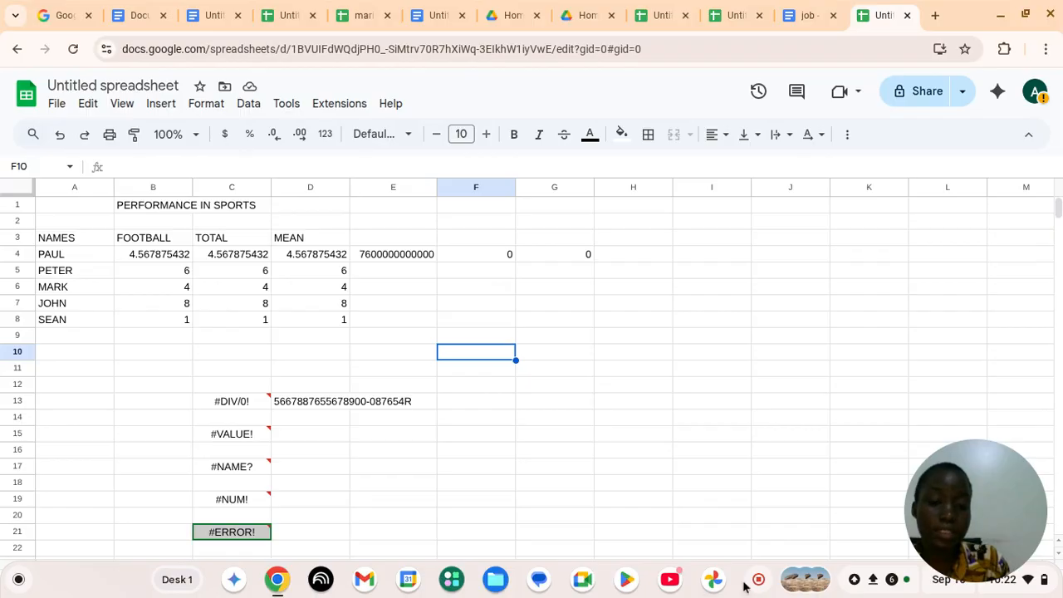